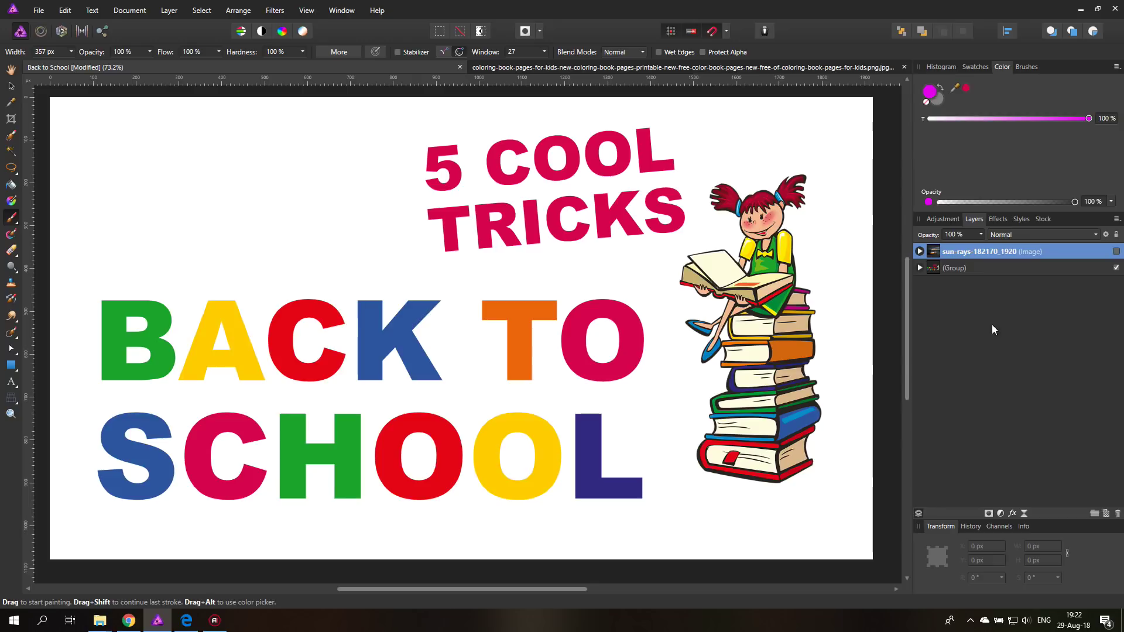
- Add a new pixel layer at the top of the stack and hide the artwork group
{"action": "left_click", "coordinate": [1106, 513]}
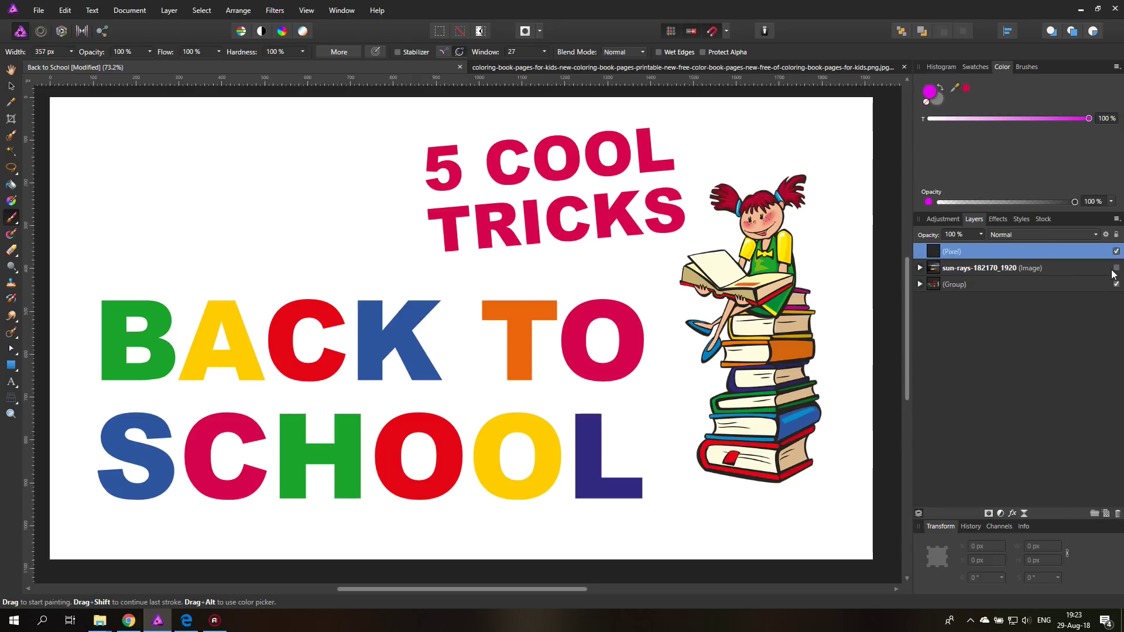
{"action": "left_click", "coordinate": [1115, 285]}
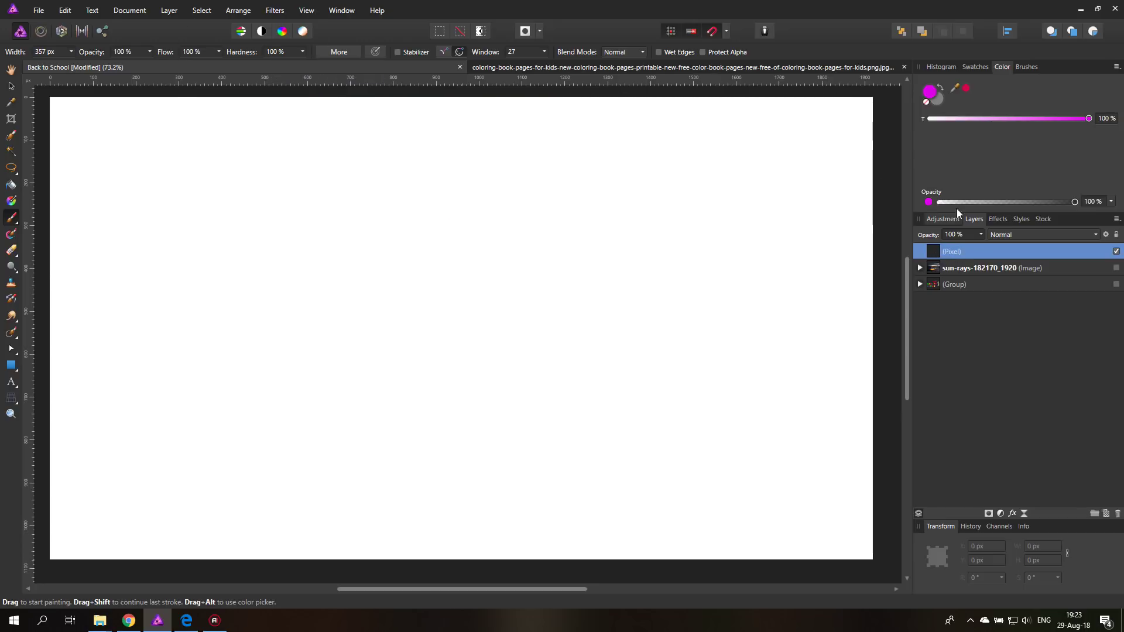
- Set the brush colour to red and paint a single circle about 357 px wide on the new layer
{"action": "double_click", "coordinate": [930, 92]}
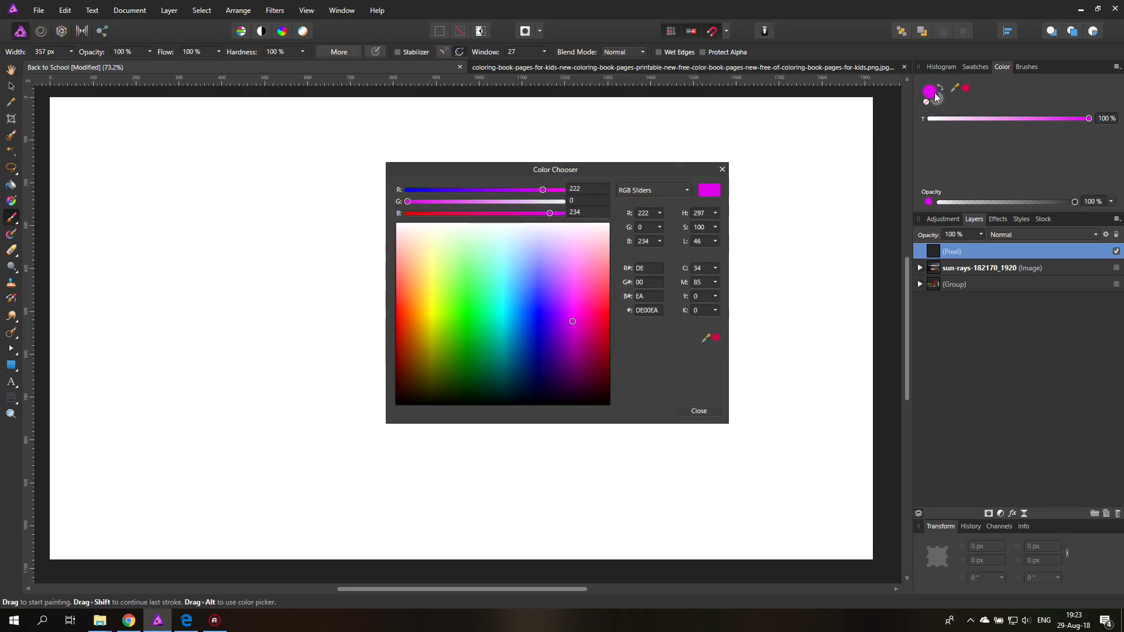
{"action": "left_click_drag", "start_coordinate": [603, 313], "coordinate": [608, 314]}
{"action": "left_click", "coordinate": [718, 173]}
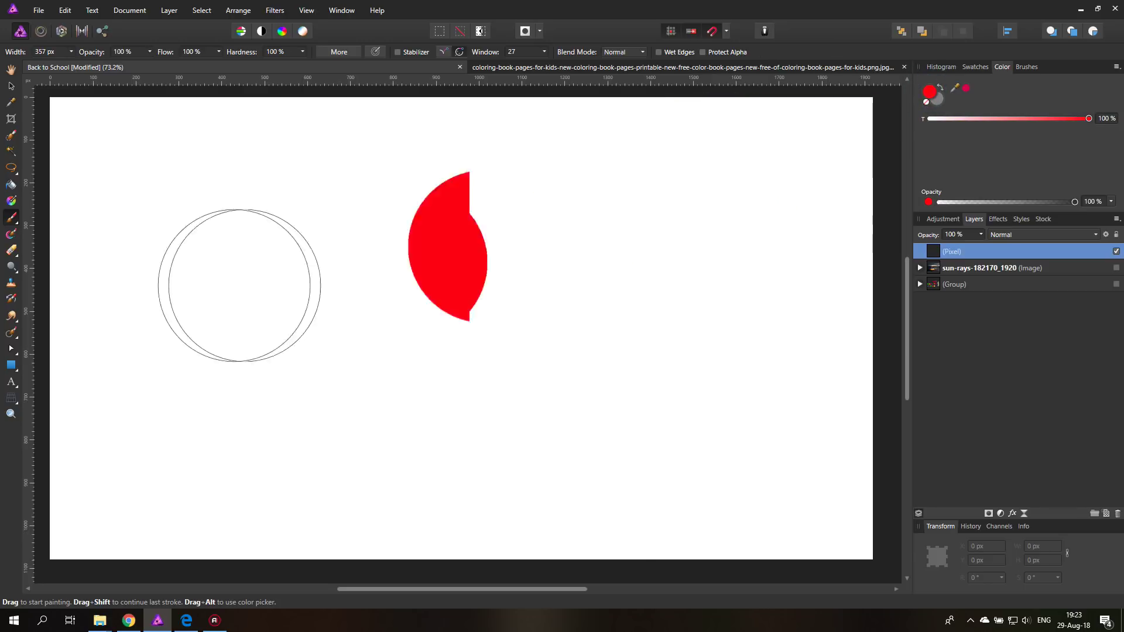
{"action": "left_click", "coordinate": [229, 271]}
{"action": "left_click", "coordinate": [364, 447]}
{"action": "key", "text": "ctrl+z"}
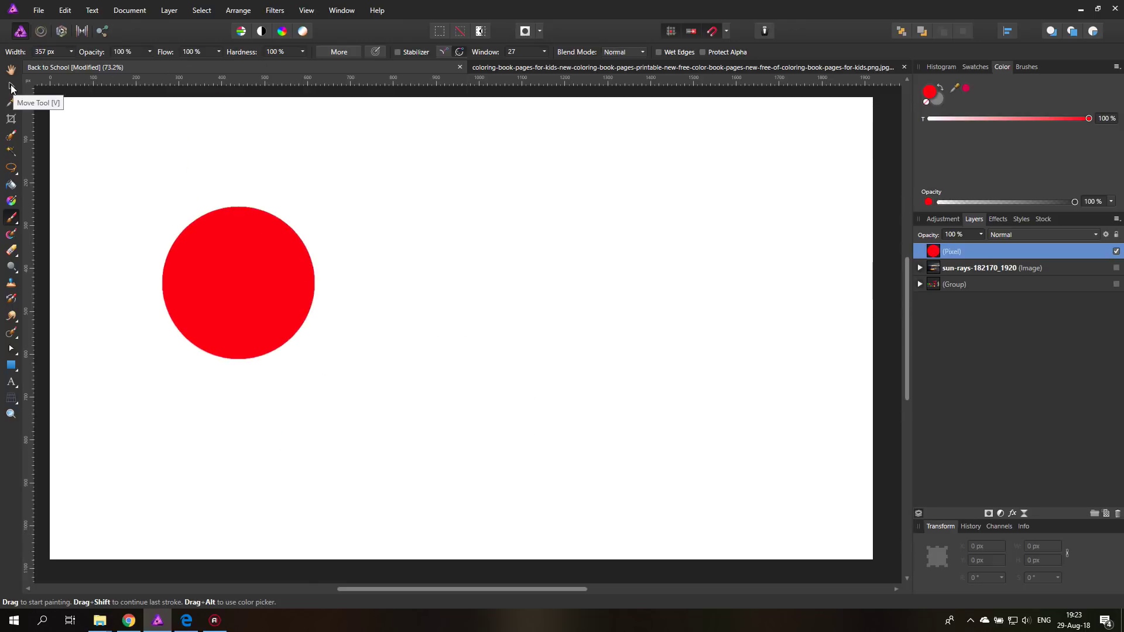
- Create a duplicate of the red circle with inverted colours, partly covering the original's upper-right side
{"action": "left_click", "coordinate": [11, 88]}
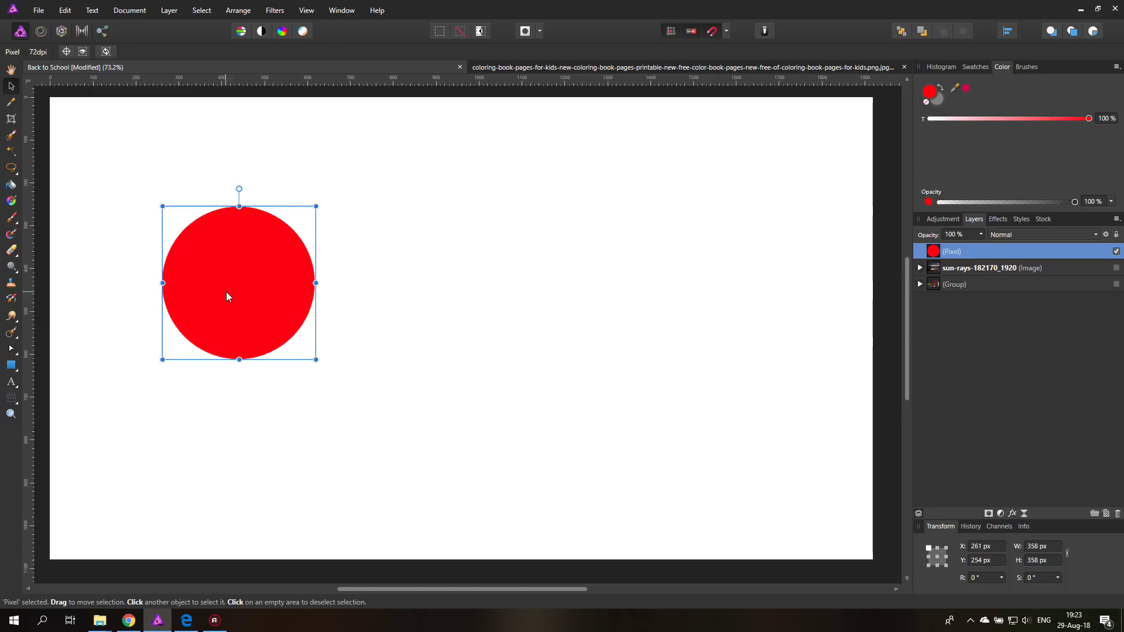
{"action": "left_click_drag", "start_coordinate": [247, 279], "coordinate": [465, 294]}
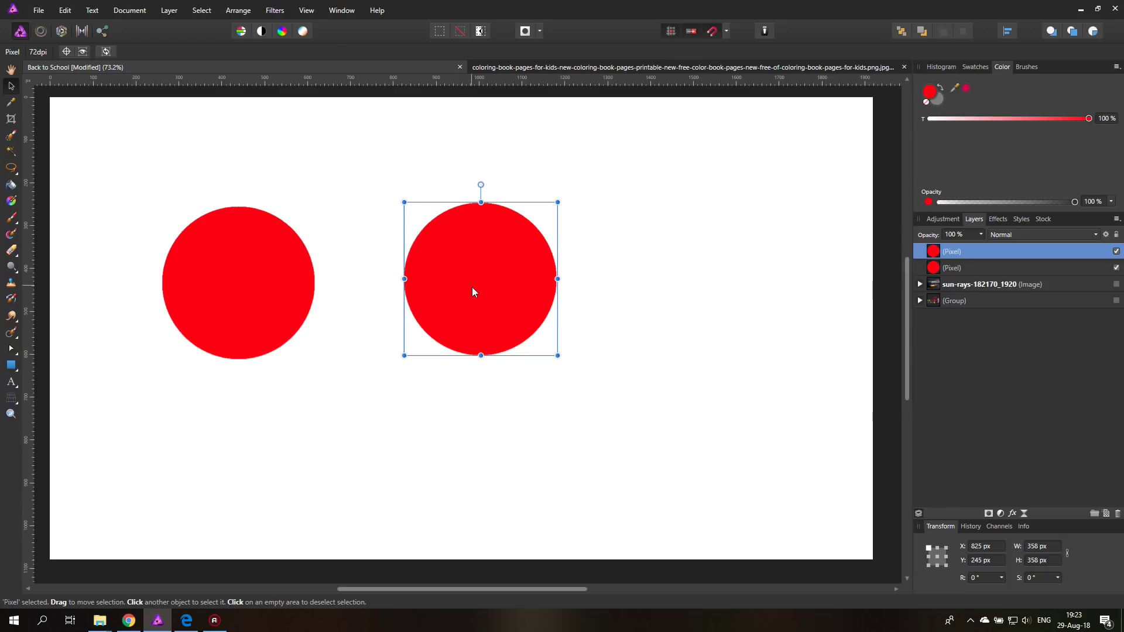
{"action": "left_click", "coordinate": [169, 10]}
{"action": "left_click", "coordinate": [181, 35]}
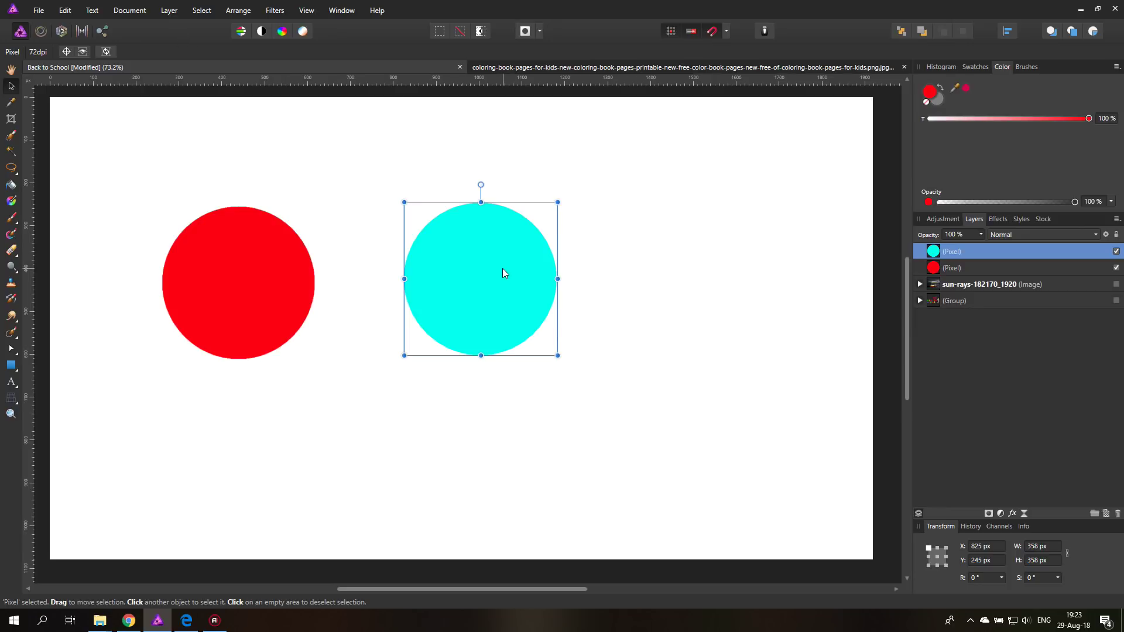
{"action": "left_click_drag", "start_coordinate": [458, 257], "coordinate": [297, 215]}
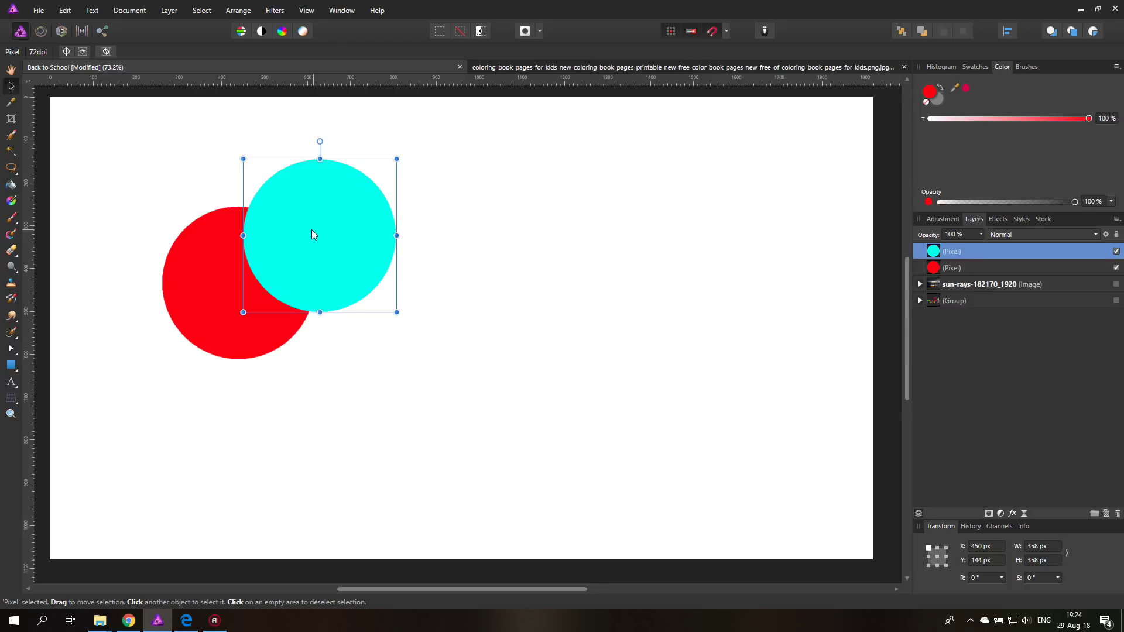
{"action": "mouse_move", "coordinate": [311, 235]}
{"action": "left_mouse_down"}
{"action": "mouse_move", "coordinate": [333, 280]}
{"action": "mouse_move", "coordinate": [312, 251]}
{"action": "left_mouse_up"}
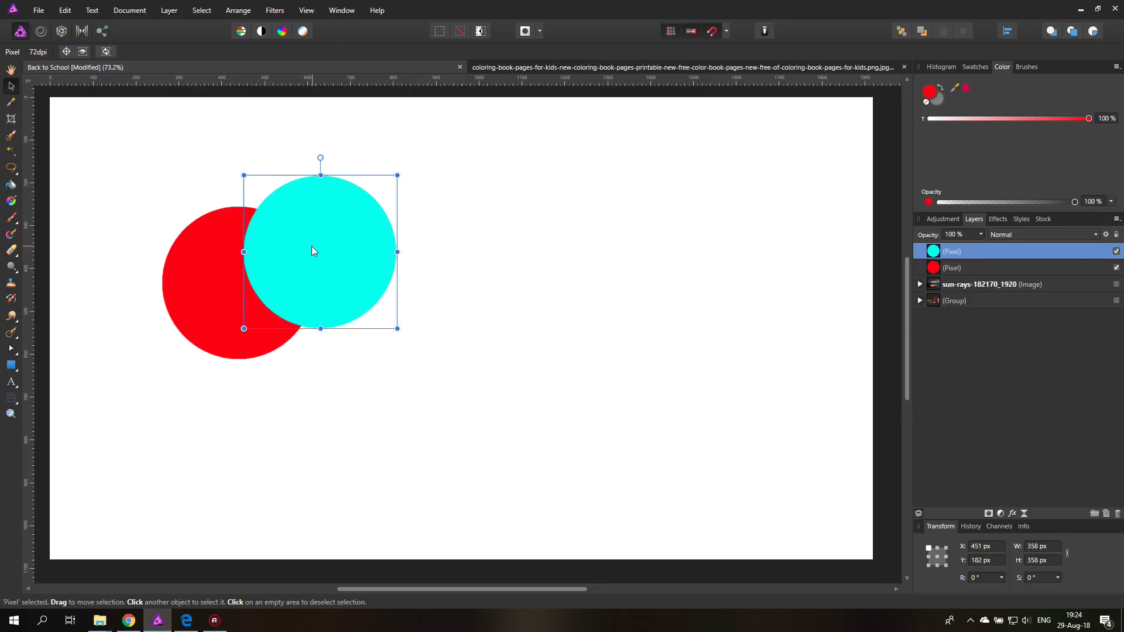
- Switch to the browser, read Wikipedia's Complementary colors article and its RGB and RYB pair diagrams, and return to Affinity Photo
{"action": "left_click", "coordinate": [186, 620]}
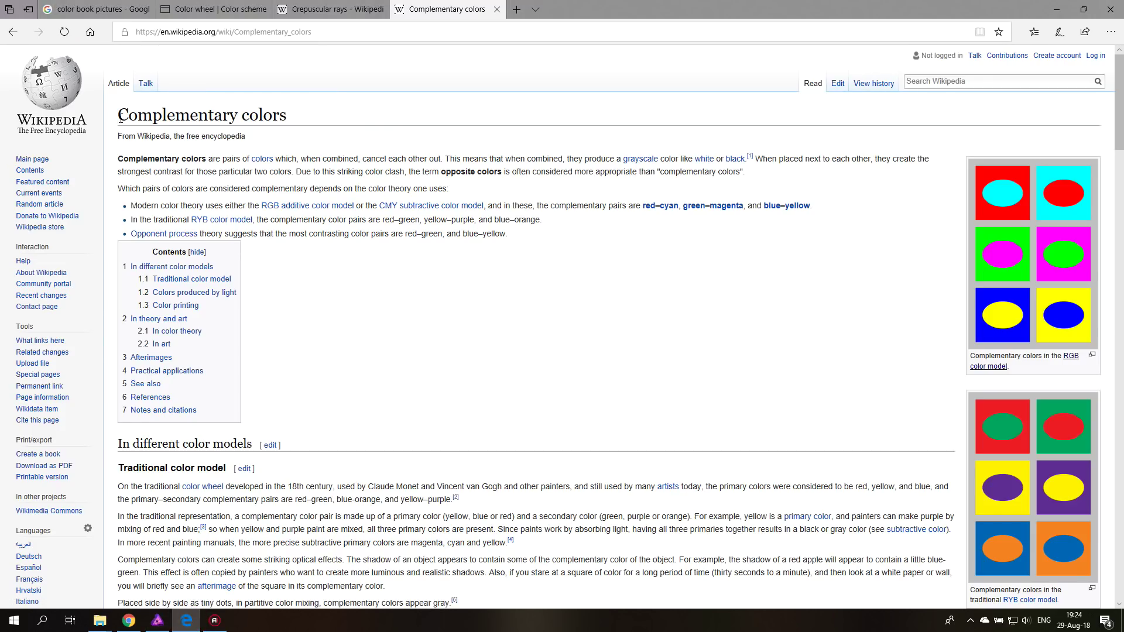
{"action": "left_click_drag", "start_coordinate": [115, 115], "coordinate": [305, 118]}
{"action": "left_click", "coordinate": [418, 314]}
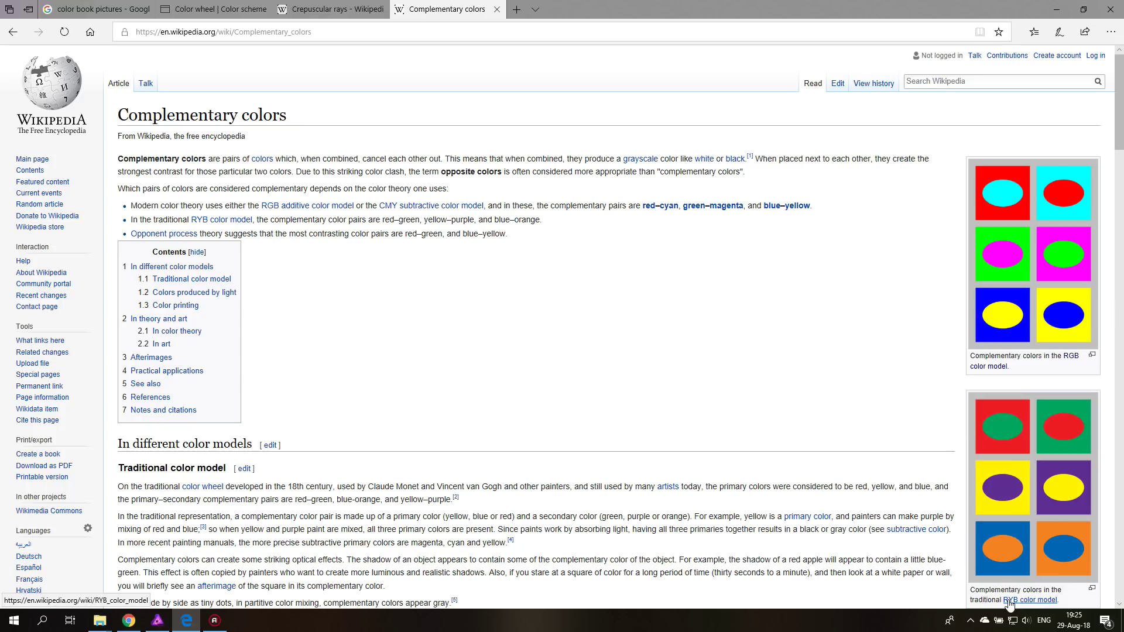
{"action": "mouse_move", "coordinate": [1008, 605]}
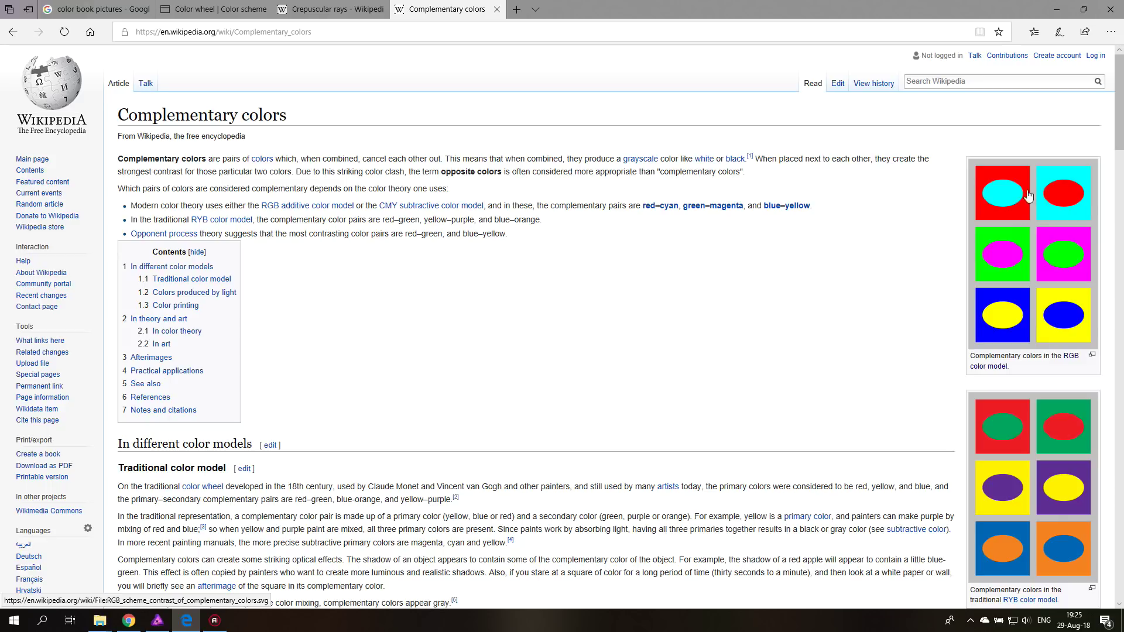
{"action": "left_click", "coordinate": [157, 621]}
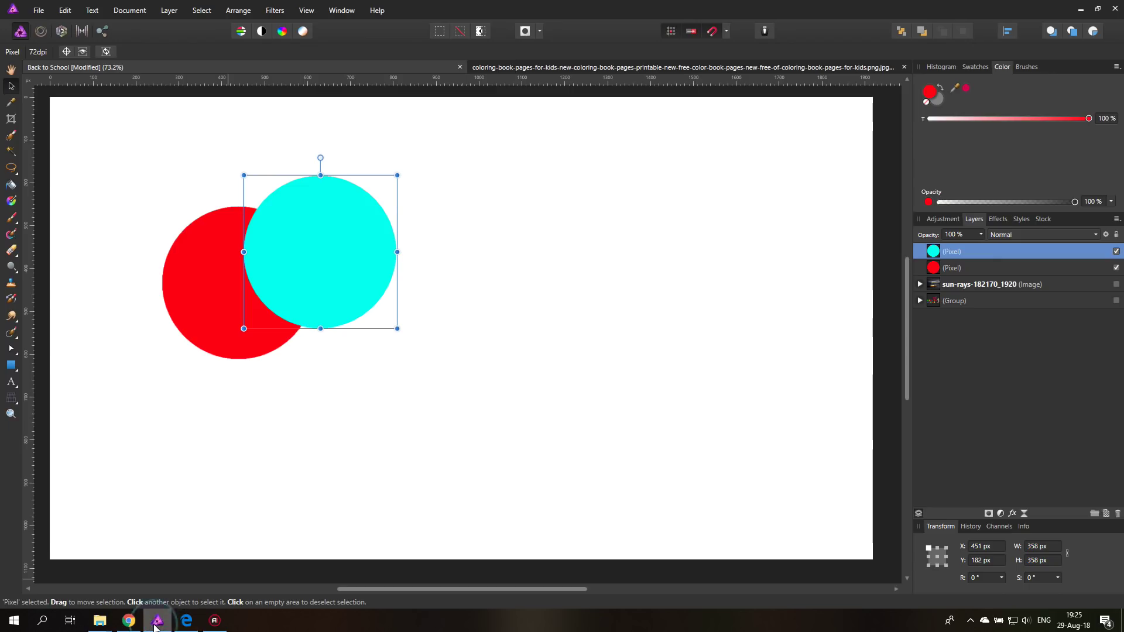
- Move the cyan circle clear of the red one and paint a blue (#0008F7) circle about 357 px wide below them on a new pixel layer
{"action": "left_click_drag", "start_coordinate": [325, 252], "coordinate": [519, 253]}
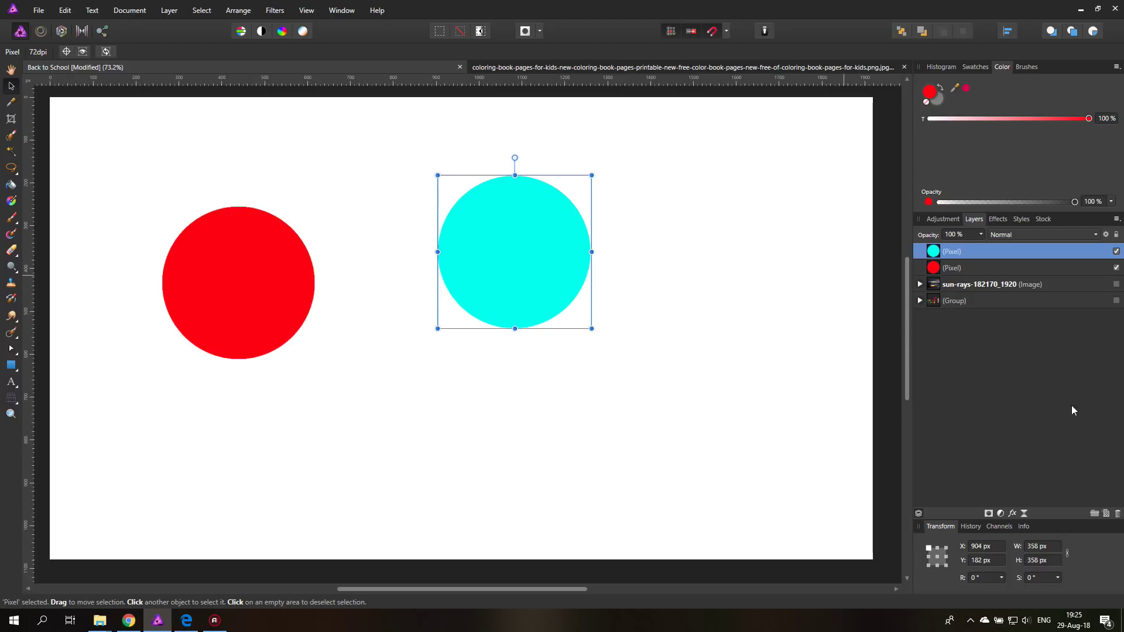
{"action": "left_click", "coordinate": [1106, 514]}
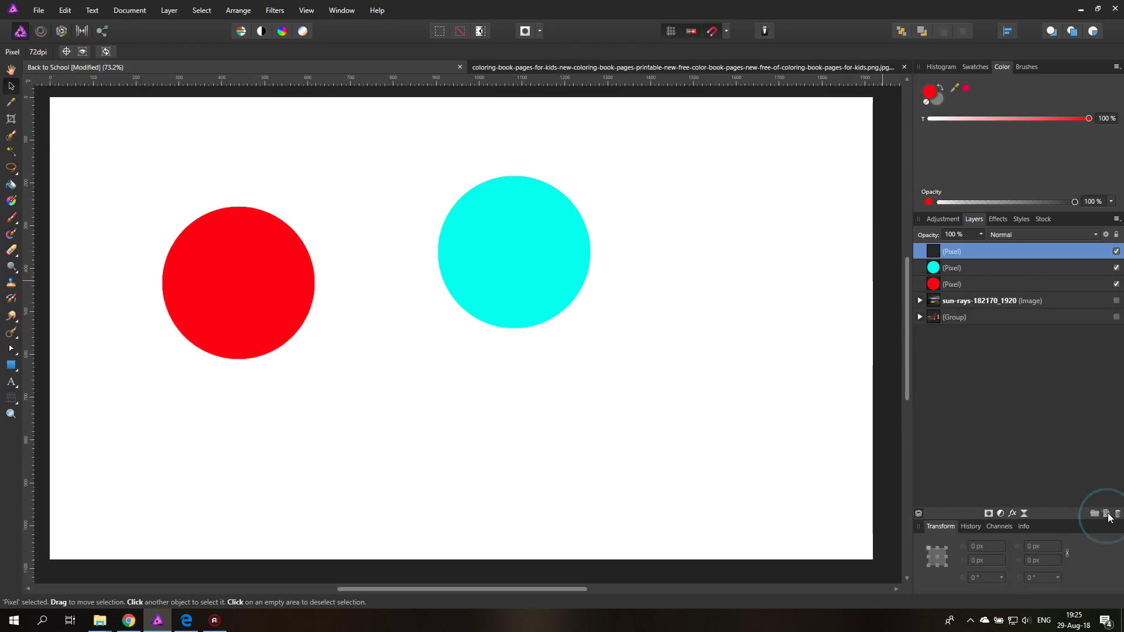
{"action": "left_click", "coordinate": [11, 217]}
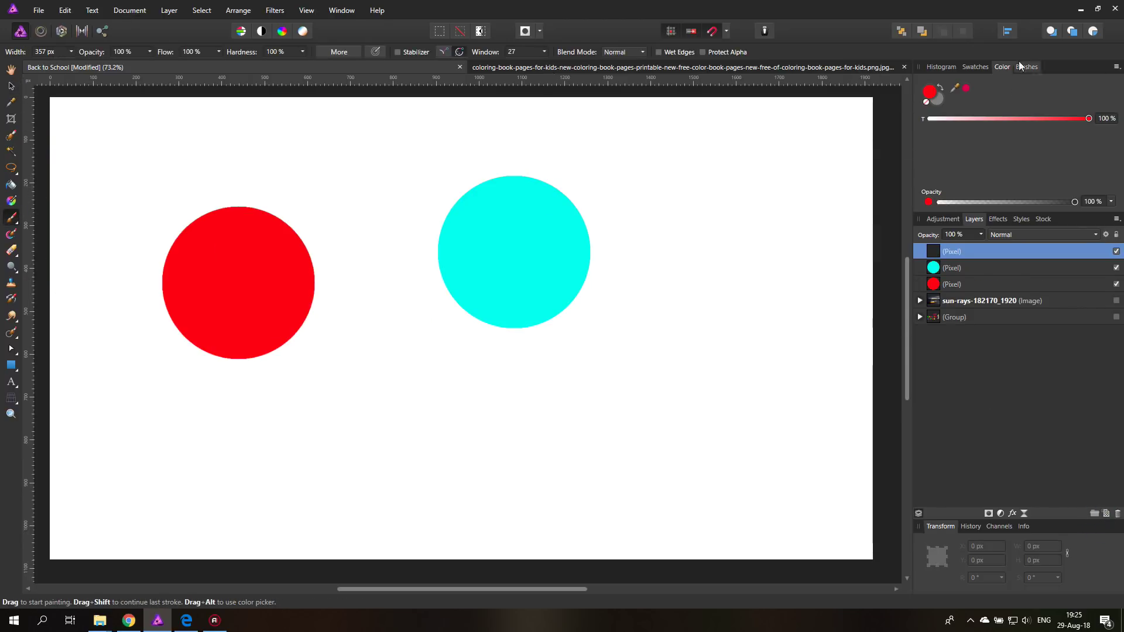
{"action": "double_click", "coordinate": [930, 91]}
{"action": "left_click", "coordinate": [538, 316]}
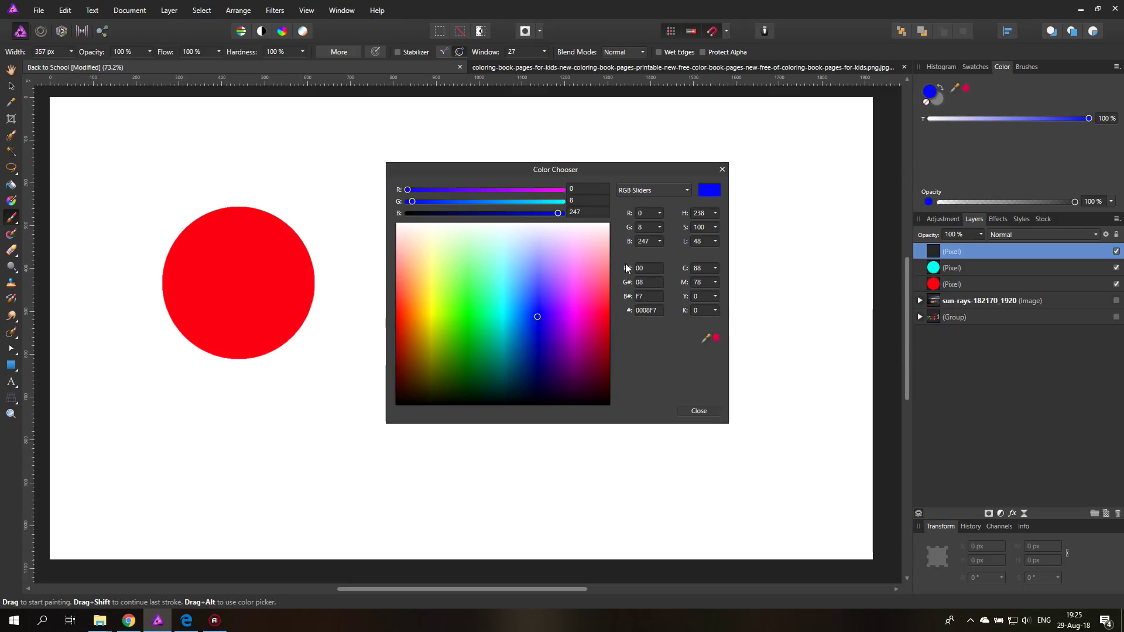
{"action": "left_click", "coordinate": [722, 170]}
{"action": "left_click", "coordinate": [317, 444]}
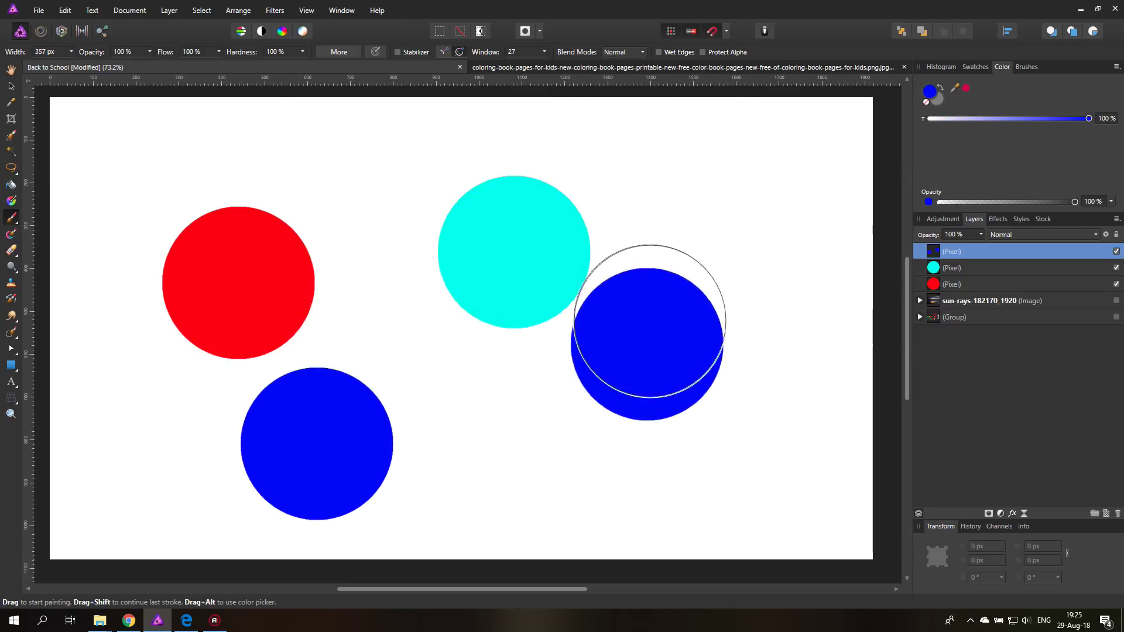
- Duplicate the blue circle to its right and invert the copy's colours
{"action": "left_click", "coordinate": [11, 85]}
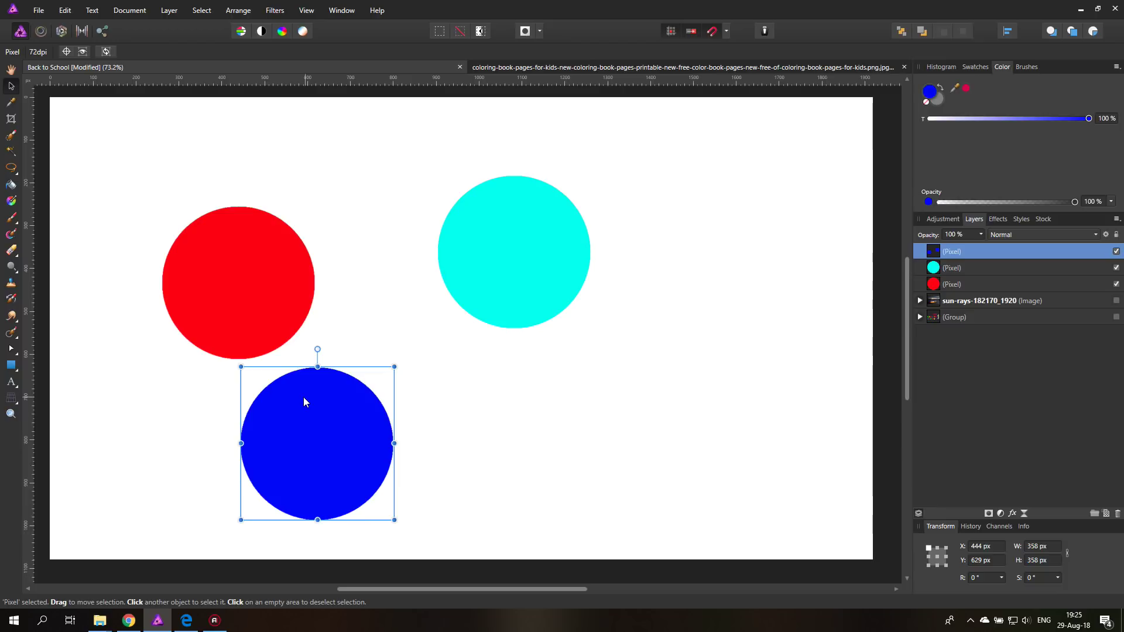
{"action": "left_click_drag", "start_coordinate": [307, 434], "coordinate": [529, 434]}
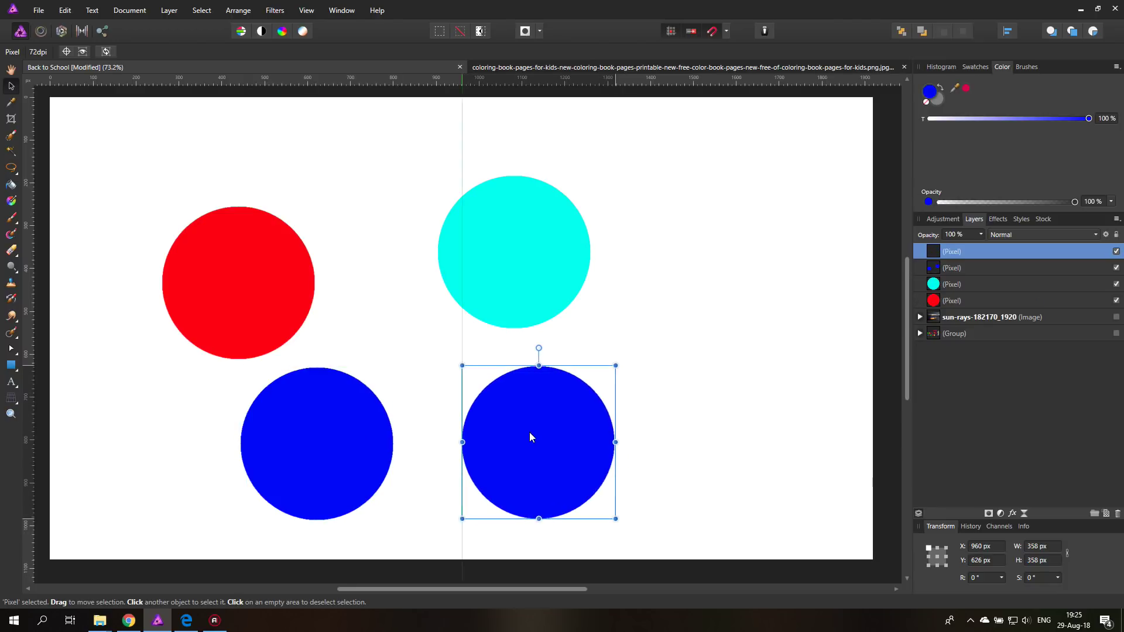
{"action": "left_click", "coordinate": [169, 10]}
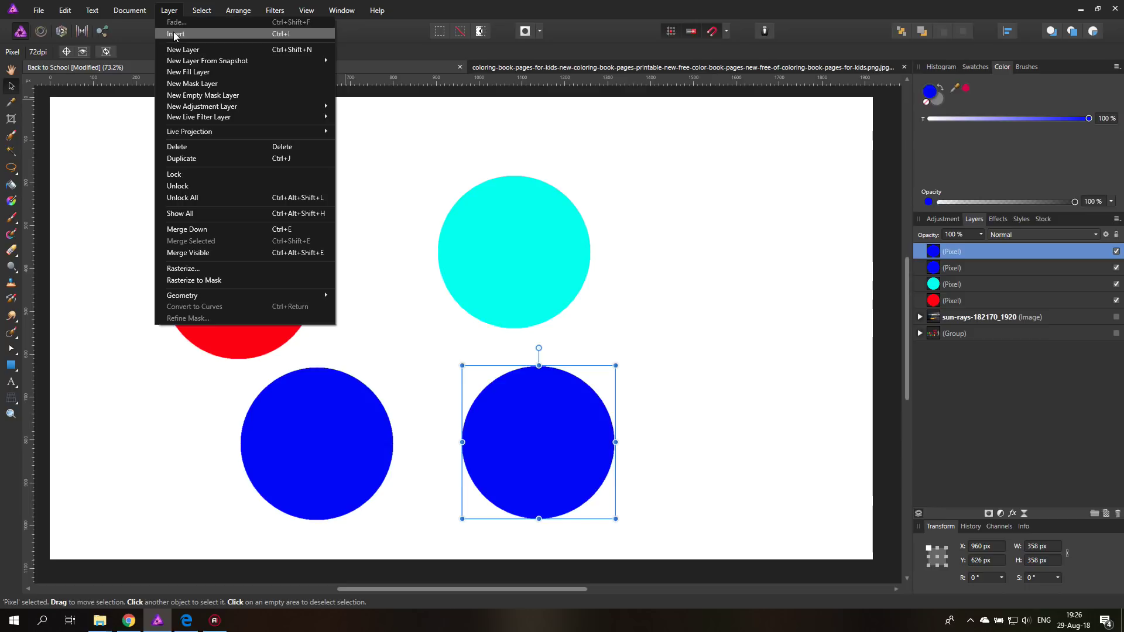
{"action": "left_click", "coordinate": [175, 34]}
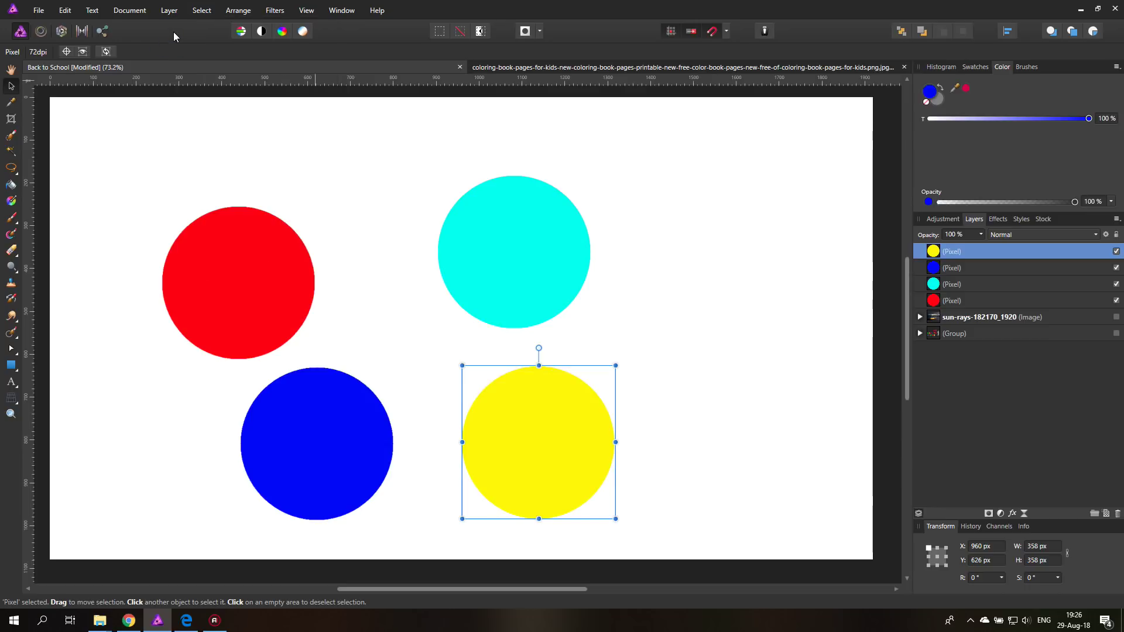
- Move the yellow circle partly over the blue one and the cyan circle partly over the red one
{"action": "left_click_drag", "start_coordinate": [490, 428], "coordinate": [414, 447]}
{"action": "left_click", "coordinate": [515, 245]}
{"action": "left_click_drag", "start_coordinate": [515, 244], "coordinate": [334, 228]}
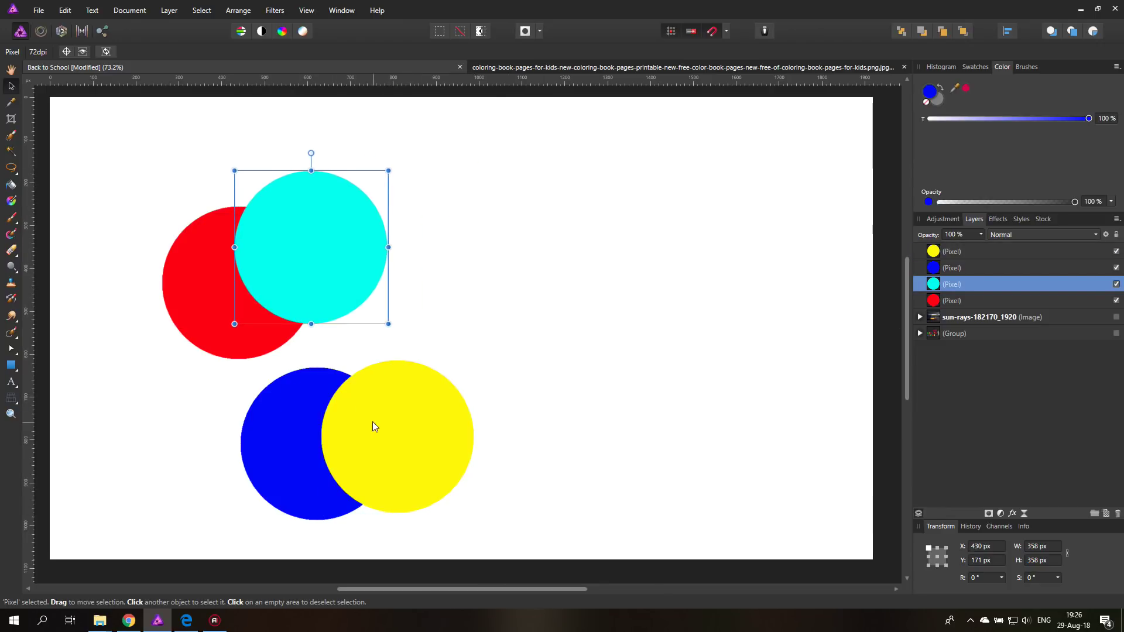
{"action": "left_click", "coordinate": [384, 408]}
{"action": "mouse_move", "coordinate": [384, 408]}
{"action": "left_mouse_down"}
{"action": "mouse_move", "coordinate": [381, 386]}
{"action": "mouse_move", "coordinate": [379, 406]}
{"action": "mouse_move", "coordinate": [389, 392]}
{"action": "left_mouse_up"}
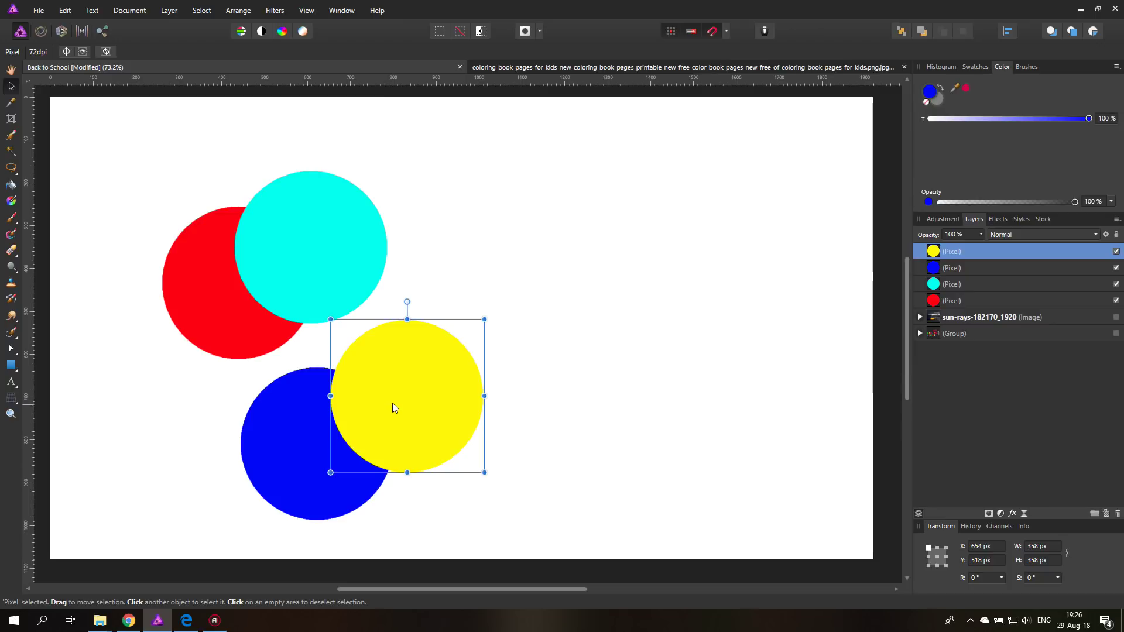
- Delete all four coloured circle layers
{"action": "left_click", "coordinate": [976, 300], "text": "shift"}
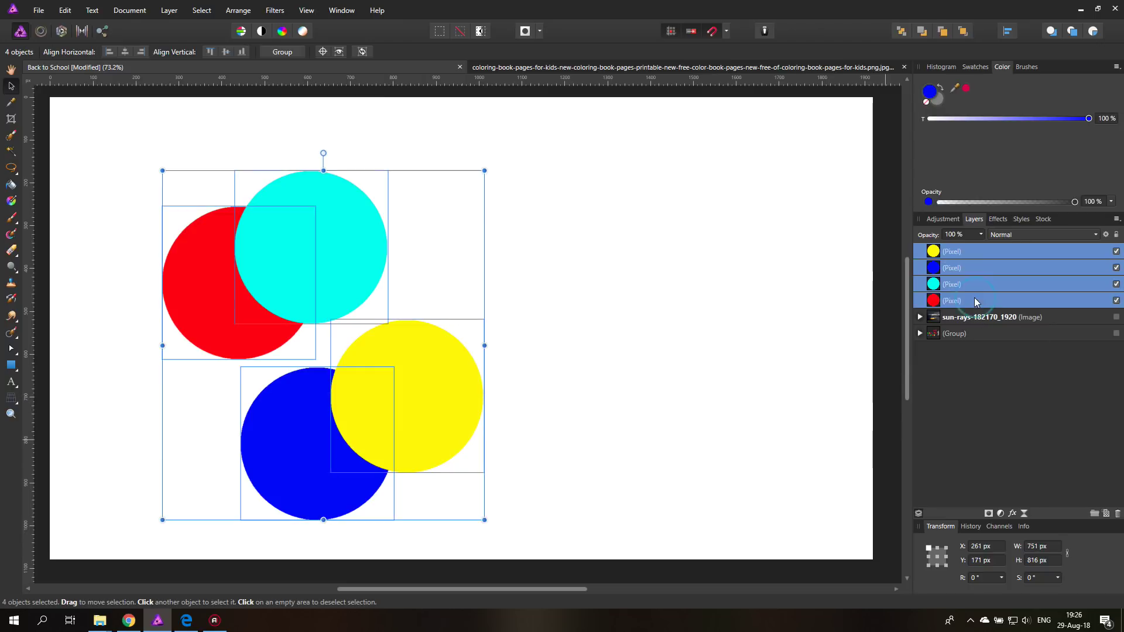
{"action": "left_click", "coordinate": [1117, 514]}
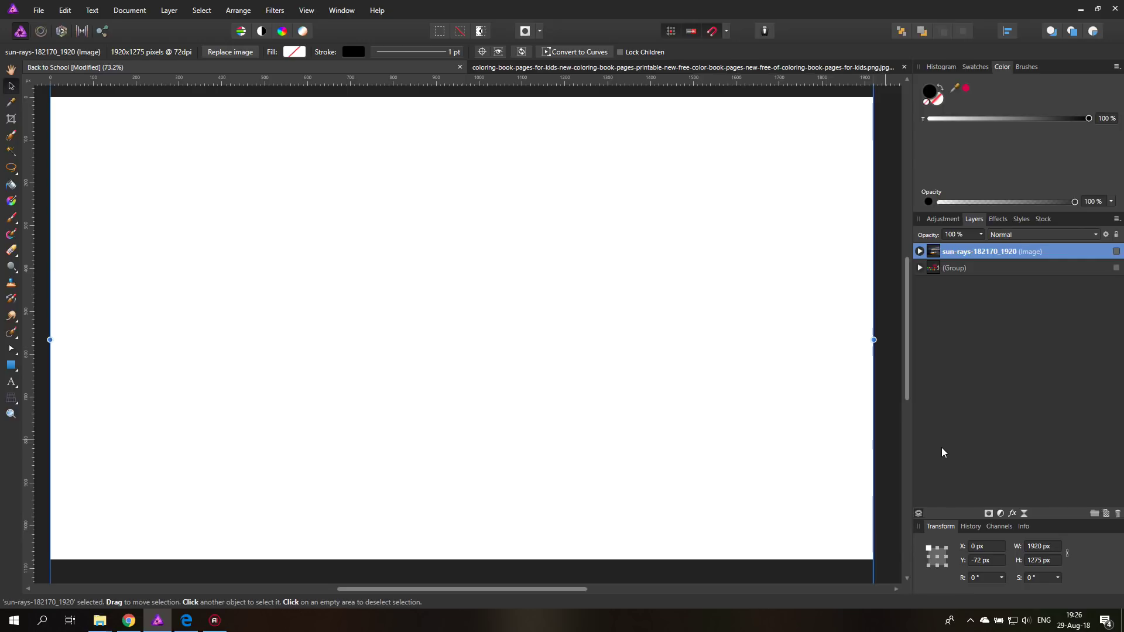
- Draw a square about 570 px wide on the canvas's left half and set its fill to a gray value of 80
{"action": "left_click", "coordinate": [10, 365]}
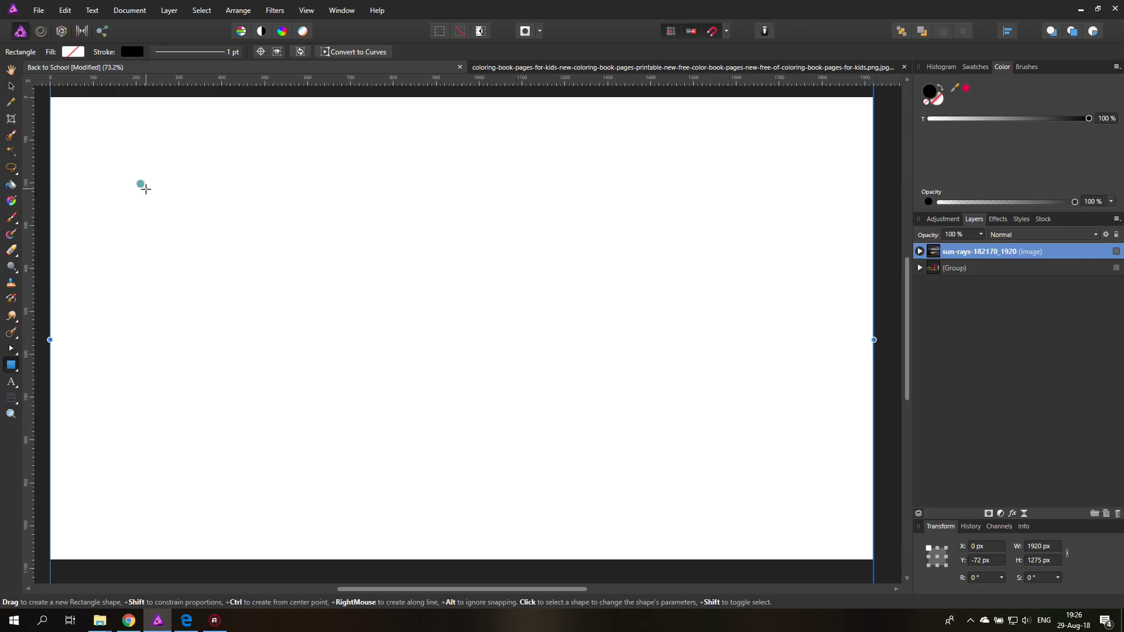
{"action": "left_click_drag", "start_coordinate": [146, 189], "coordinate": [390, 453]}
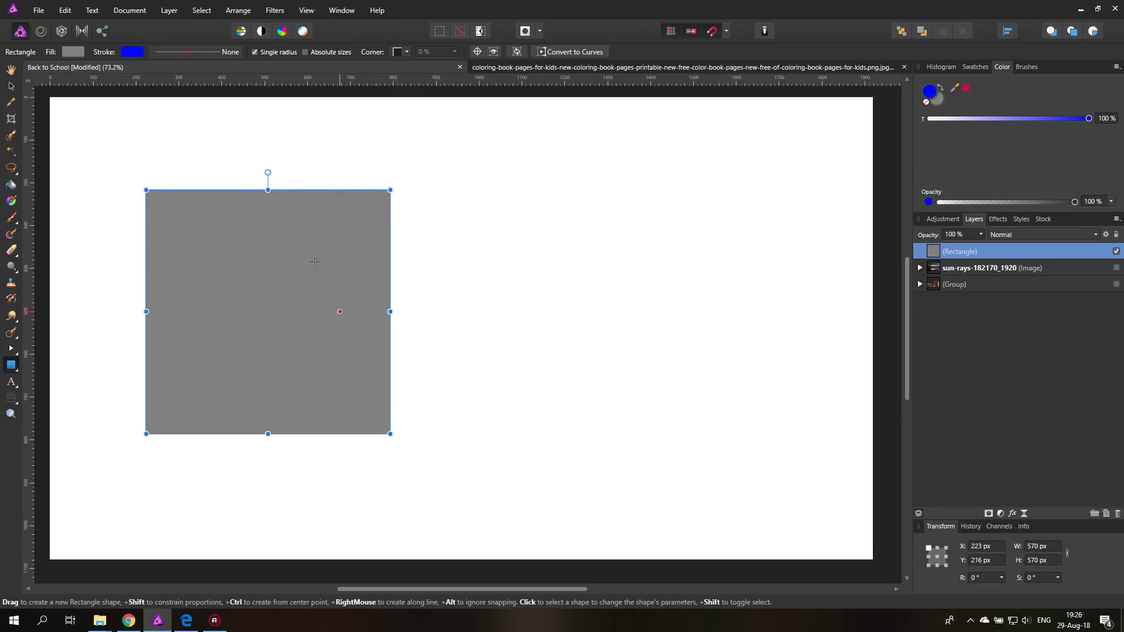
{"action": "left_click", "coordinate": [73, 52]}
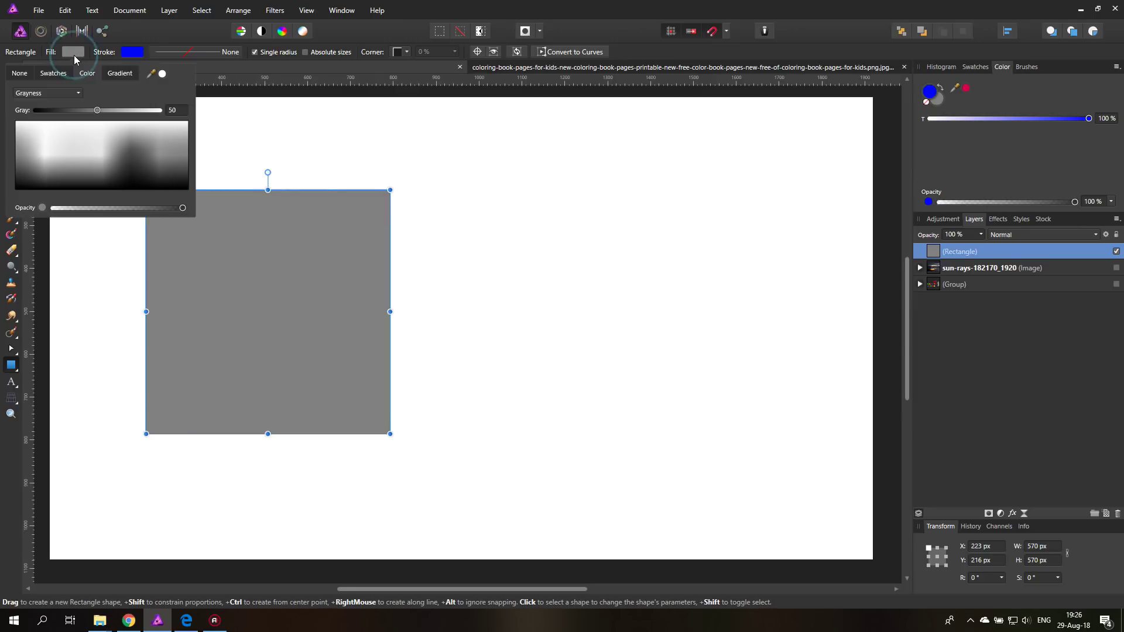
{"action": "left_click", "coordinate": [51, 93]}
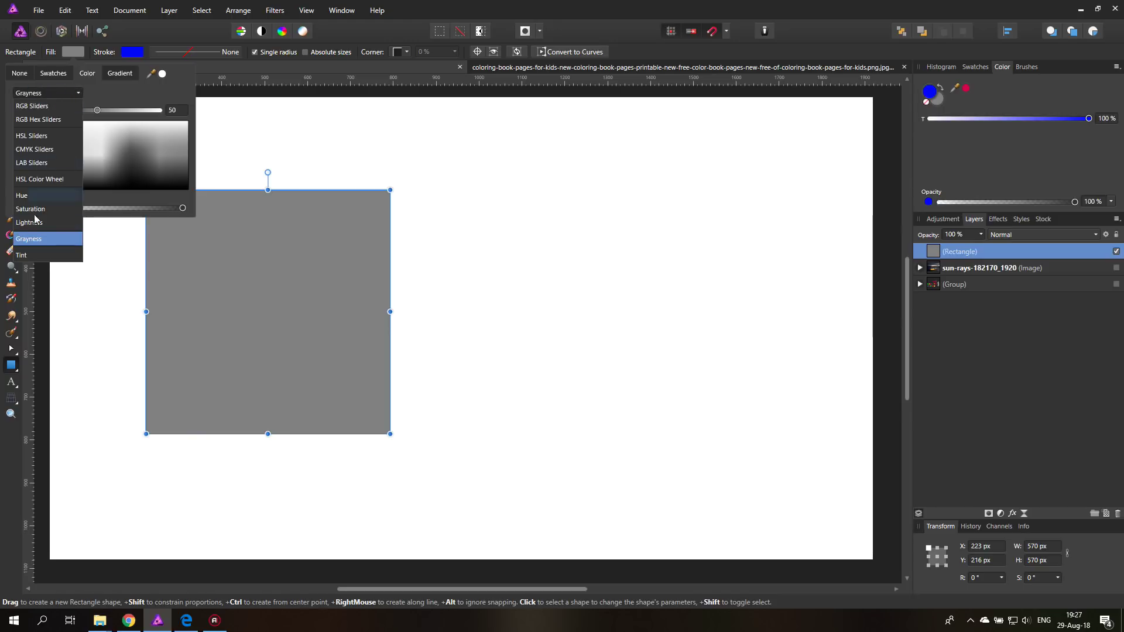
{"action": "left_click", "coordinate": [50, 91]}
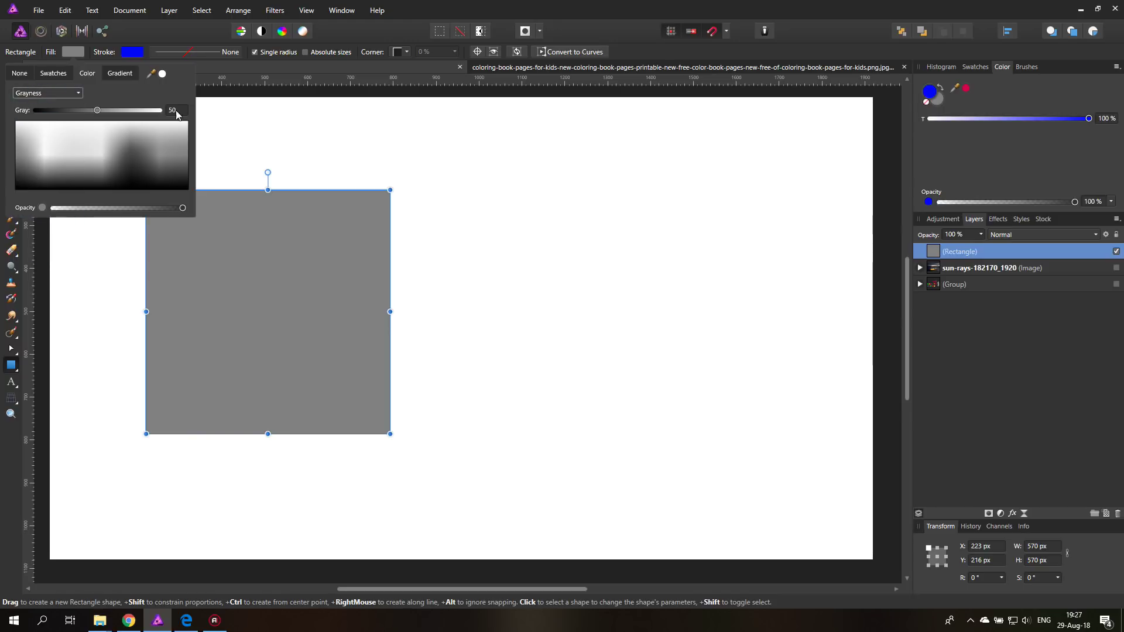
{"action": "left_click_drag", "start_coordinate": [97, 110], "coordinate": [138, 115]}
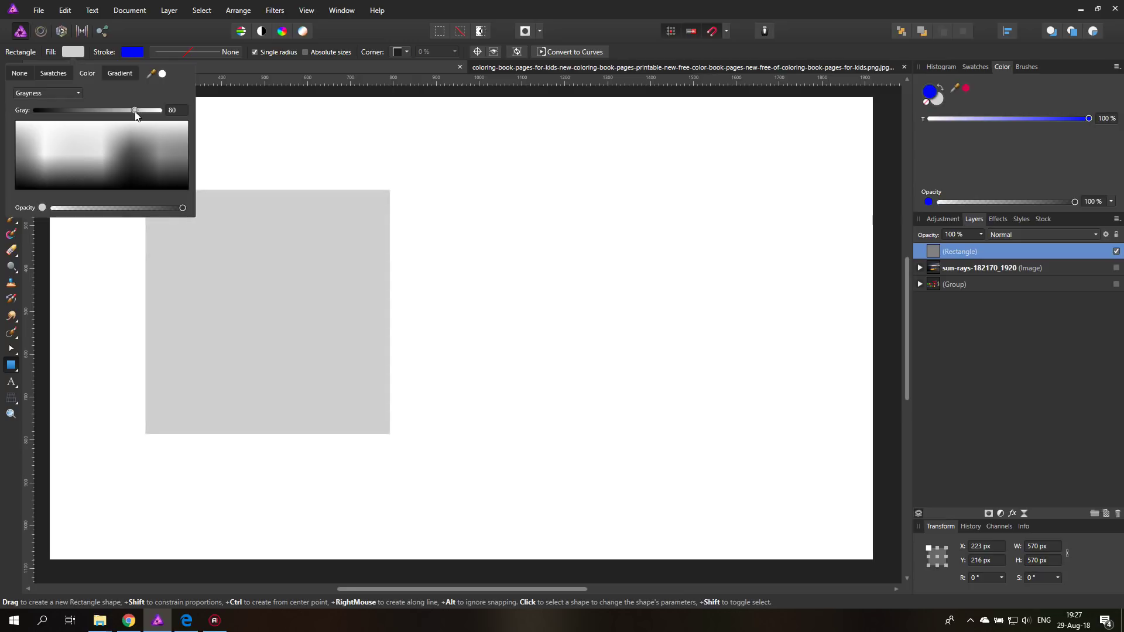
{"action": "left_click", "coordinate": [71, 52]}
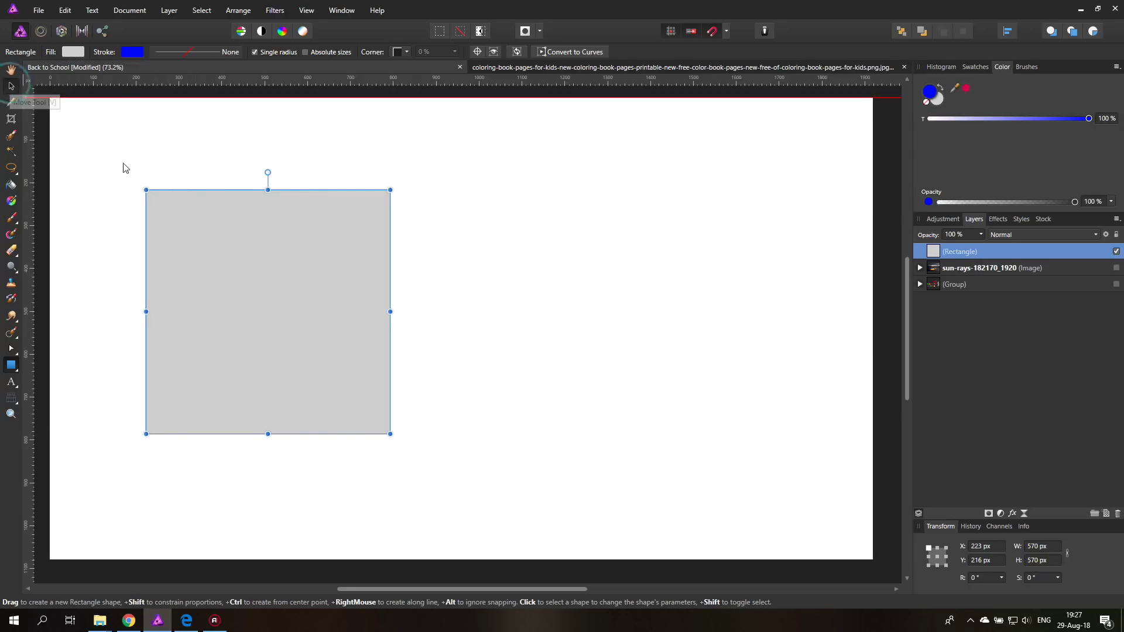
{"action": "key", "text": "v"}
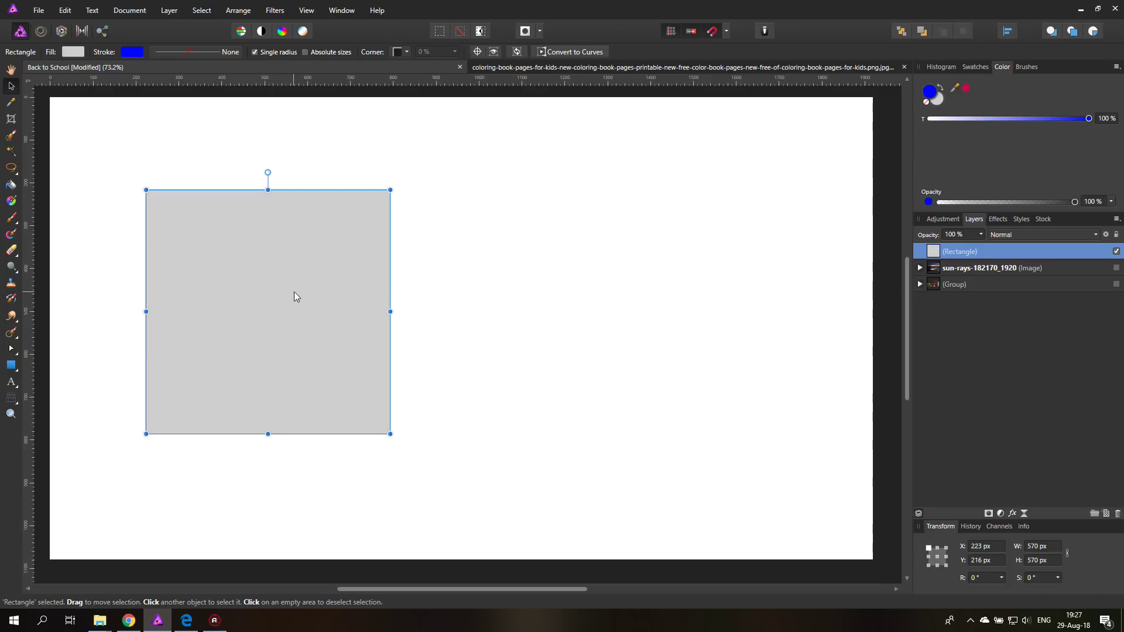
- Duplicate the gray square onto the canvas's right half and set the copy's fill to a gray value of 20
{"action": "left_click_drag", "start_coordinate": [294, 291], "coordinate": [592, 287]}
{"action": "left_click", "coordinate": [73, 51]}
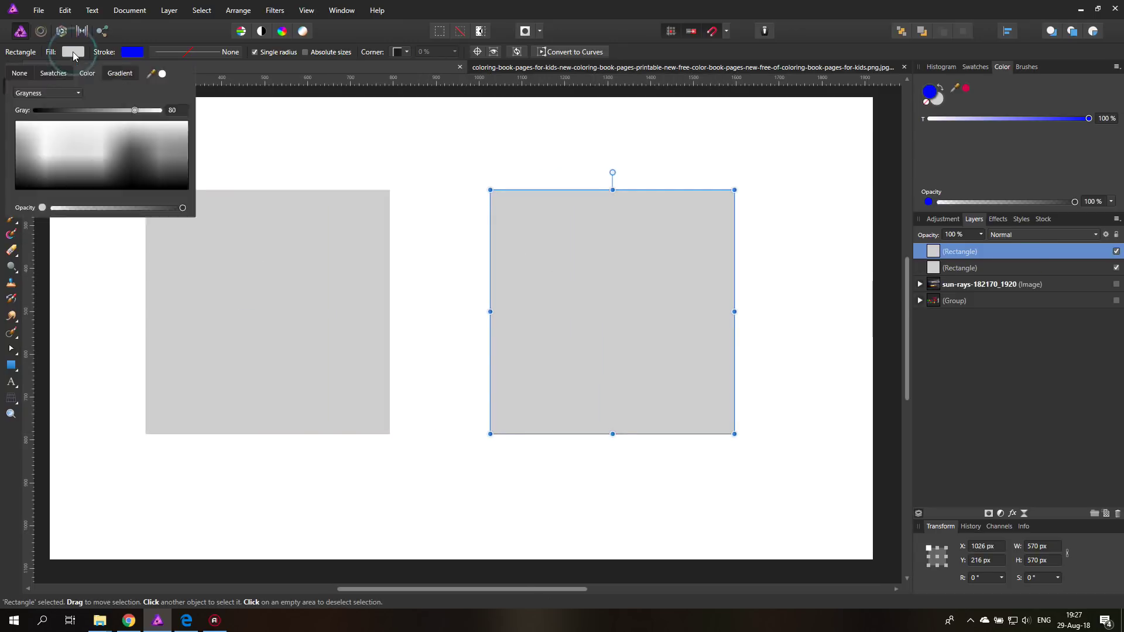
{"action": "left_click", "coordinate": [72, 52]}
{"action": "left_click", "coordinate": [72, 52]}
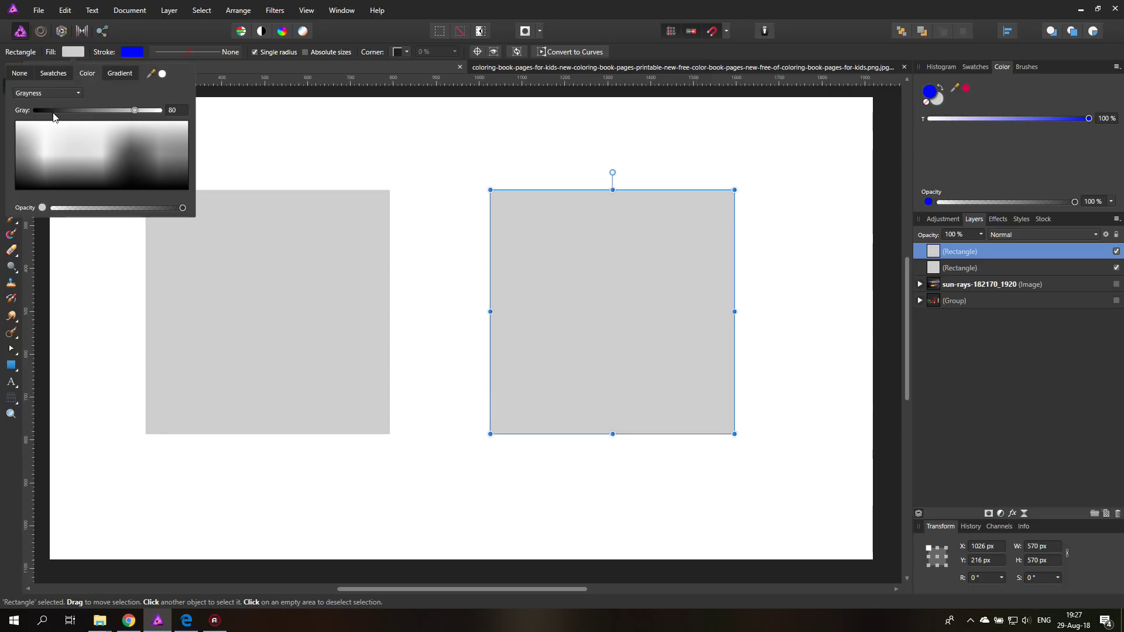
{"action": "left_click_drag", "start_coordinate": [53, 116], "coordinate": [62, 113]}
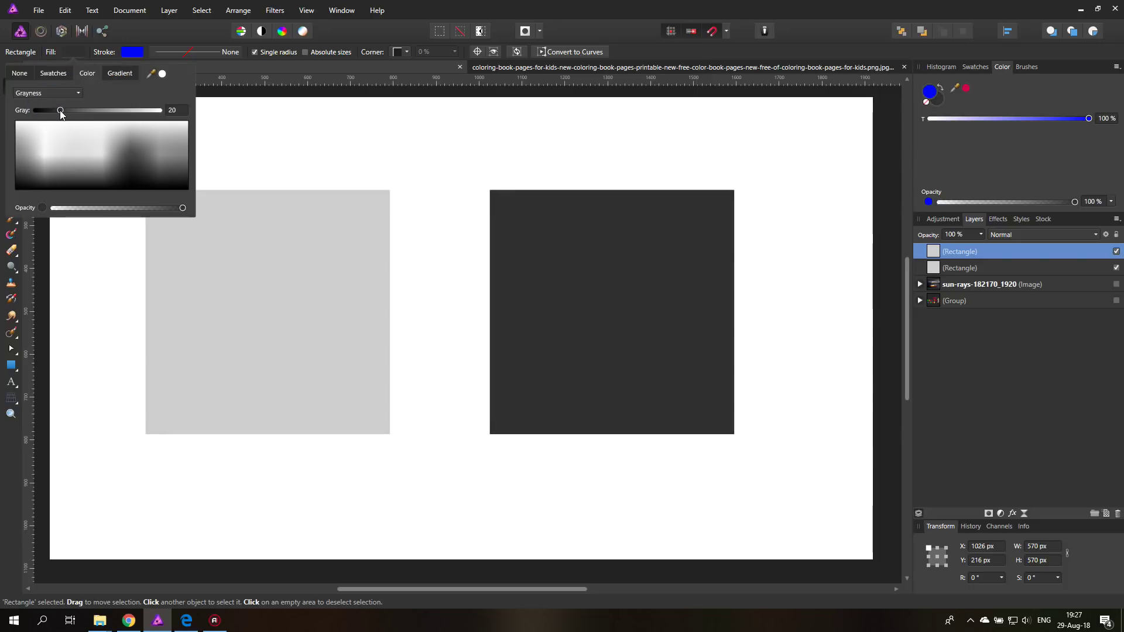
{"action": "left_click", "coordinate": [70, 54]}
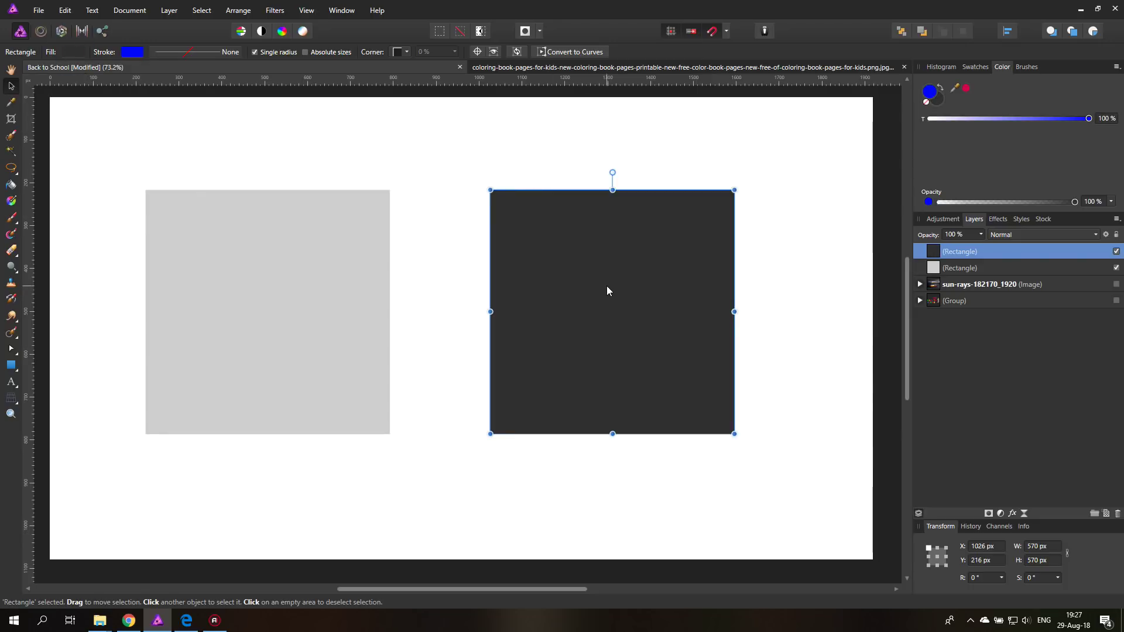
- Create a copy of the dark square shrunk to about 85 px wide and set its fill to a gray value of 50
{"action": "left_click_drag", "start_coordinate": [607, 290], "coordinate": [560, 379]}
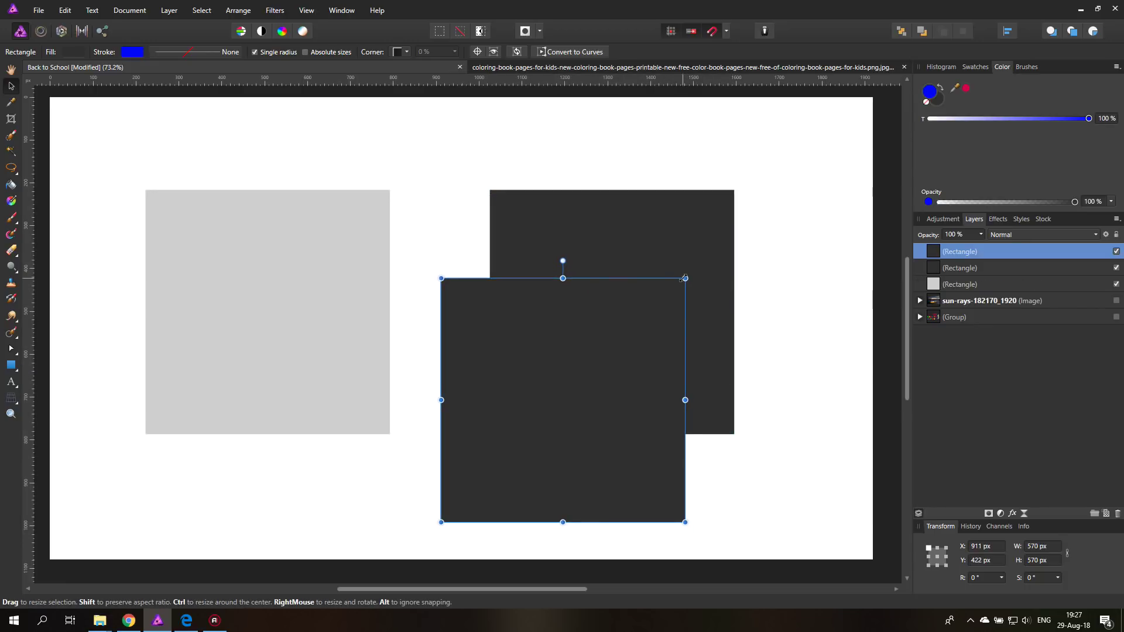
{"action": "left_click_drag", "start_coordinate": [684, 278], "coordinate": [469, 480]}
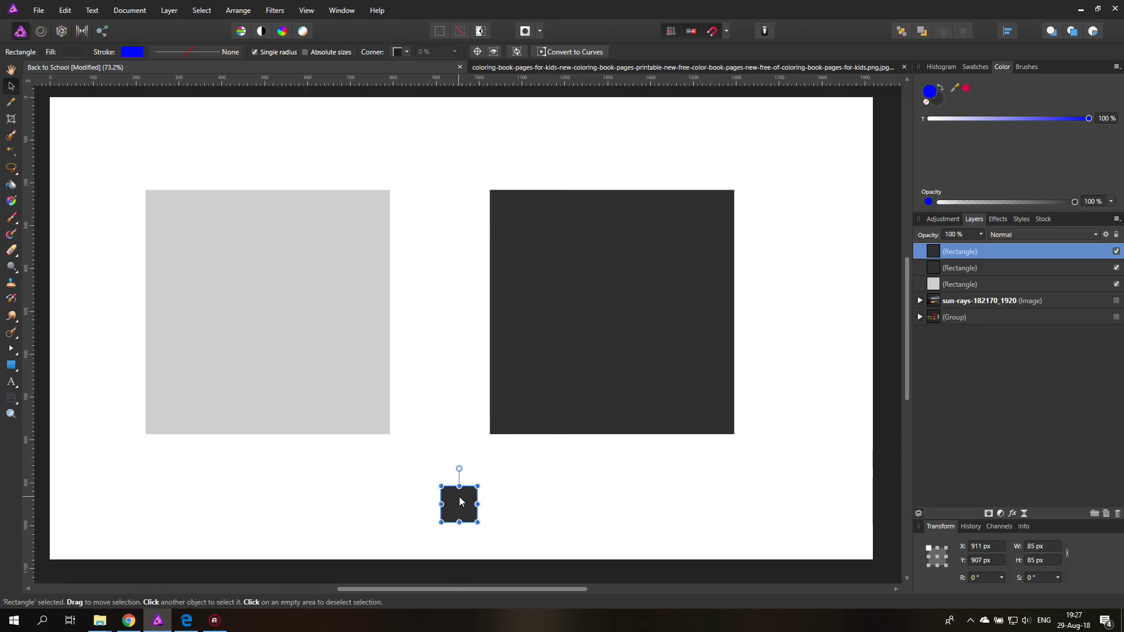
{"action": "left_click", "coordinate": [71, 53]}
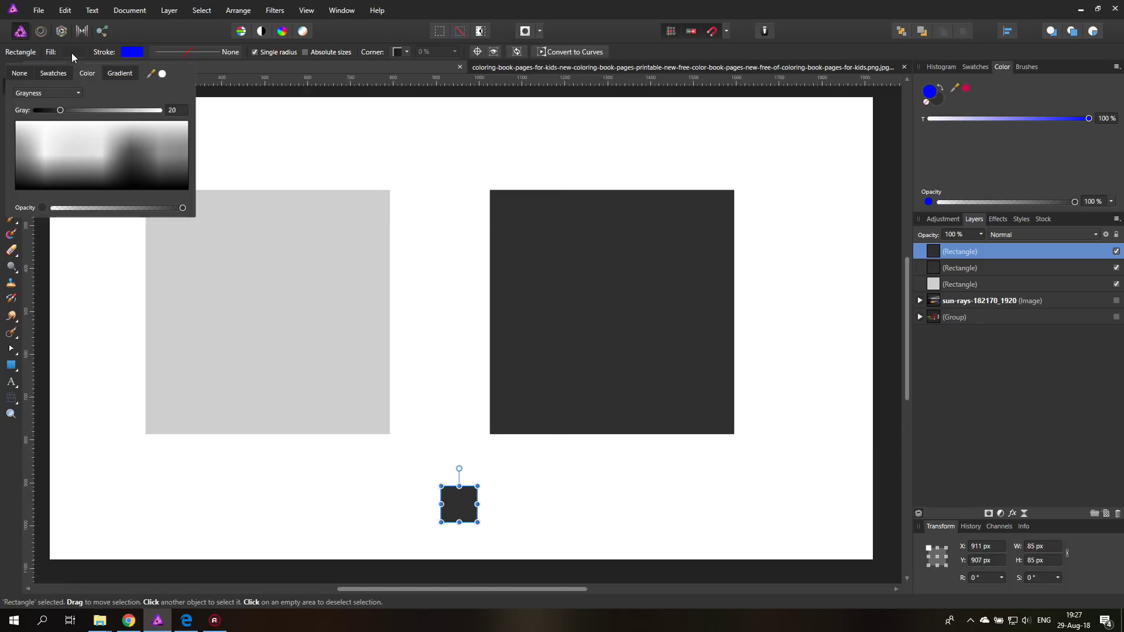
{"action": "left_click", "coordinate": [172, 108]}
{"action": "type", "text": "50"}
{"action": "key", "text": "Return"}
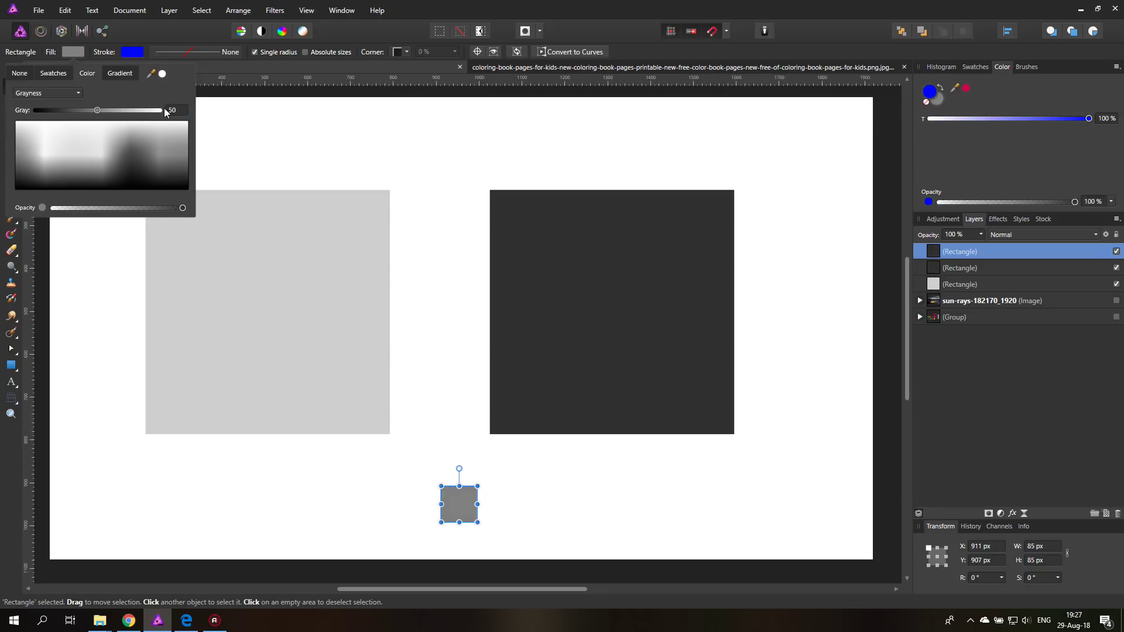
{"action": "left_click", "coordinate": [68, 53]}
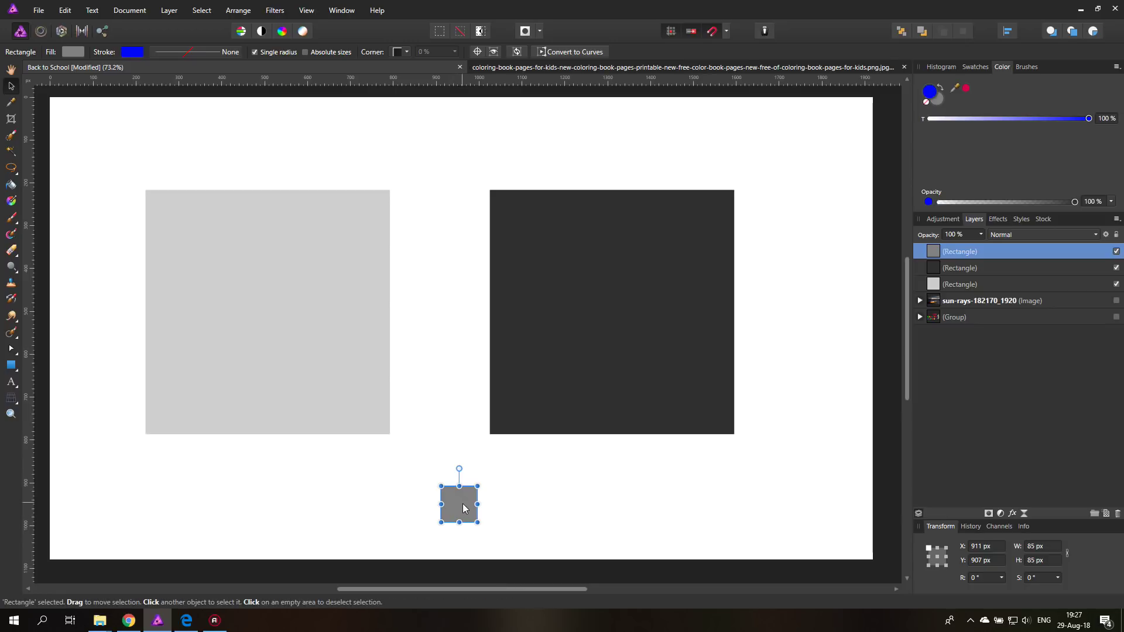
- Move the small gray square to the centre of the light square, and then to the centre of the dark square
{"action": "left_click_drag", "start_coordinate": [463, 507], "coordinate": [268, 316]}
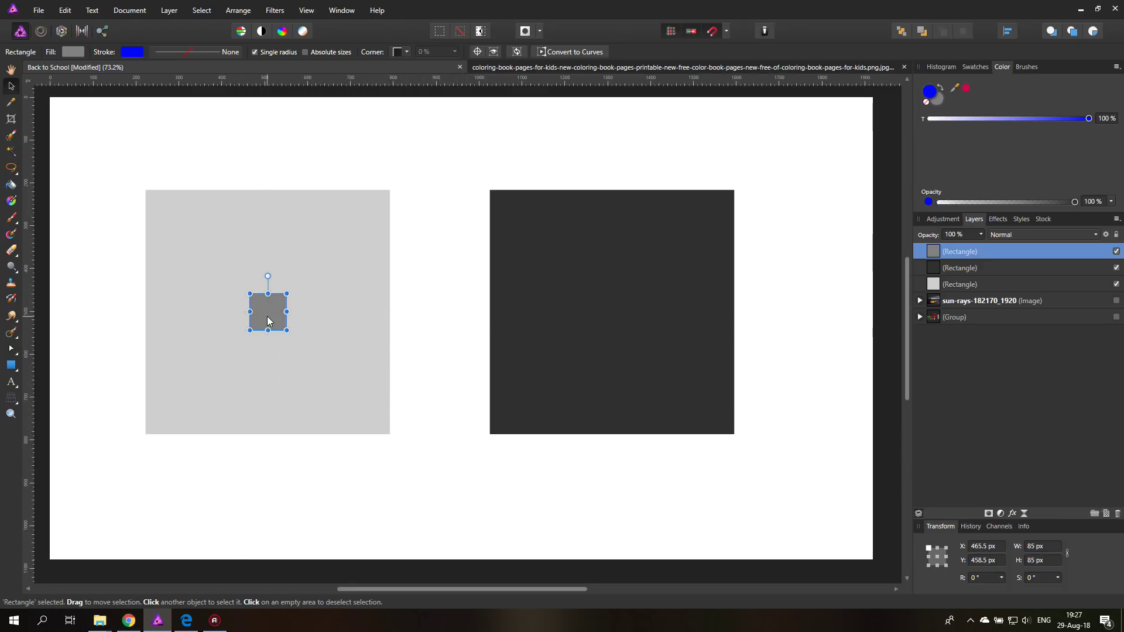
{"action": "left_click", "coordinate": [285, 522]}
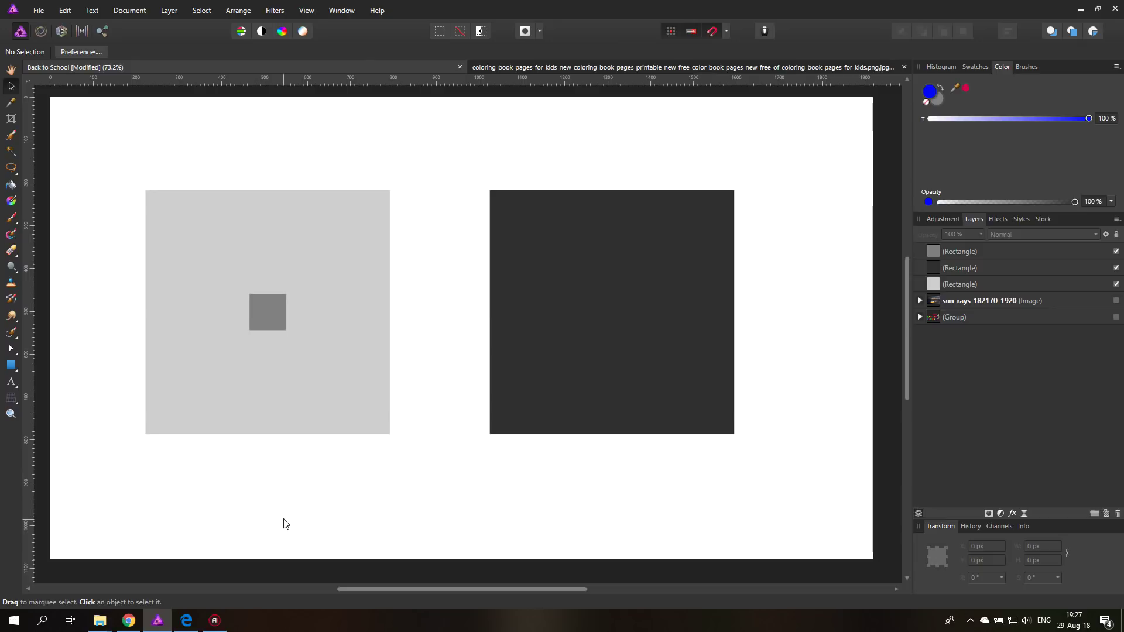
{"action": "left_click", "coordinate": [263, 315]}
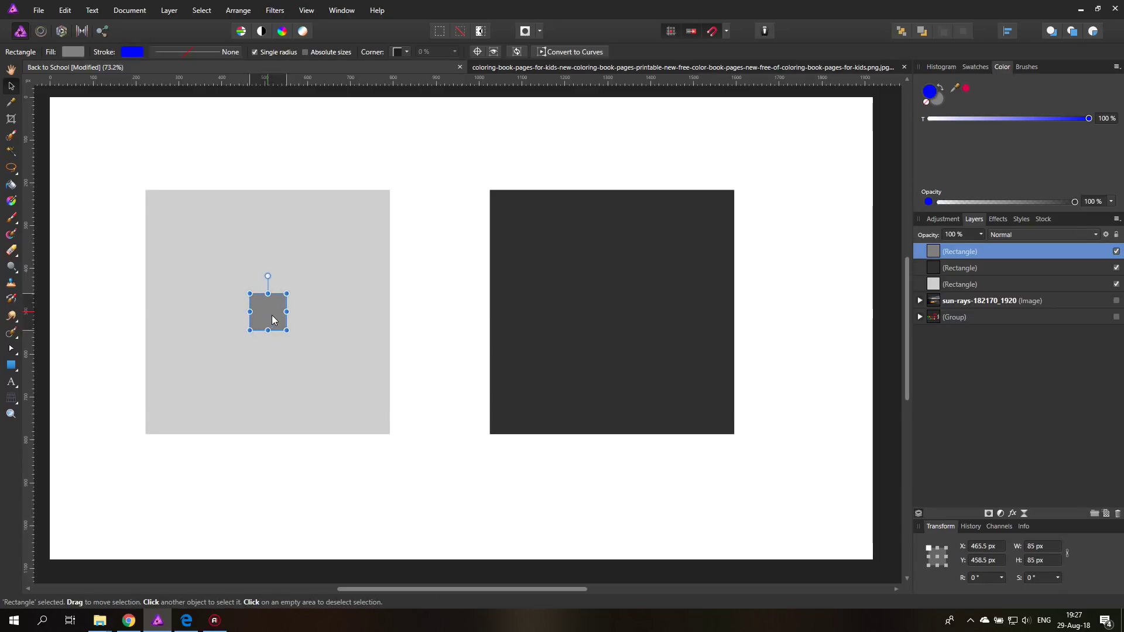
{"action": "left_click_drag", "start_coordinate": [268, 321], "coordinate": [617, 319]}
{"action": "left_click", "coordinate": [587, 469]}
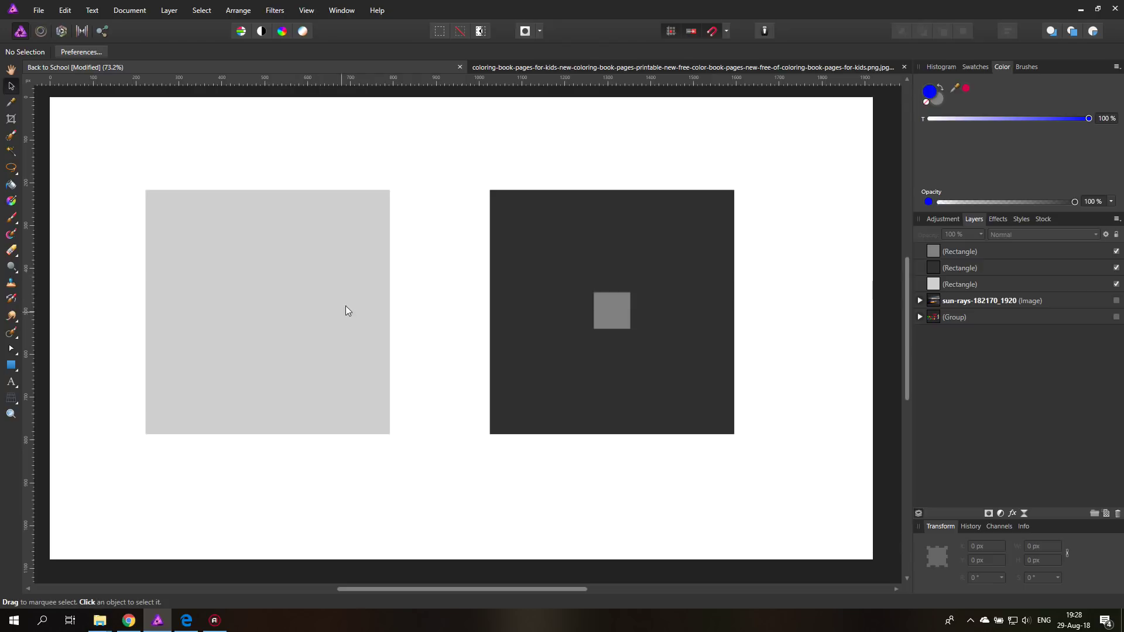
- Move the light square against the dark square's left edge and place the small gray square on the light one
{"action": "left_click_drag", "start_coordinate": [286, 314], "coordinate": [386, 315]}
{"action": "left_click", "coordinate": [620, 319]}
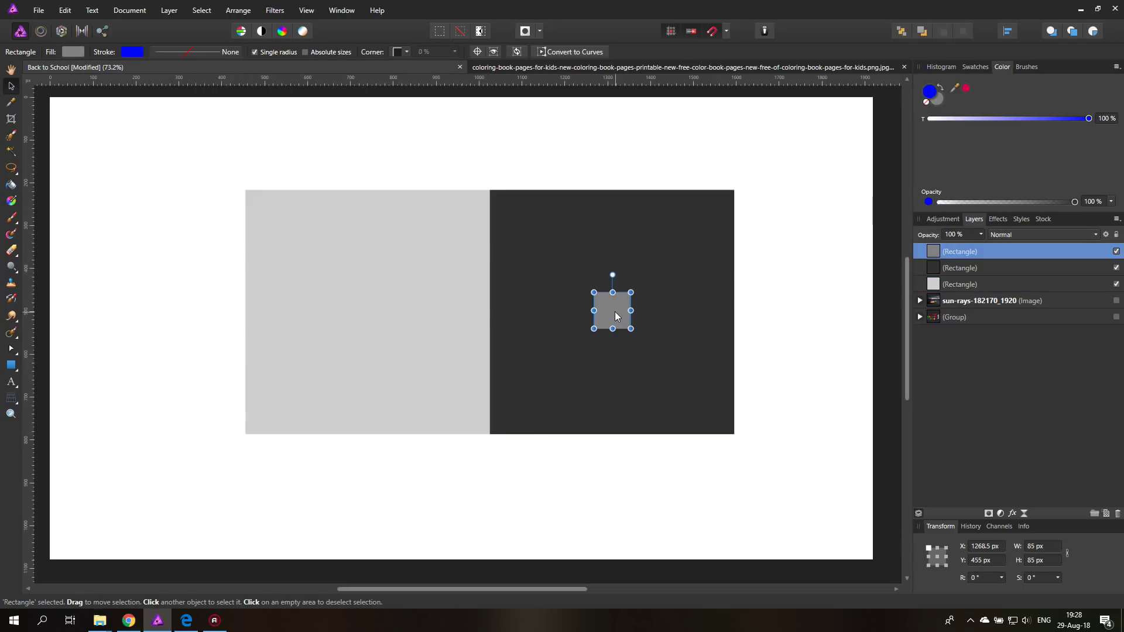
{"action": "left_click_drag", "start_coordinate": [603, 314], "coordinate": [296, 310]}
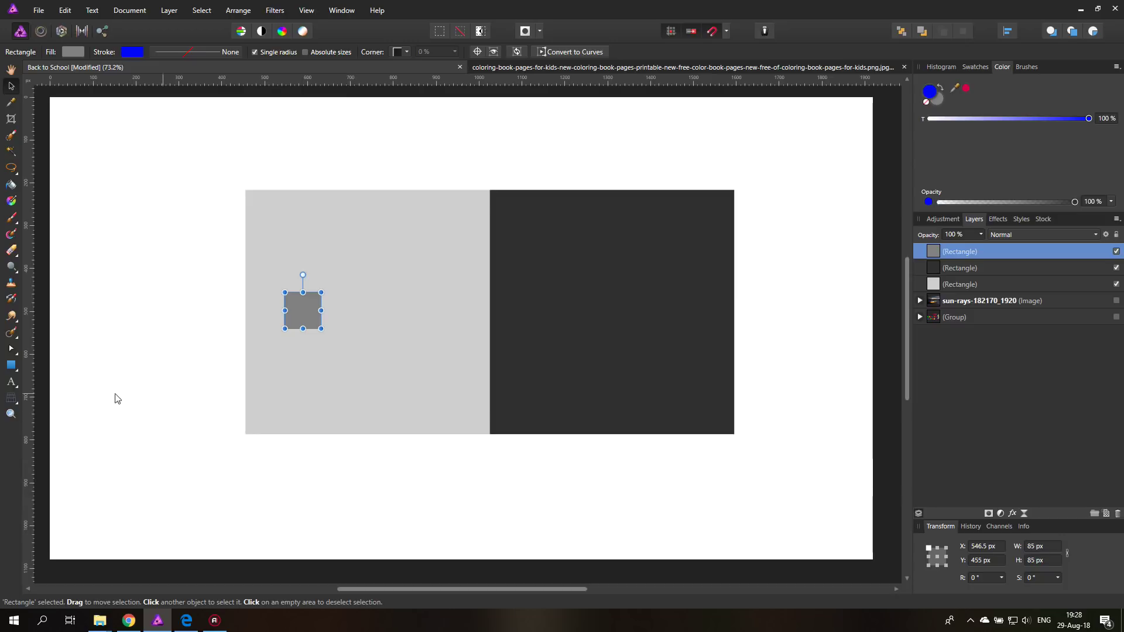
- Move the small gray square across the light square and onto the right part of the dark square
{"action": "left_click", "coordinate": [14, 414]}
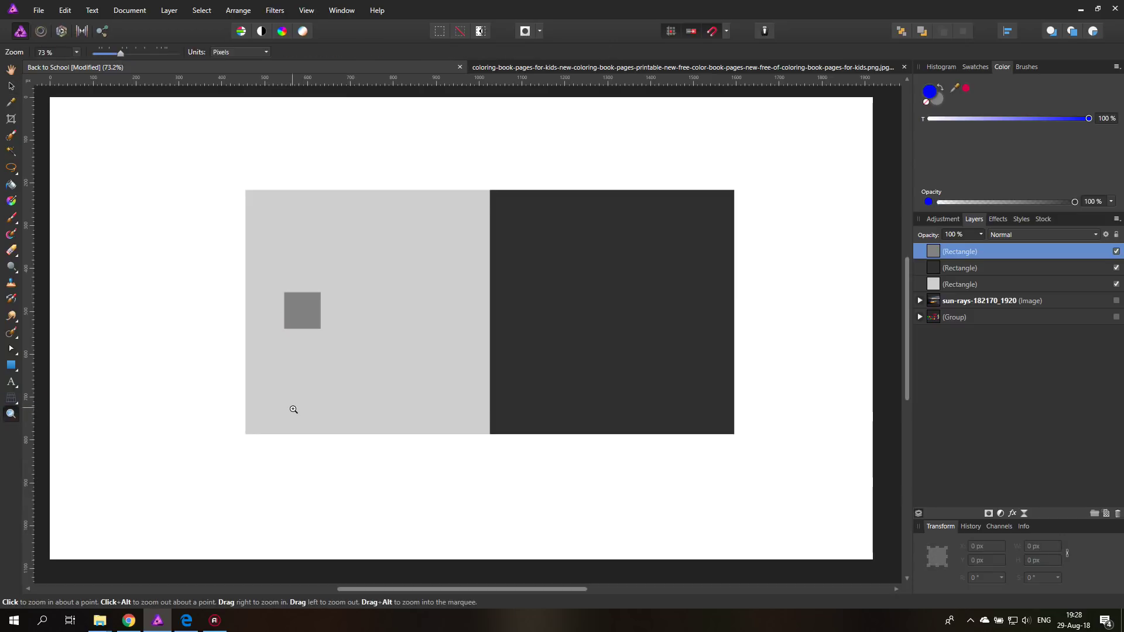
{"action": "left_click", "coordinate": [395, 406], "text": "alt"}
{"action": "left_click", "coordinate": [395, 408], "text": "alt"}
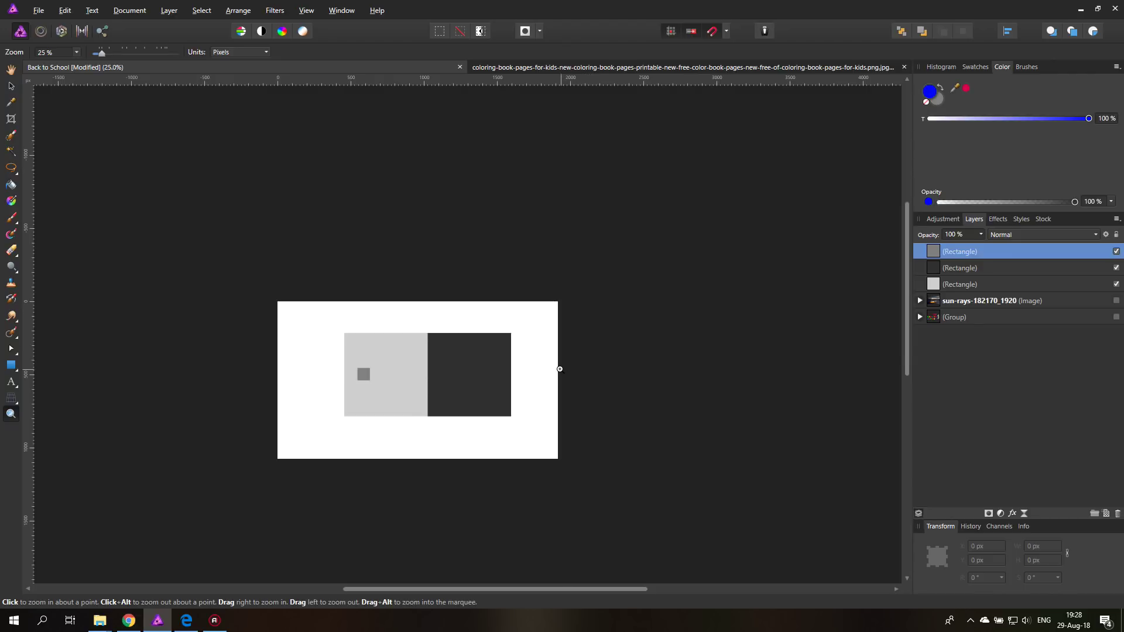
{"action": "key", "text": "ctrl+0"}
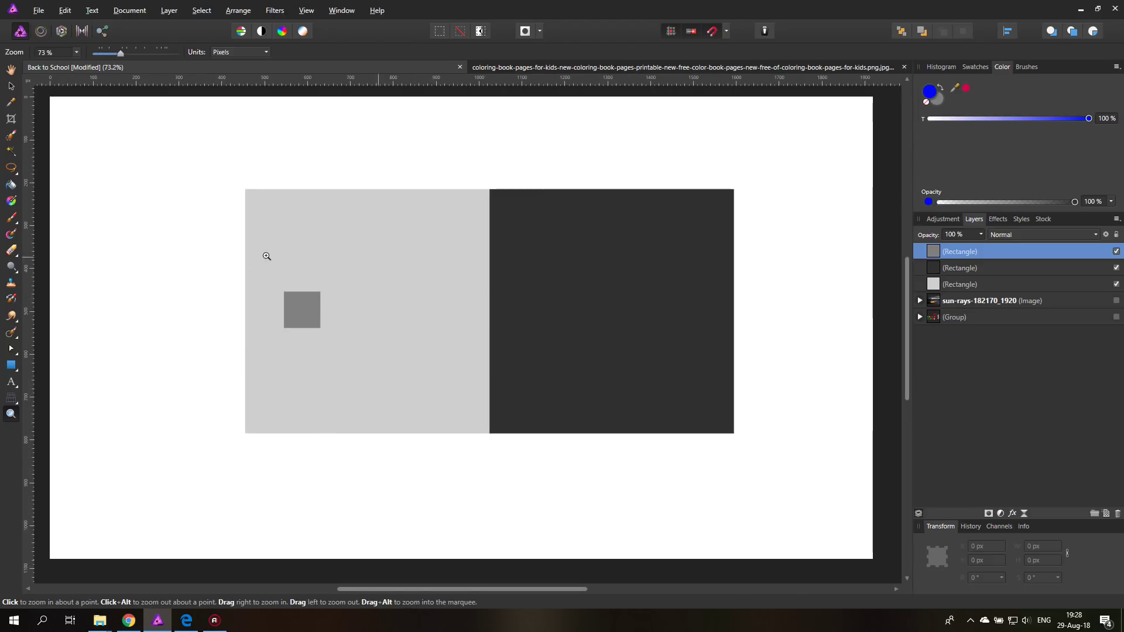
{"action": "left_click", "coordinate": [11, 86]}
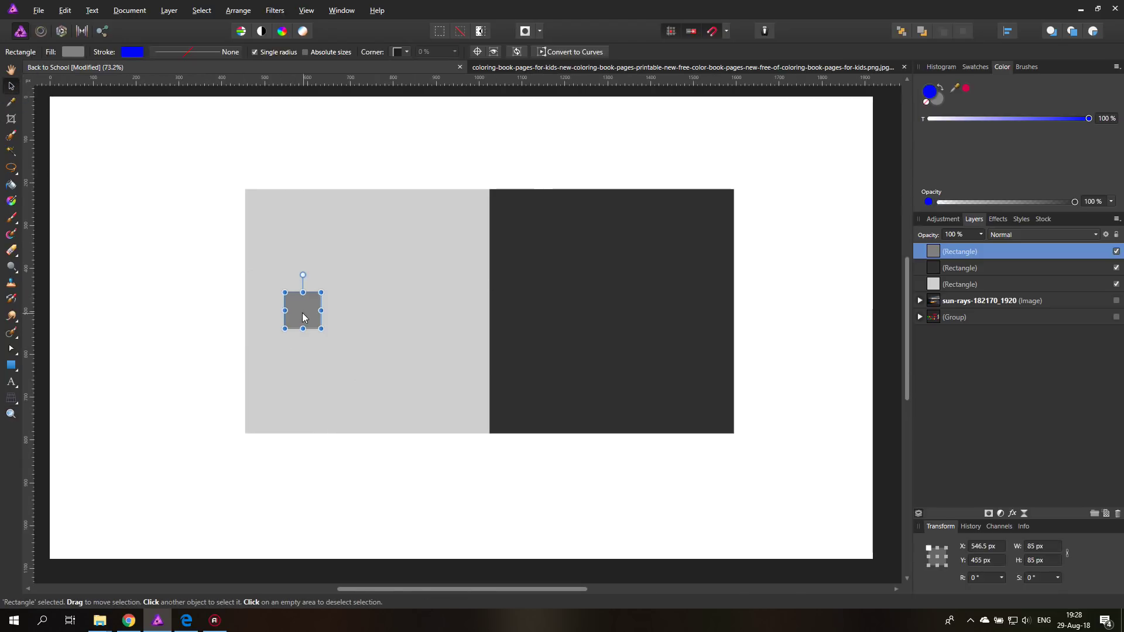
{"action": "left_click_drag", "start_coordinate": [303, 317], "coordinate": [363, 315]}
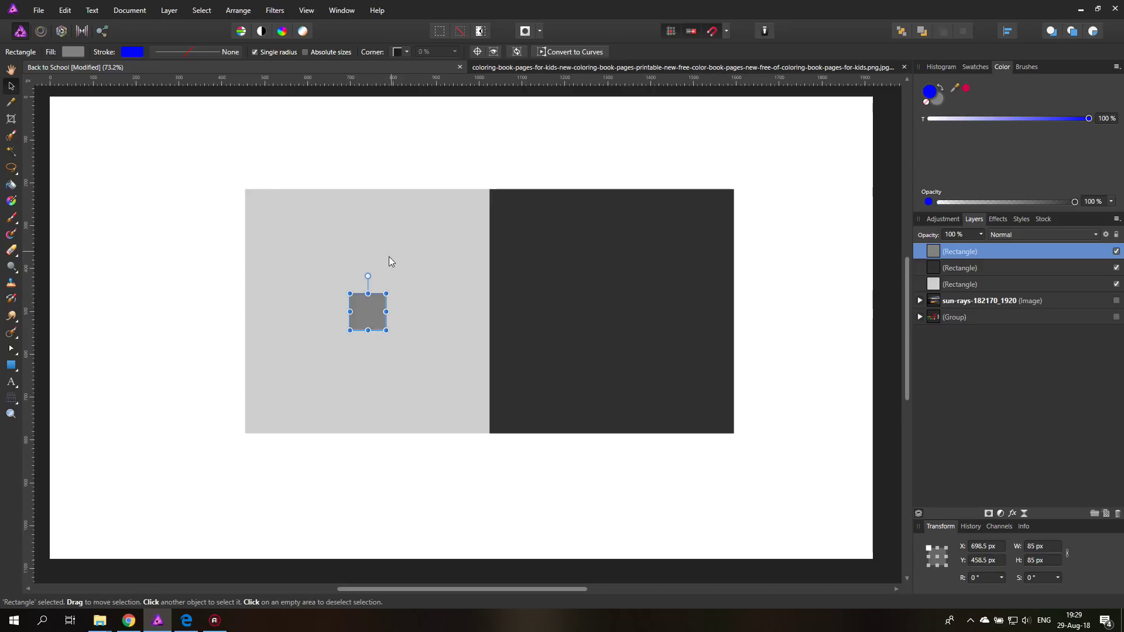
{"action": "left_click_drag", "start_coordinate": [369, 308], "coordinate": [671, 307]}
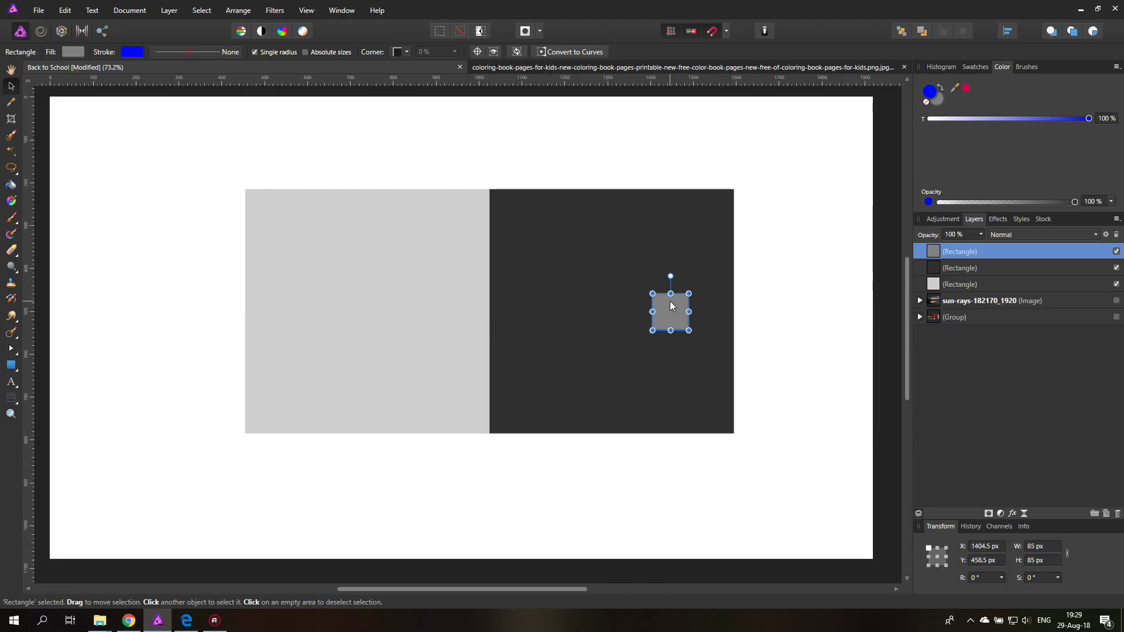
{"action": "left_click", "coordinate": [746, 296]}
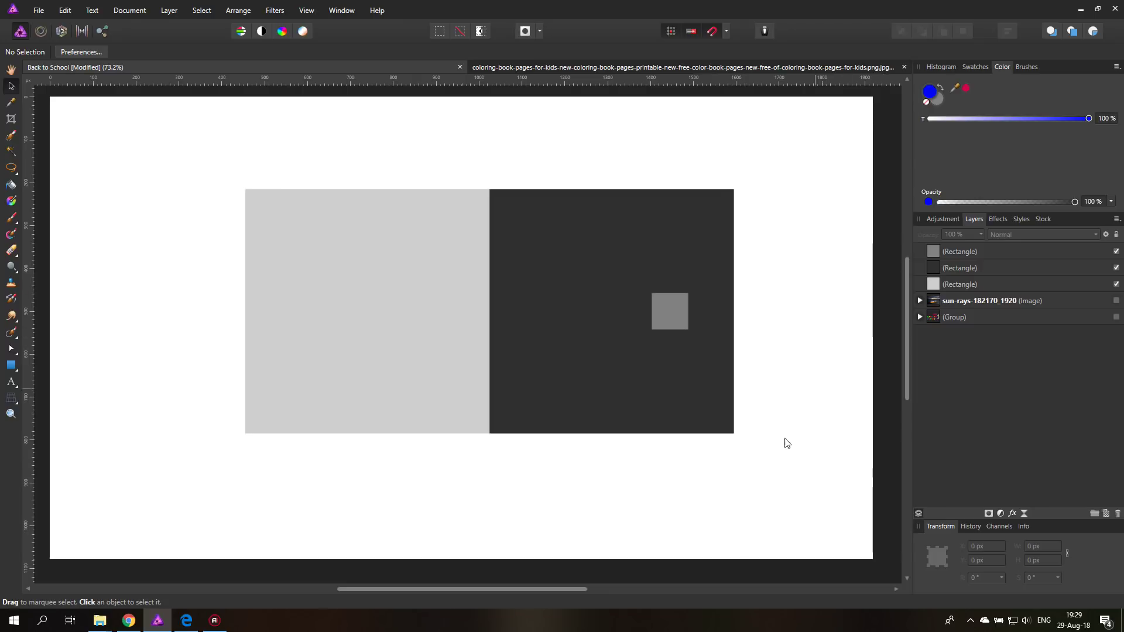
- Delete all three rectangle layers
{"action": "left_click", "coordinate": [992, 256]}
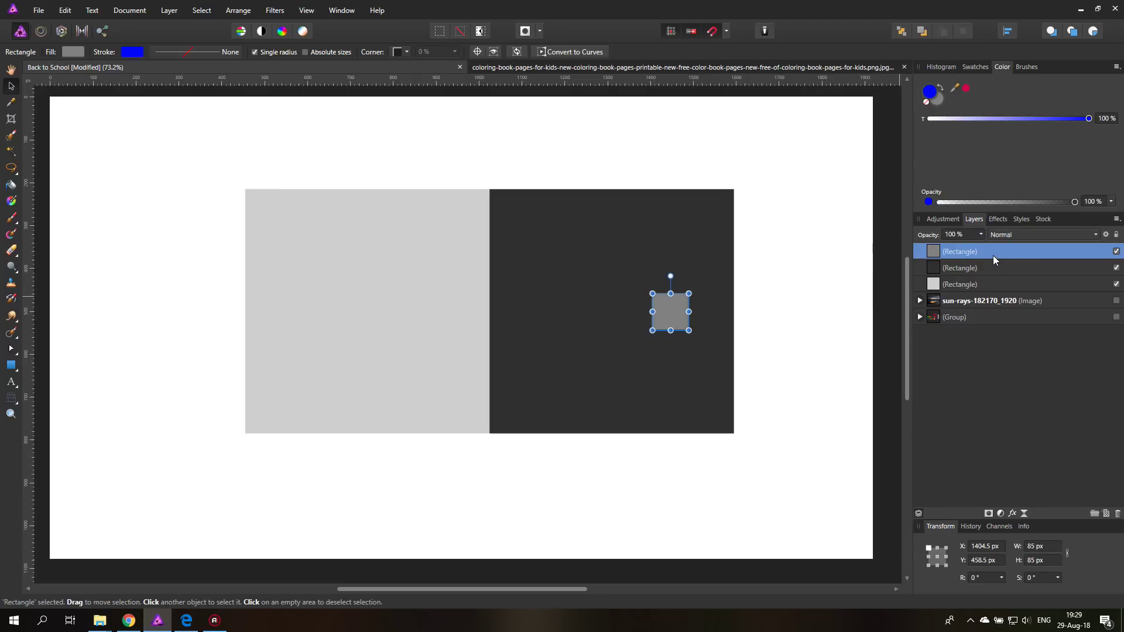
{"action": "left_click", "coordinate": [997, 281], "text": "shift"}
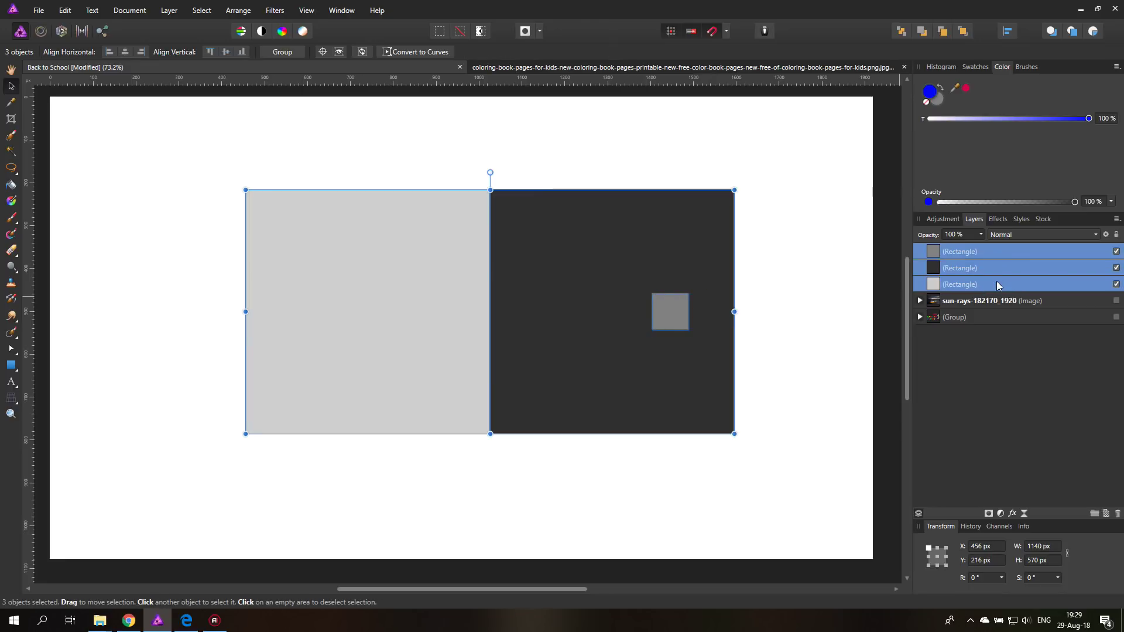
{"action": "key", "text": "Delete"}
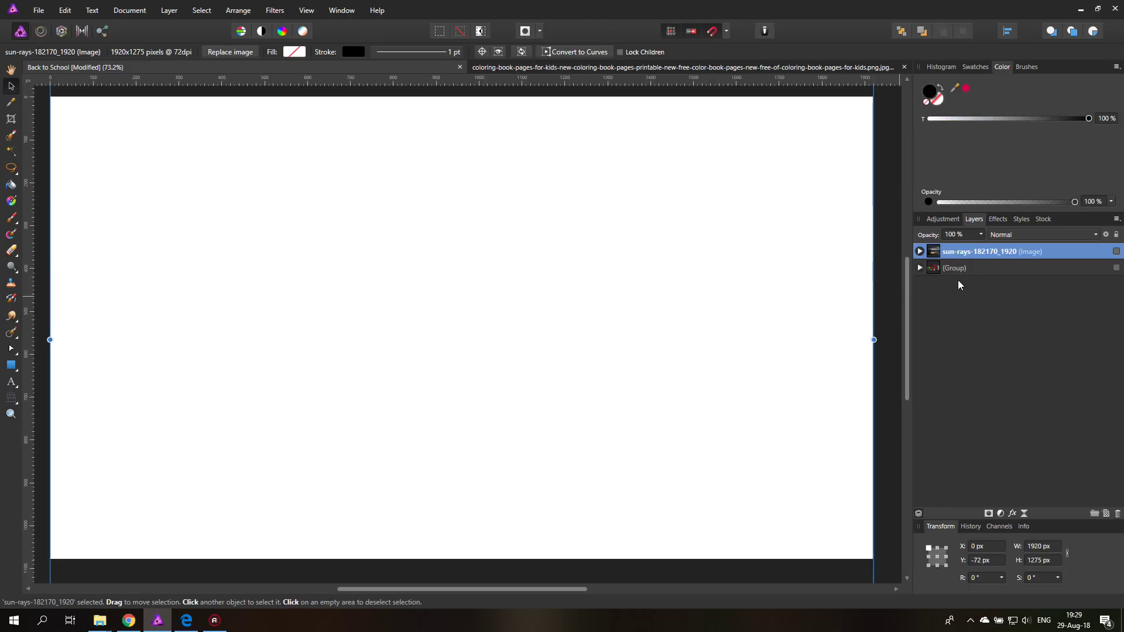
- Draw two gray rectangles side by side on the canvas, each about 500 × 485 px
{"action": "left_click", "coordinate": [11, 366]}
{"action": "left_click_drag", "start_coordinate": [168, 211], "coordinate": [383, 417]}
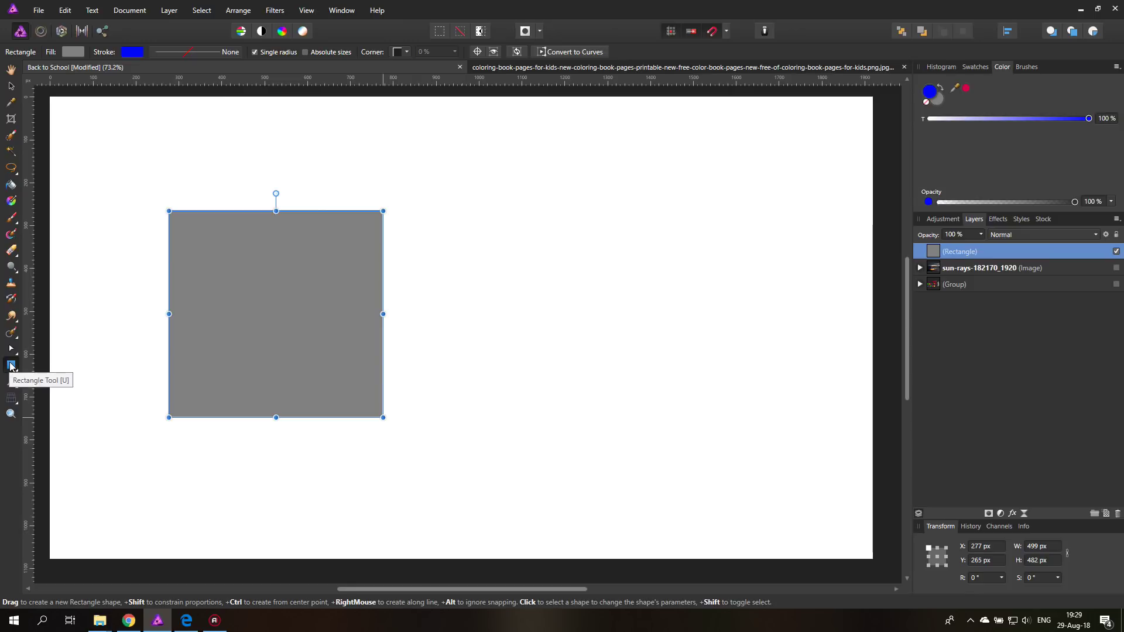
{"action": "left_click_drag", "start_coordinate": [487, 195], "coordinate": [700, 404]}
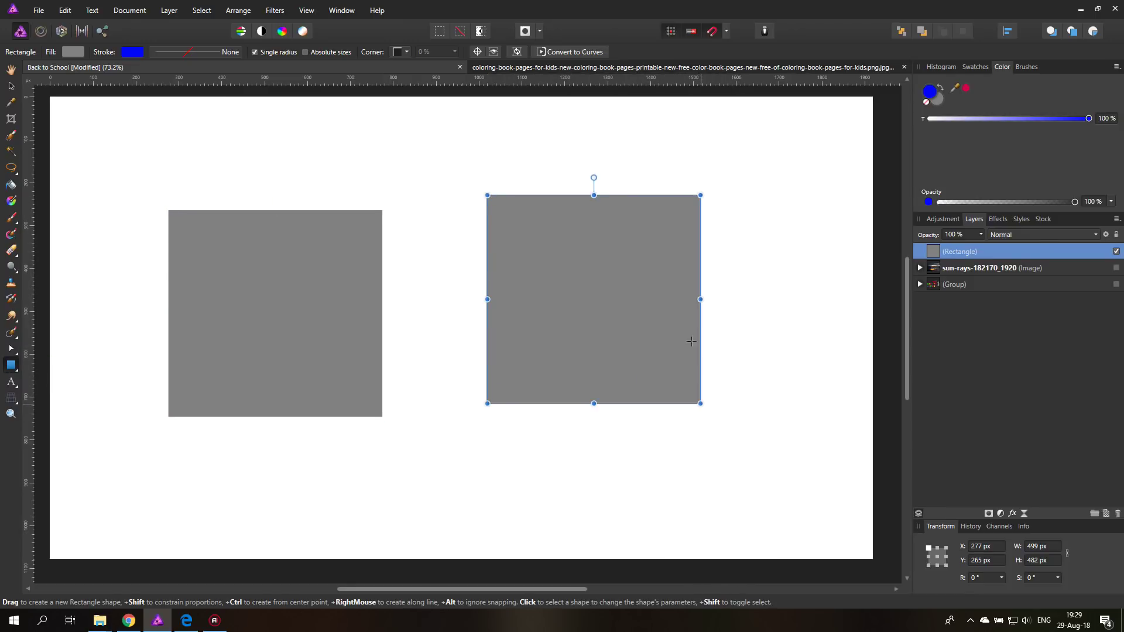
- Move the right gray rectangle so it partly overlaps the left one
{"action": "left_click", "coordinate": [11, 86]}
{"action": "mouse_move", "coordinate": [577, 254]}
{"action": "left_mouse_down"}
{"action": "mouse_move", "coordinate": [572, 286]}
{"action": "mouse_move", "coordinate": [585, 266]}
{"action": "left_mouse_up"}
{"action": "left_click_drag", "start_coordinate": [648, 256], "coordinate": [484, 300]}
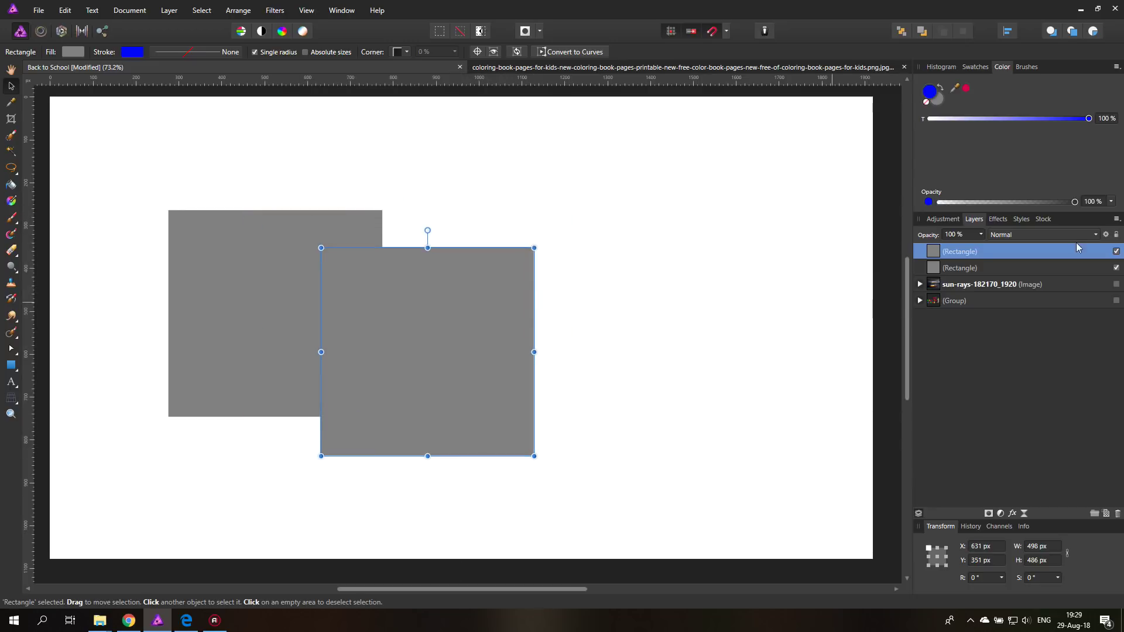
{"action": "left_click", "coordinate": [1015, 234]}
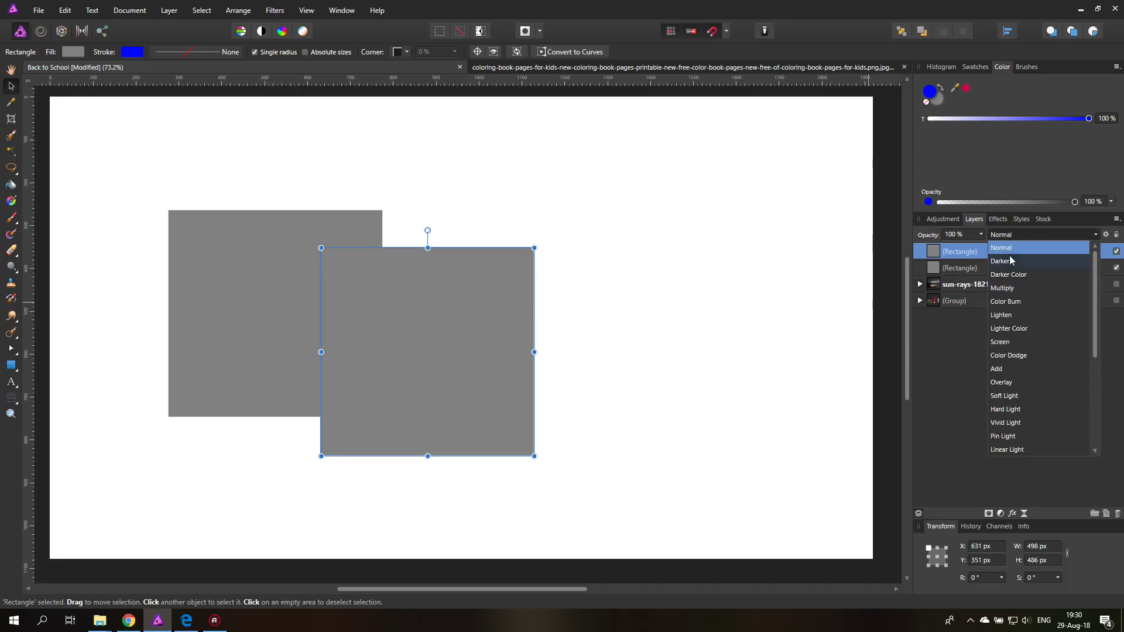
{"action": "left_click", "coordinate": [1001, 235]}
{"action": "left_click_drag", "start_coordinate": [424, 302], "coordinate": [524, 297]}
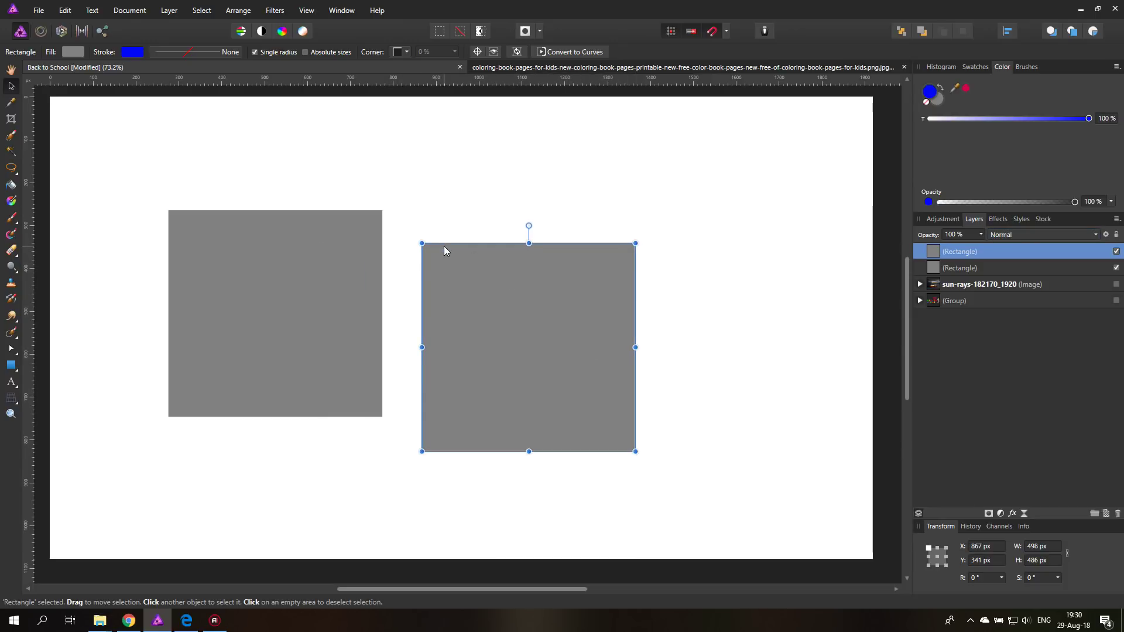
{"action": "left_click_drag", "start_coordinate": [560, 295], "coordinate": [462, 298]}
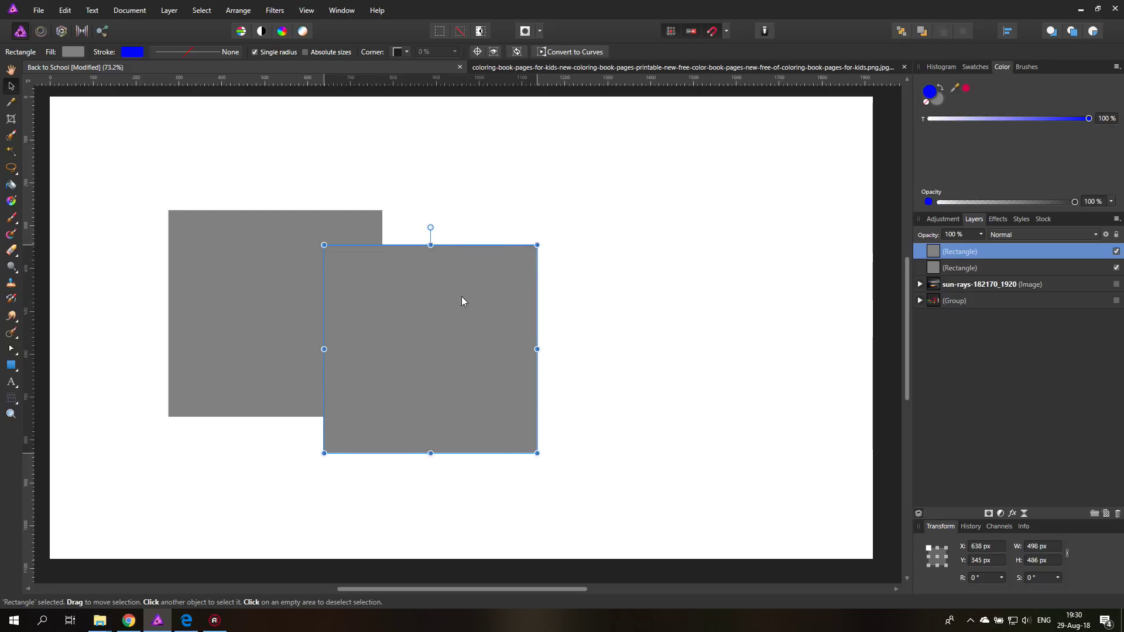
{"action": "key", "text": "ctrl+z"}
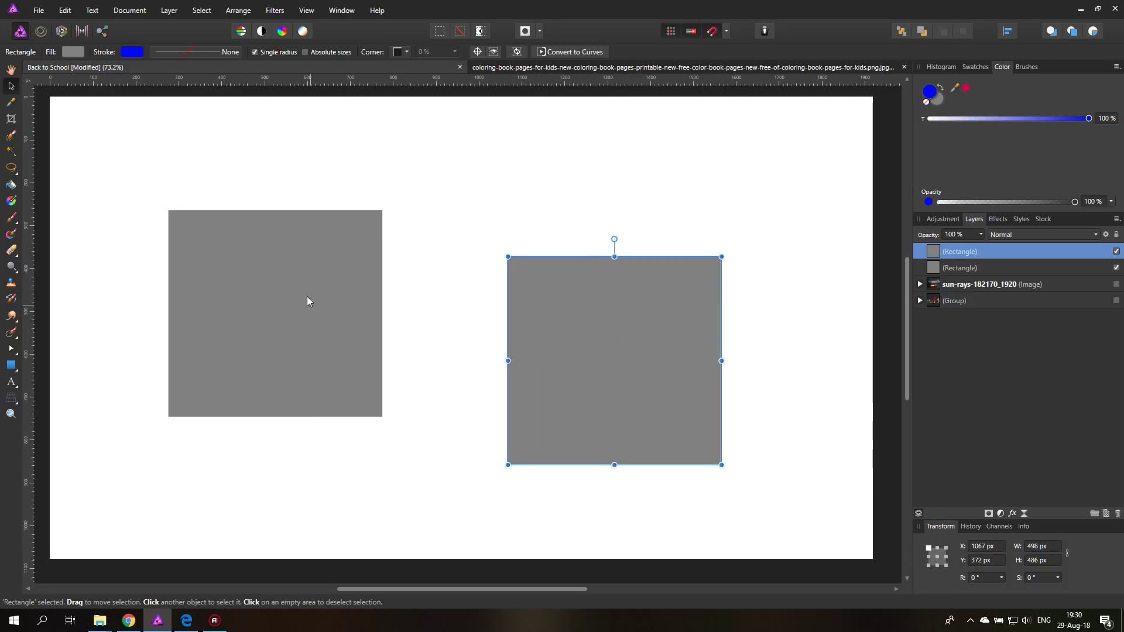
- Place the right gray rectangle over the left one's lower right part and set its blend mode to Multiply
{"action": "left_click_drag", "start_coordinate": [612, 348], "coordinate": [399, 362]}
{"action": "left_click", "coordinate": [1013, 234]}
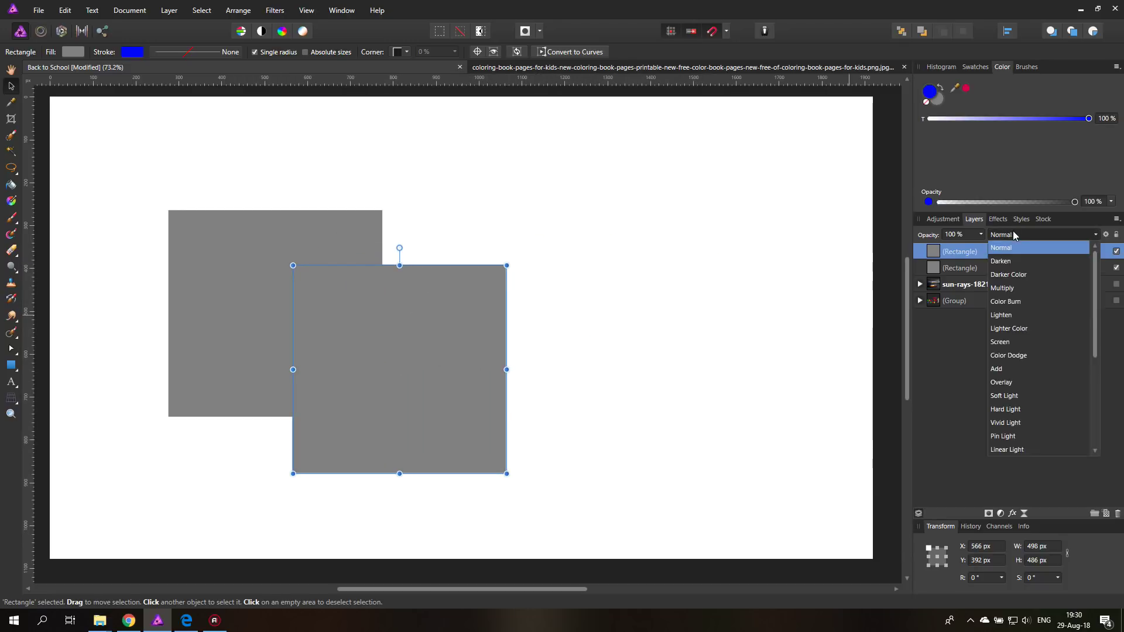
{"action": "left_click", "coordinate": [1001, 288]}
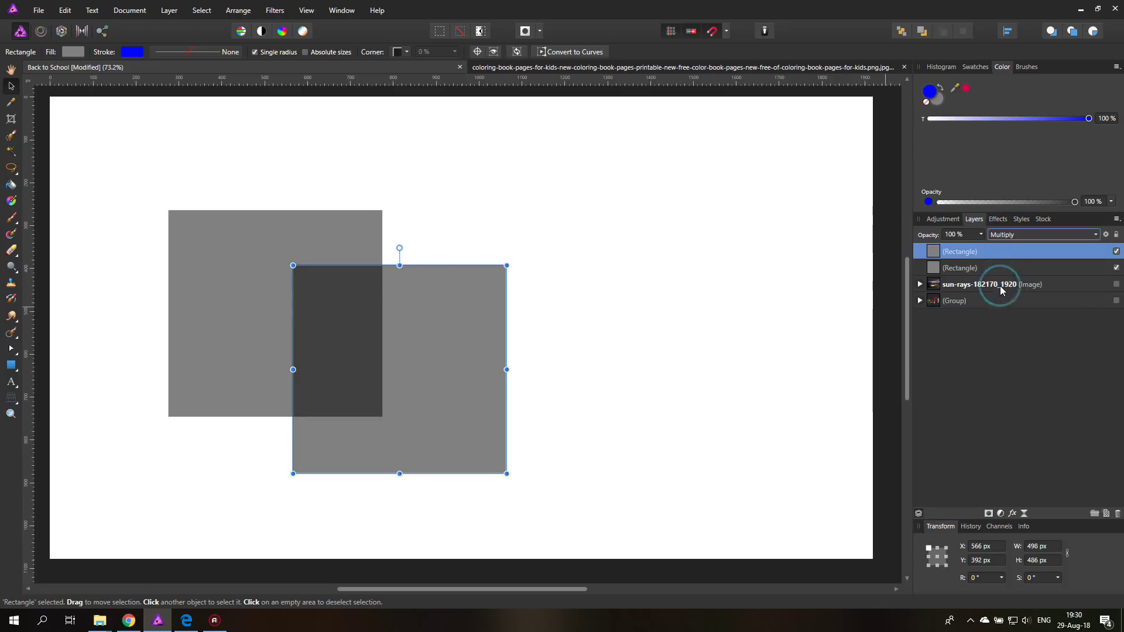
{"action": "left_click_drag", "start_coordinate": [422, 324], "coordinate": [432, 321]}
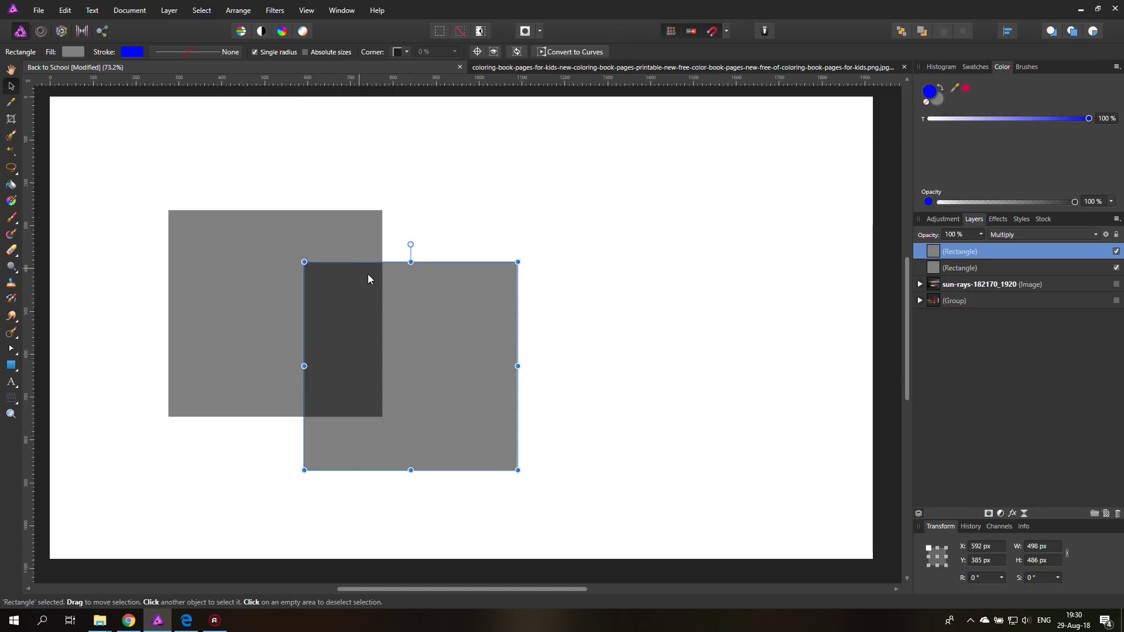
- Move the Multiply rectangle clear of the left one and fill it yellow-green, about RGB 205, 255, 44
{"action": "left_click_drag", "start_coordinate": [440, 319], "coordinate": [560, 285]}
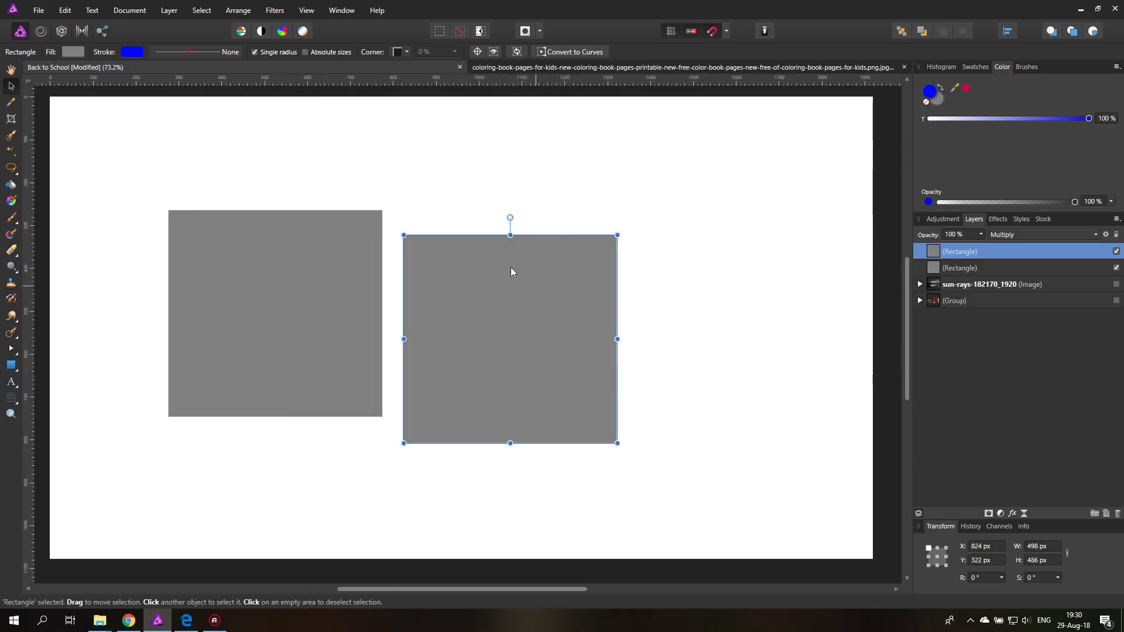
{"action": "left_click", "coordinate": [75, 52]}
{"action": "left_click", "coordinate": [47, 93]}
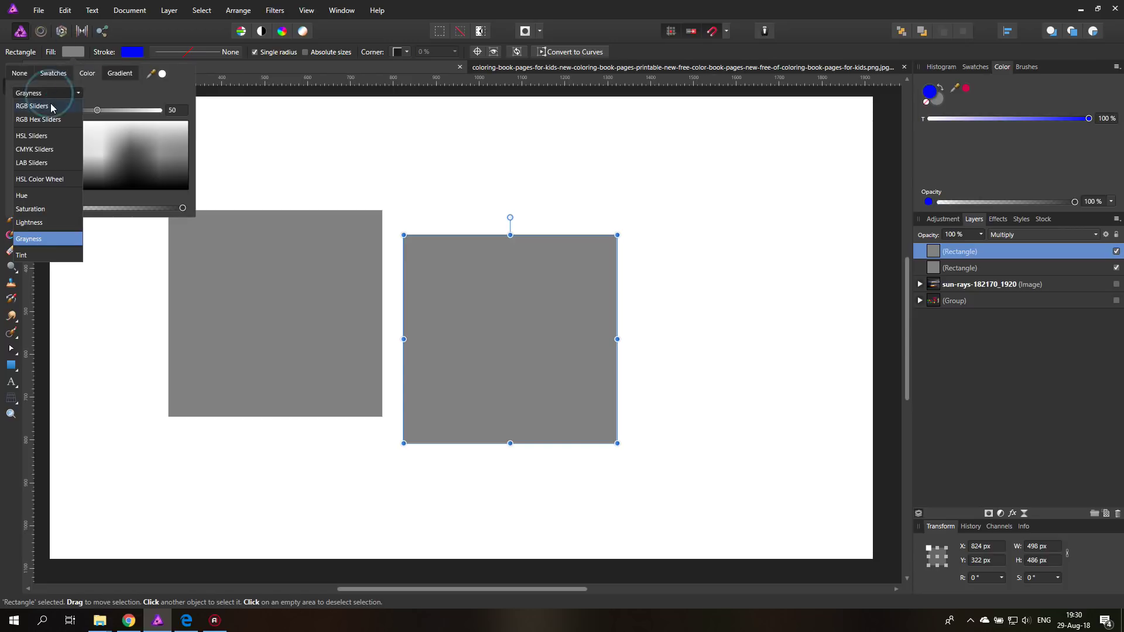
{"action": "left_click", "coordinate": [30, 93]}
{"action": "left_click", "coordinate": [51, 166]}
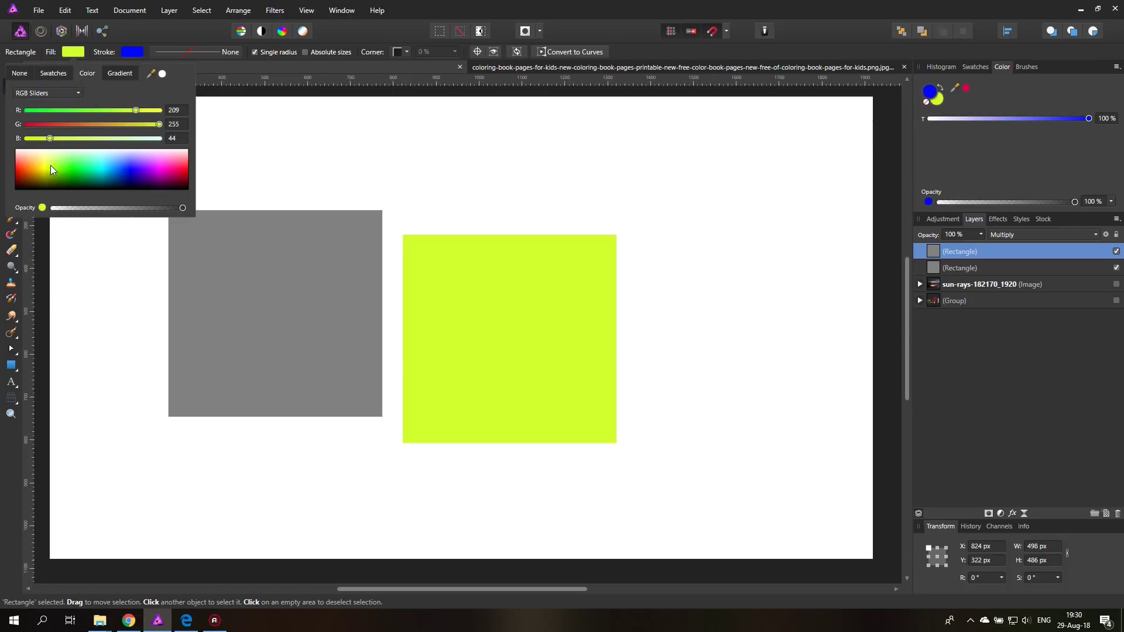
- Fill the left gray rectangle with bright green, RGB 36, 255, 87
{"action": "left_click", "coordinate": [204, 252]}
{"action": "left_click", "coordinate": [71, 51]}
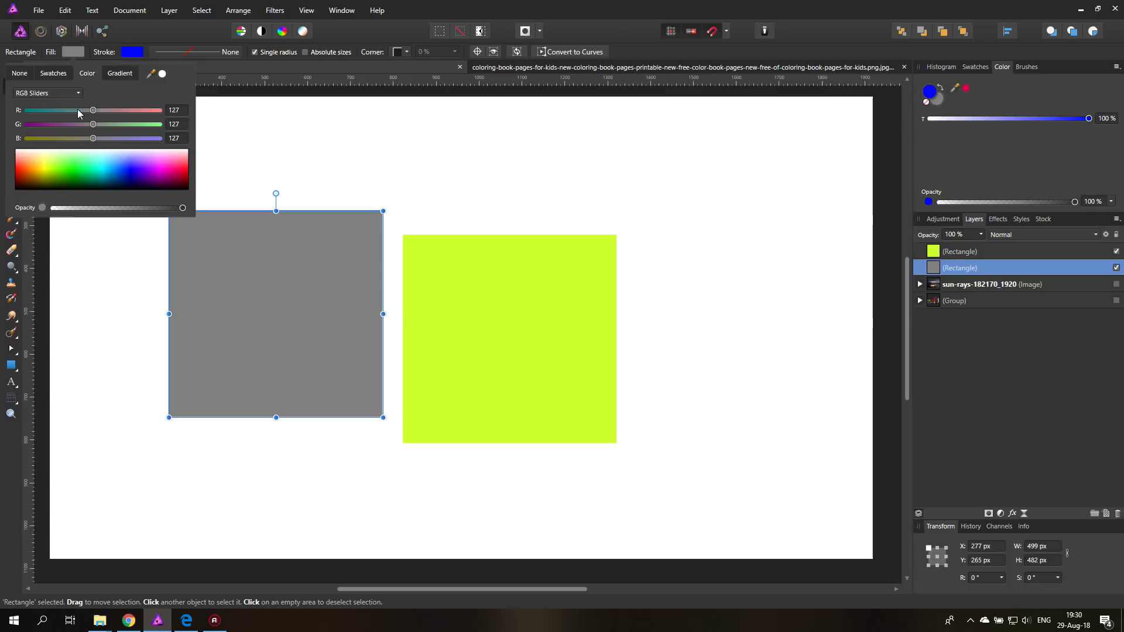
{"action": "left_click", "coordinate": [79, 166]}
- Fill the yellow-green rectangle with magenta and move it over the green rectangle's upper right part
{"action": "left_click", "coordinate": [507, 312]}
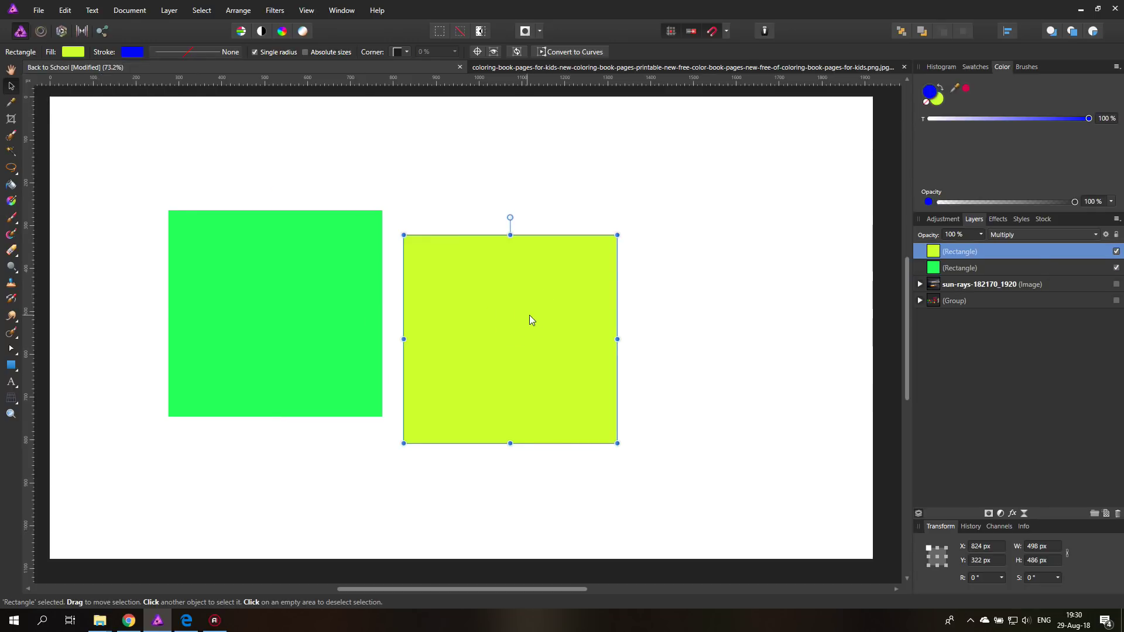
{"action": "mouse_move", "coordinate": [552, 299]}
{"action": "left_mouse_down"}
{"action": "mouse_move", "coordinate": [485, 302]}
{"action": "mouse_move", "coordinate": [559, 303]}
{"action": "left_mouse_up"}
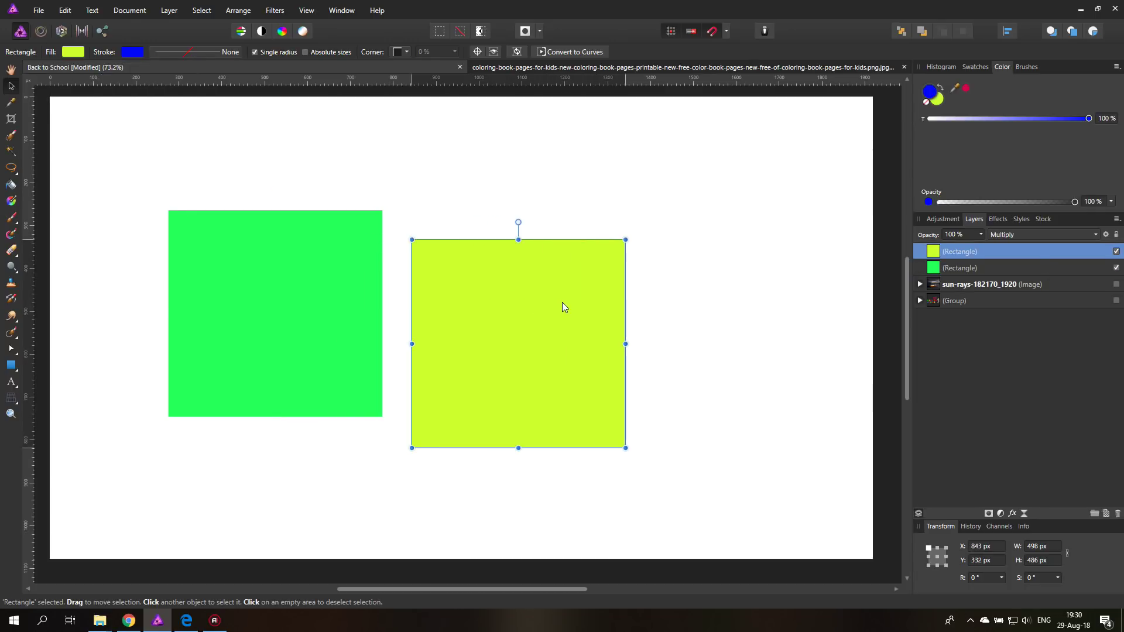
{"action": "left_click", "coordinate": [72, 51]}
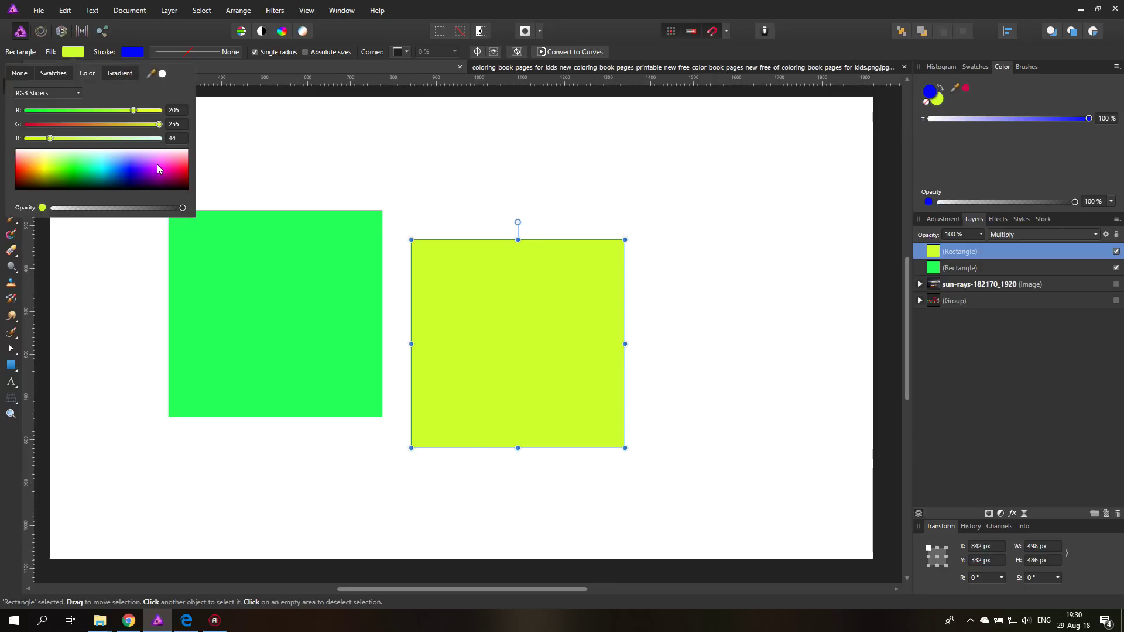
{"action": "left_click", "coordinate": [156, 168]}
{"action": "left_click_drag", "start_coordinate": [580, 366], "coordinate": [492, 389]}
{"action": "left_click_drag", "start_coordinate": [464, 347], "coordinate": [486, 253]}
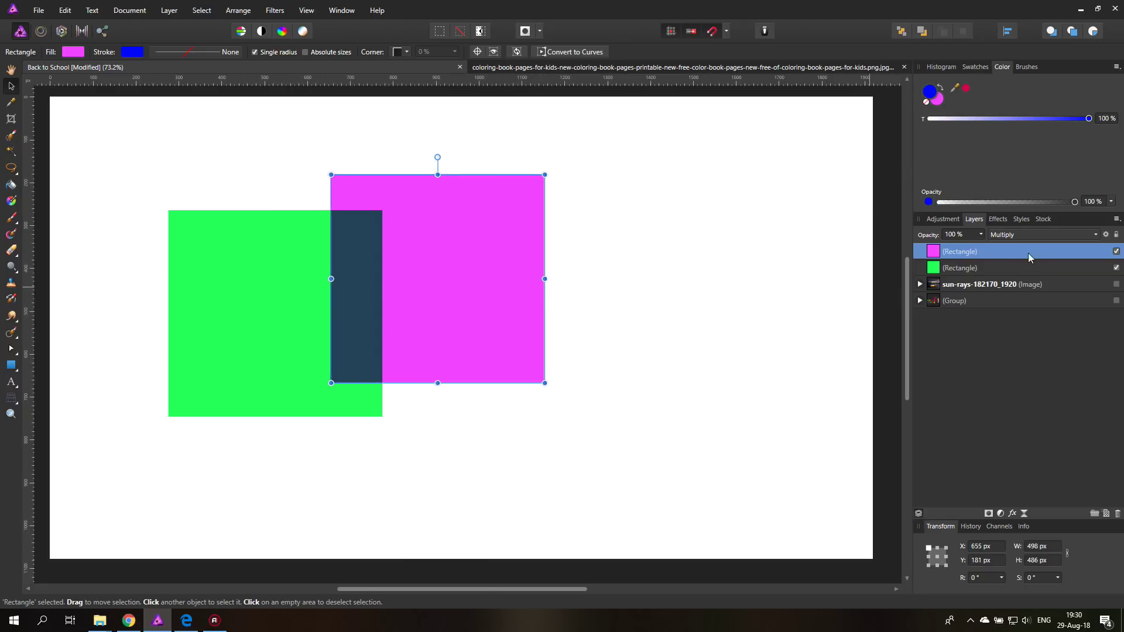
- Preview blend modes on the magenta rectangle, set it to Add, and move it clear beside the green one
{"action": "left_click", "coordinate": [1018, 234]}
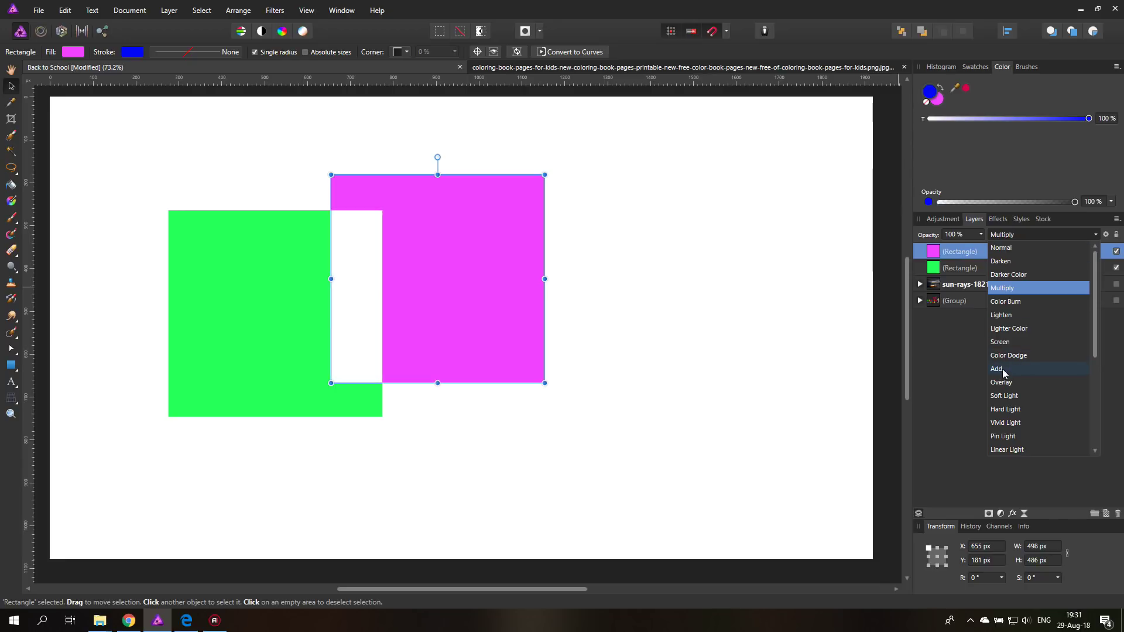
{"action": "scroll", "coordinate": [1018, 386], "scroll_direction": "down", "scroll_amount": 3}
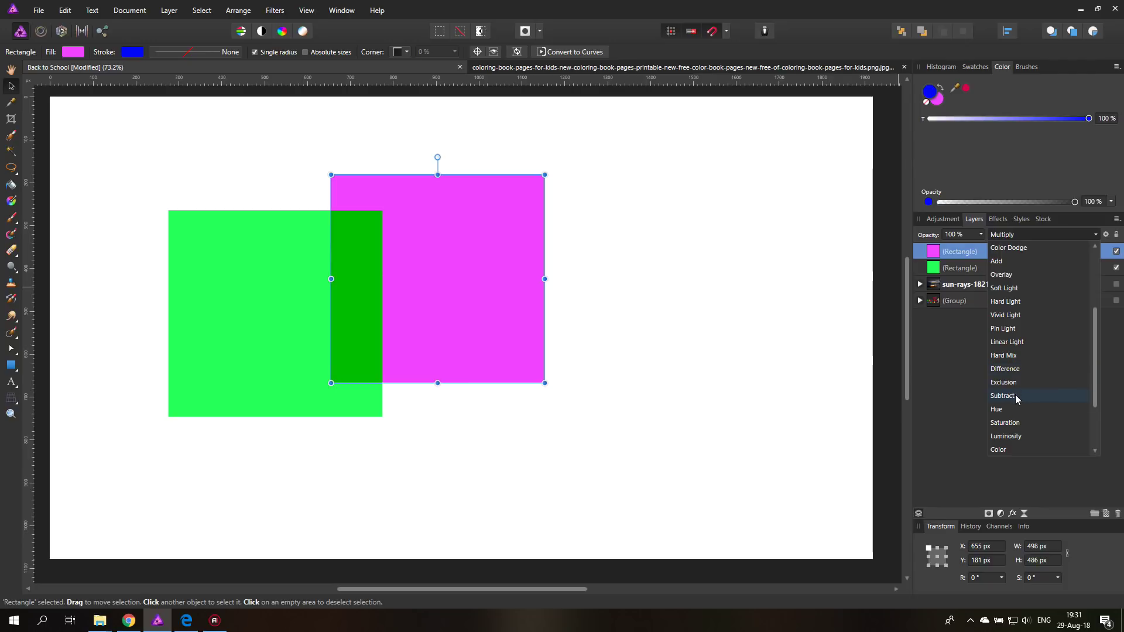
{"action": "scroll", "coordinate": [1016, 400], "scroll_direction": "up", "scroll_amount": 3}
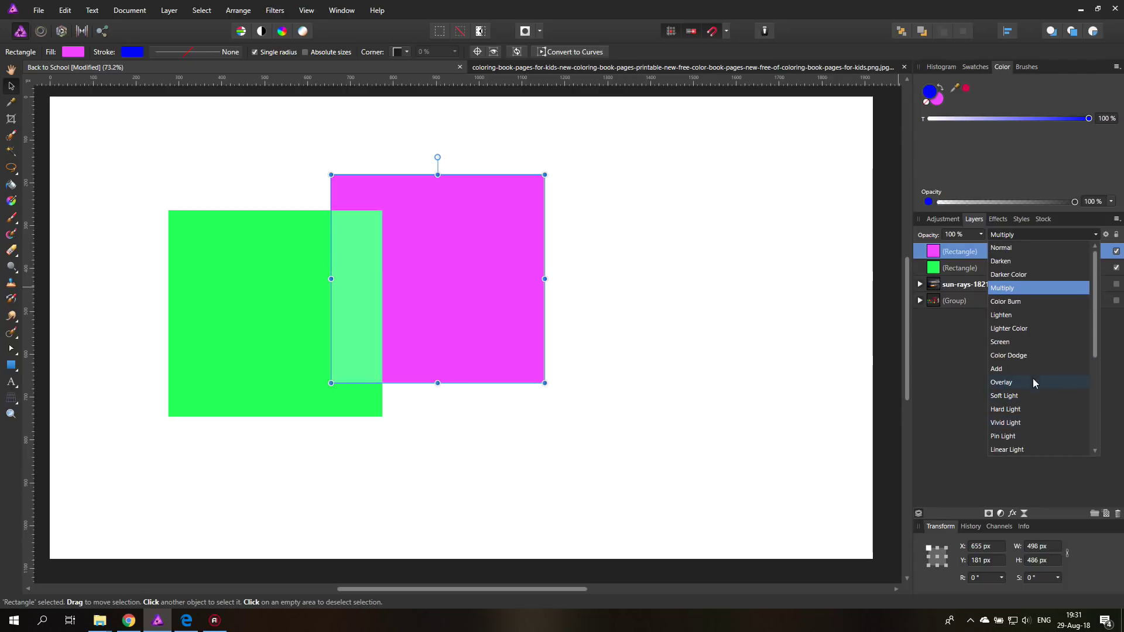
{"action": "left_click", "coordinate": [1004, 370]}
{"action": "left_click_drag", "start_coordinate": [487, 308], "coordinate": [548, 343]}
- Fill the green rectangle with gray using the Grayness color mode at 50
{"action": "left_click", "coordinate": [351, 313]}
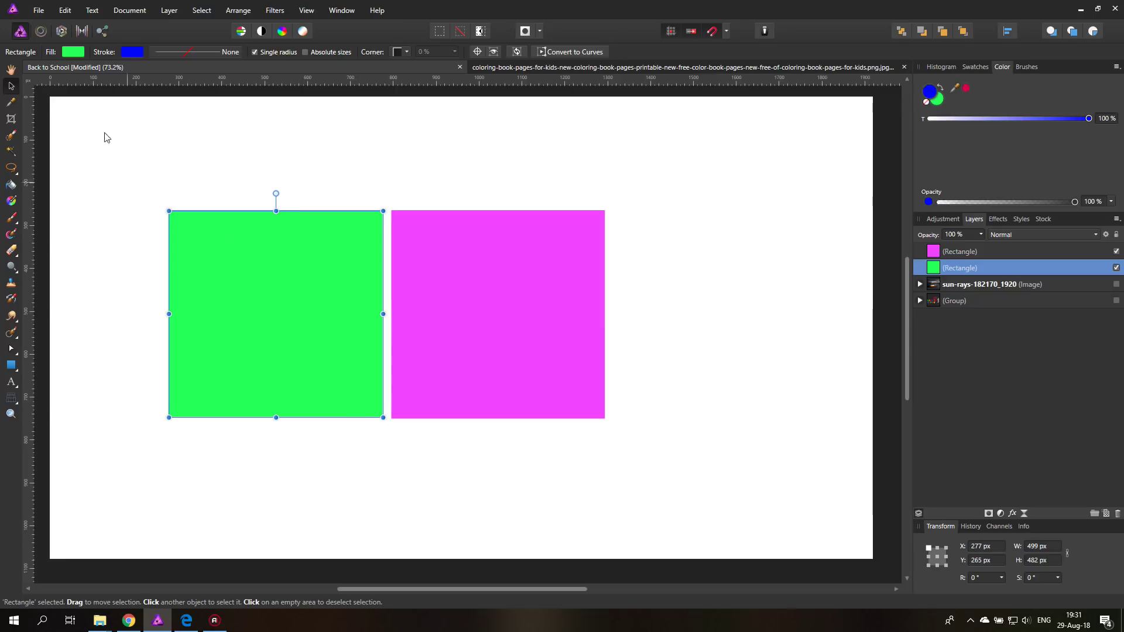
{"action": "left_click", "coordinate": [73, 51]}
{"action": "left_click", "coordinate": [56, 94]}
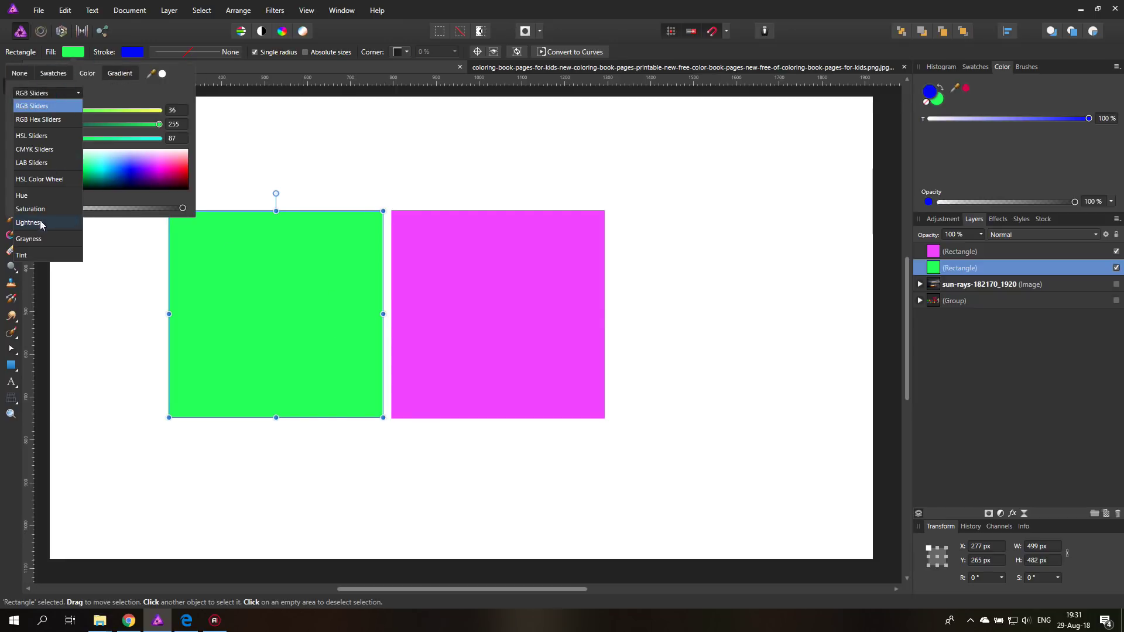
{"action": "left_click", "coordinate": [37, 239]}
{"action": "left_click", "coordinate": [173, 110]}
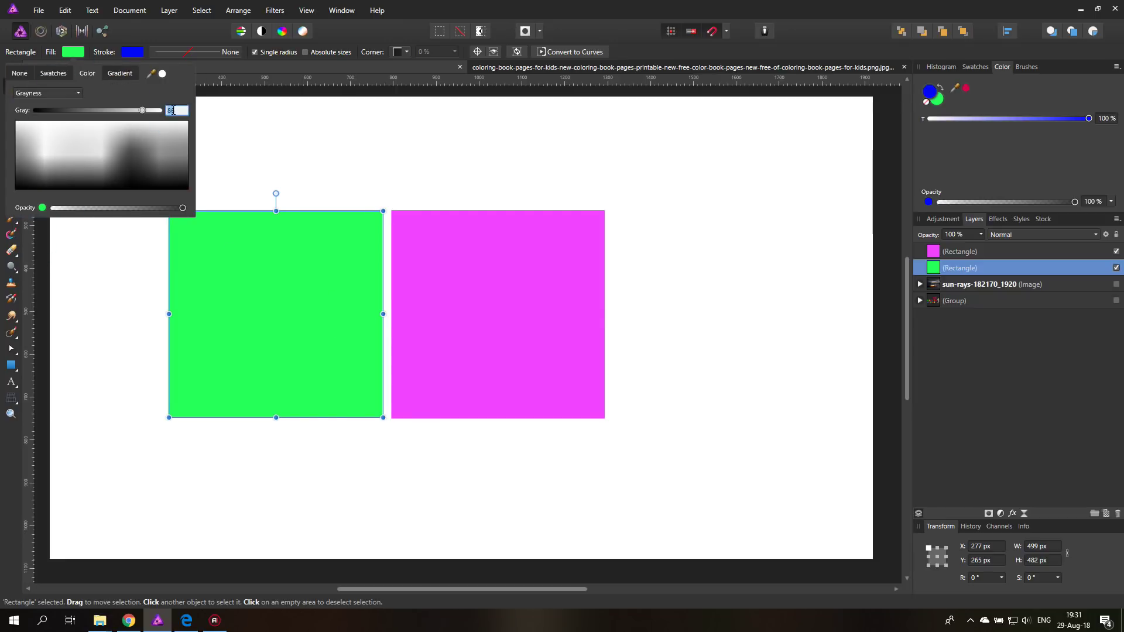
{"action": "type", "text": "50"}
{"action": "key", "text": "Return"}
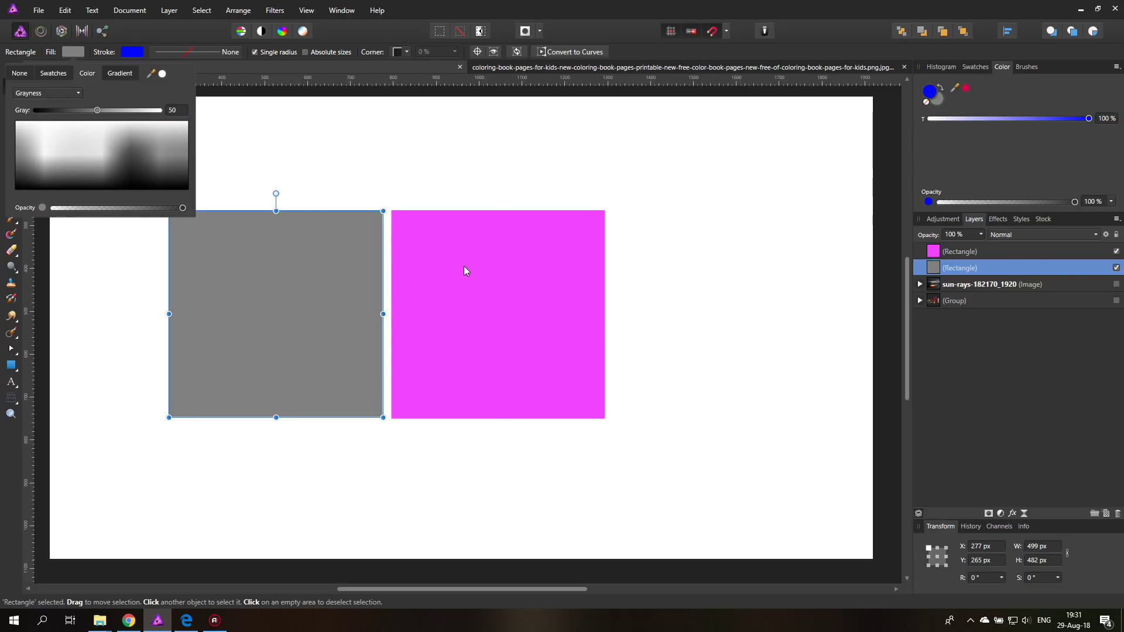
- Set the magenta rectangle's fill to 50 gray and move it over the left rectangle's upper right part
{"action": "left_click", "coordinate": [464, 266]}
{"action": "left_click", "coordinate": [70, 54]}
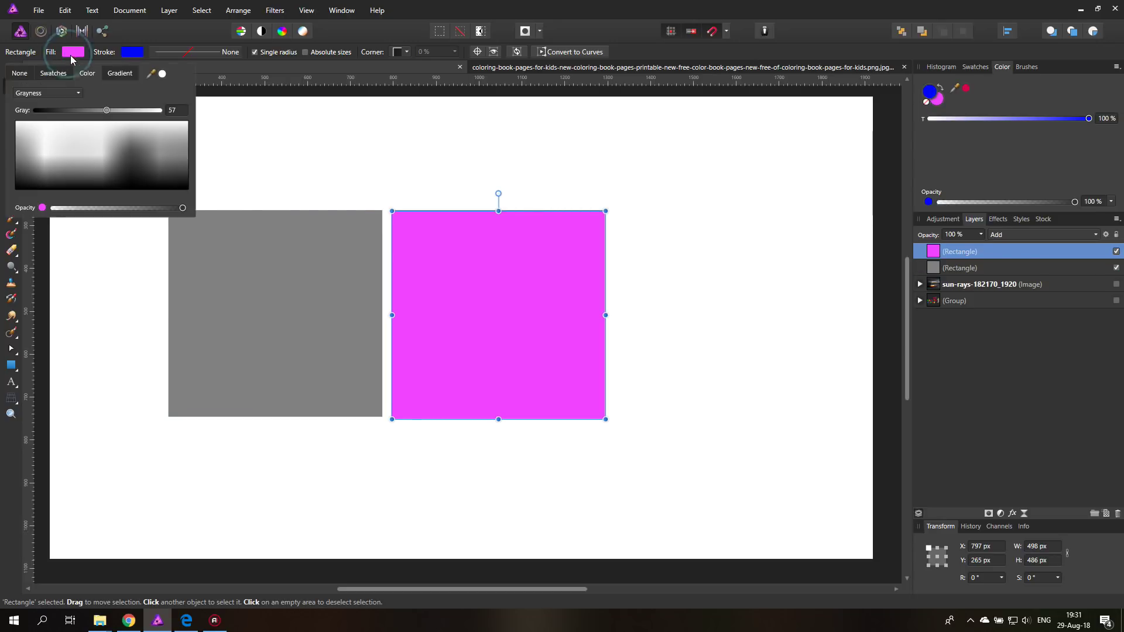
{"action": "left_click", "coordinate": [172, 110]}
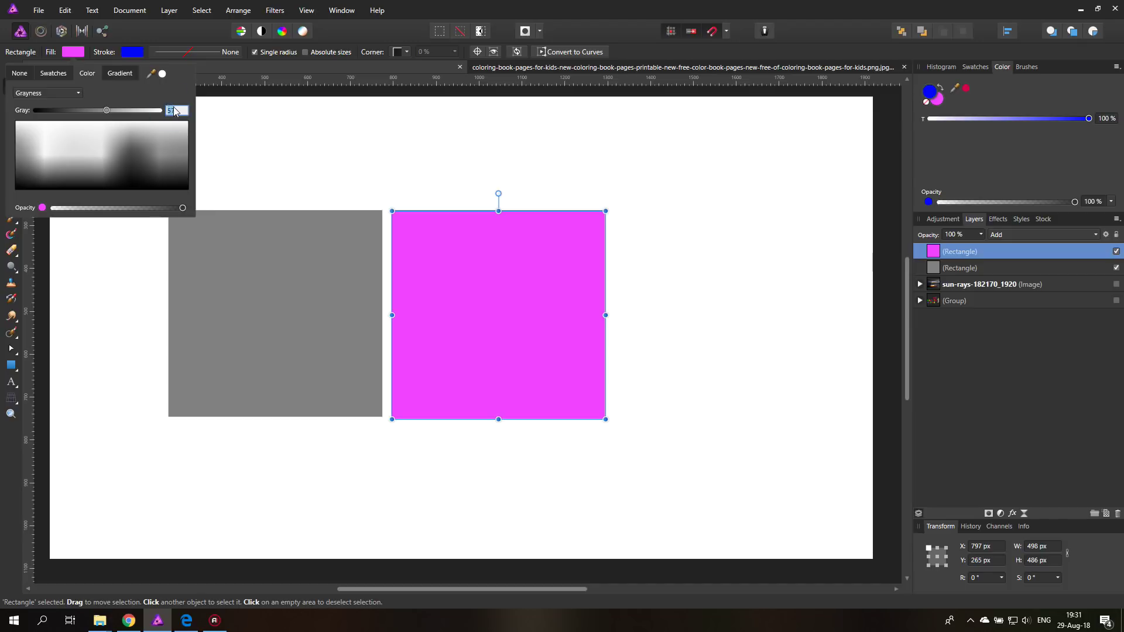
{"action": "type", "text": "50"}
{"action": "key", "text": "Return"}
{"action": "left_click_drag", "start_coordinate": [449, 291], "coordinate": [393, 226]}
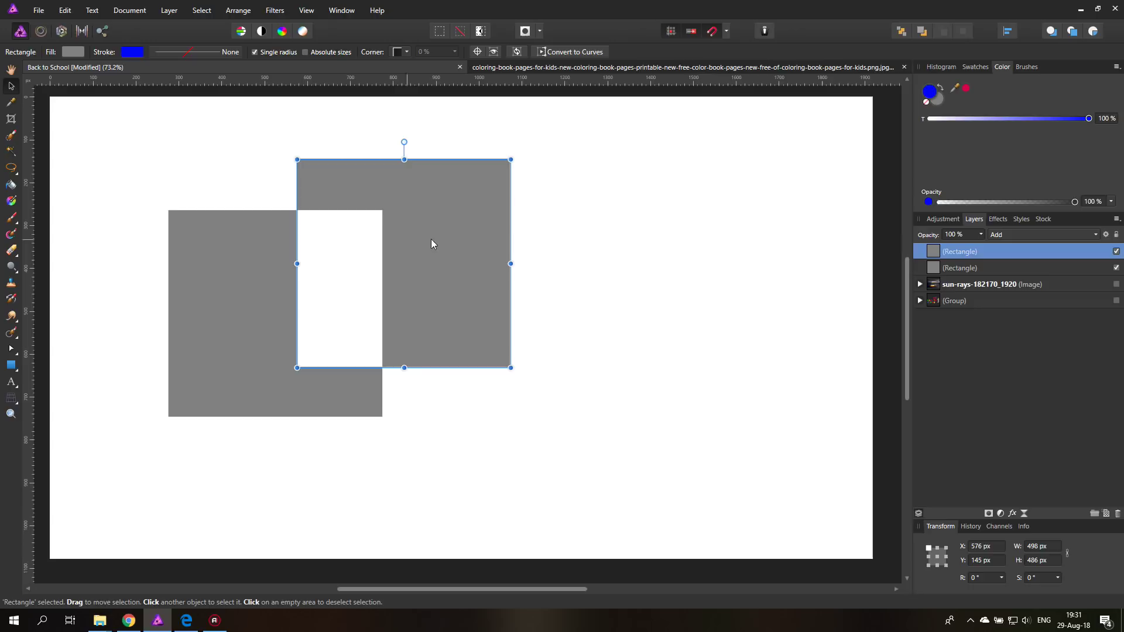
- Vary the Add rectangle's gray fill to 0 and 100, then return it to 51
{"action": "left_click", "coordinate": [73, 52]}
{"action": "left_click_drag", "start_coordinate": [97, 110], "coordinate": [150, 110]}
{"action": "left_click_drag", "start_coordinate": [64, 116], "coordinate": [30, 117]}
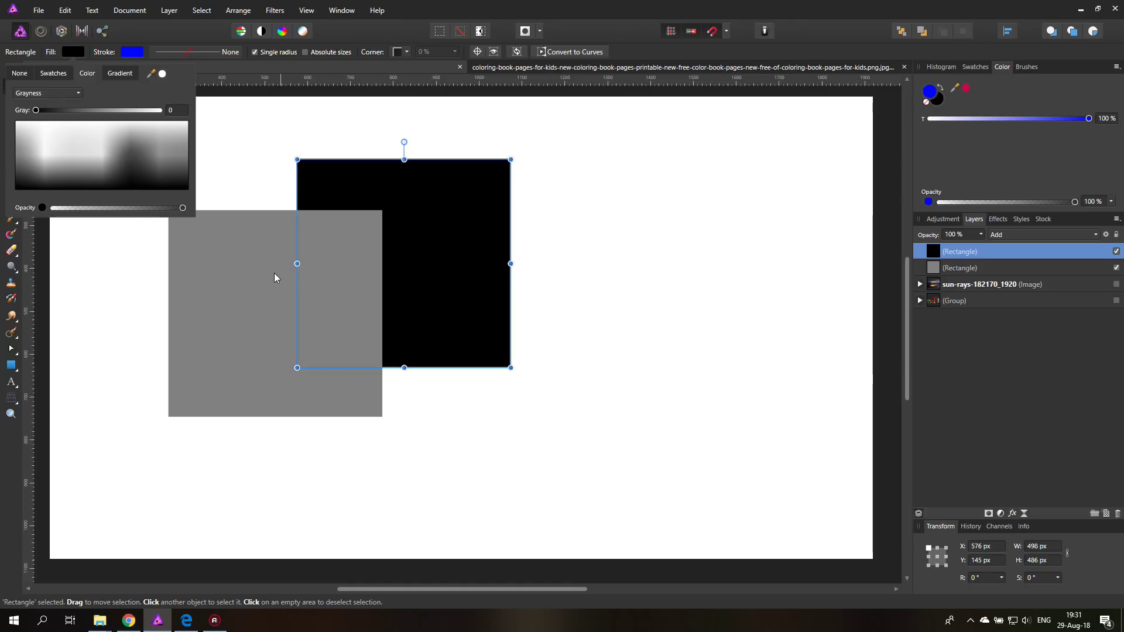
{"action": "left_click_drag", "start_coordinate": [36, 110], "coordinate": [193, 127]}
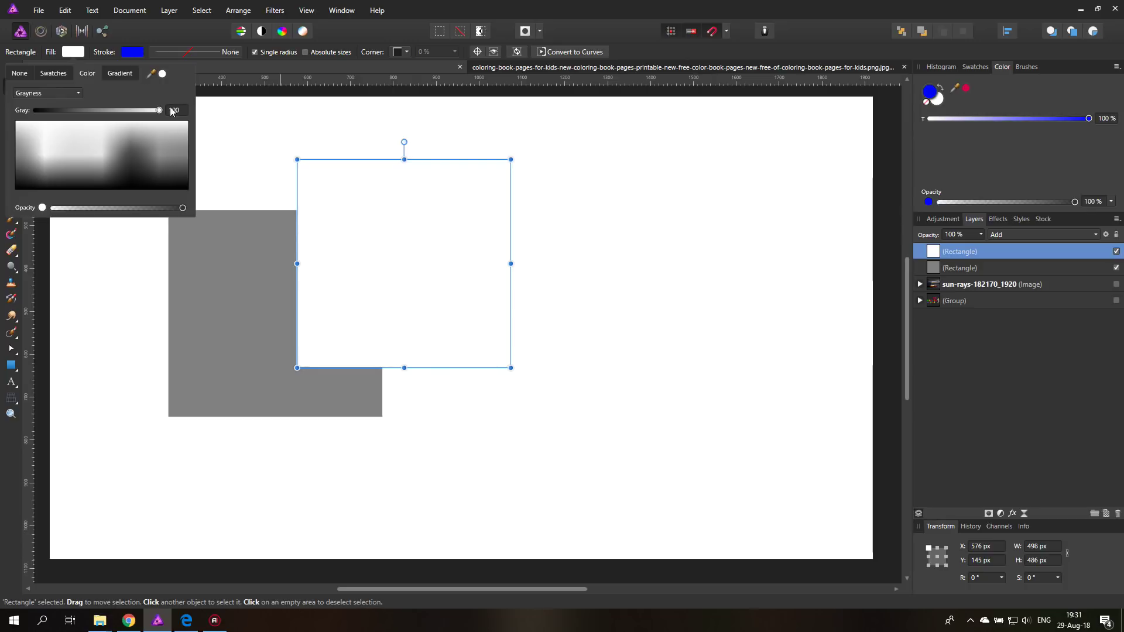
{"action": "left_click_drag", "start_coordinate": [162, 110], "coordinate": [99, 115]}
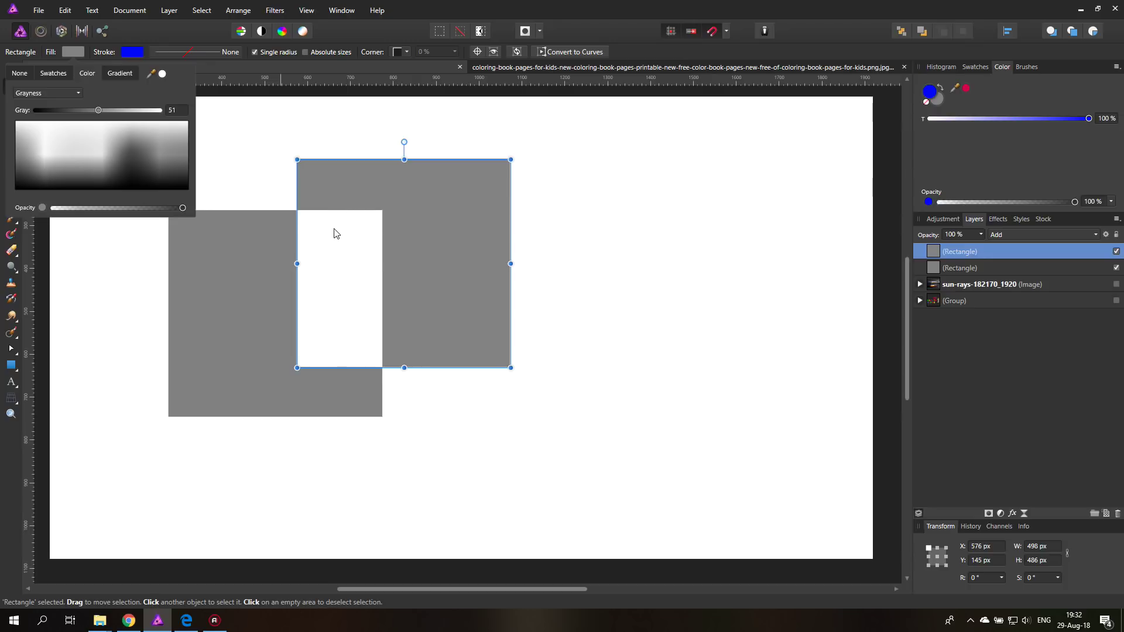
- Set the Add rectangle's gray to 48 and try different overlaps, ending over the other rectangle's upper right part
{"action": "mouse_move", "coordinate": [403, 207]}
{"action": "left_mouse_down"}
{"action": "mouse_move", "coordinate": [352, 186]}
{"action": "mouse_move", "coordinate": [335, 298]}
{"action": "mouse_move", "coordinate": [403, 206]}
{"action": "left_mouse_up"}
{"action": "left_click", "coordinate": [72, 52]}
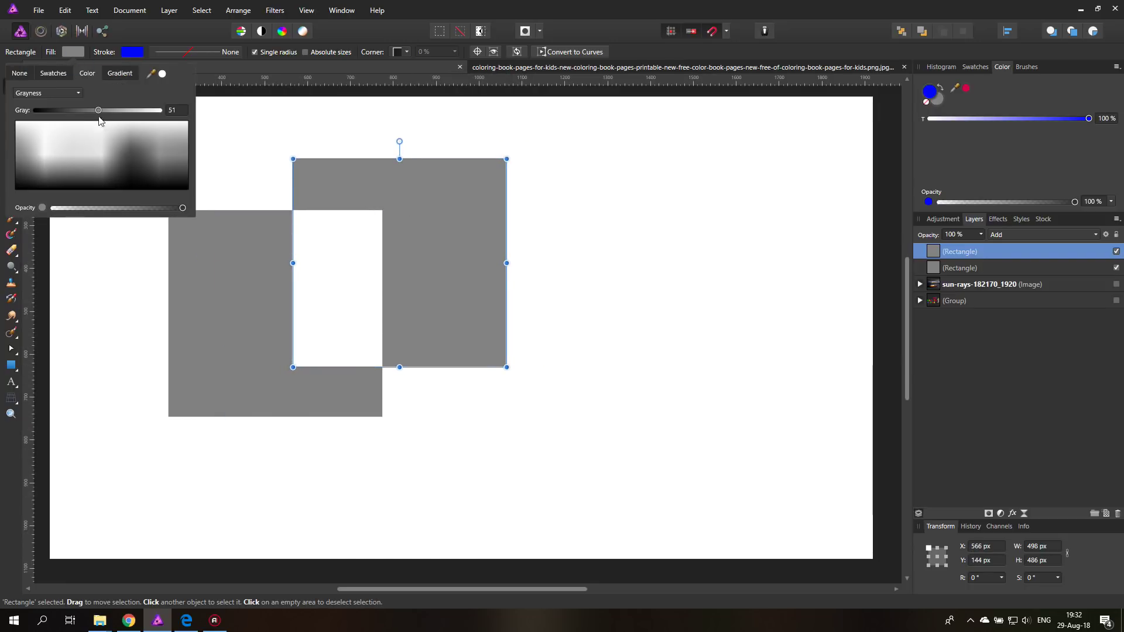
{"action": "mouse_move", "coordinate": [98, 110]}
{"action": "left_mouse_down"}
{"action": "mouse_move", "coordinate": [84, 109]}
{"action": "mouse_move", "coordinate": [95, 110]}
{"action": "left_mouse_up"}
{"action": "left_click_drag", "start_coordinate": [382, 192], "coordinate": [369, 298]}
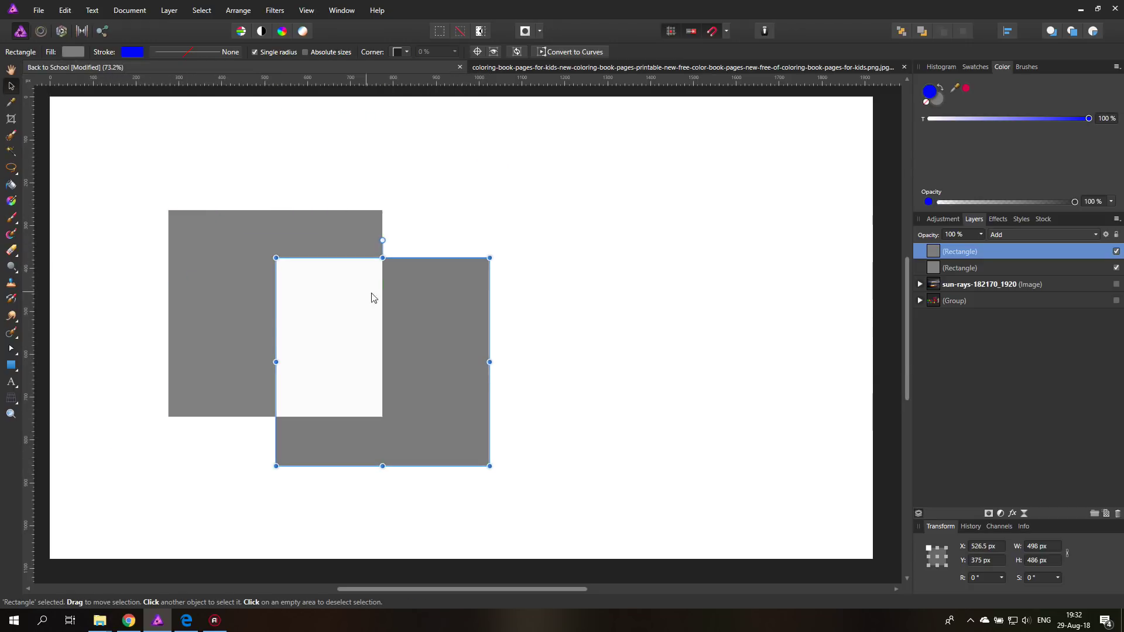
{"action": "left_click_drag", "start_coordinate": [433, 325], "coordinate": [393, 254]}
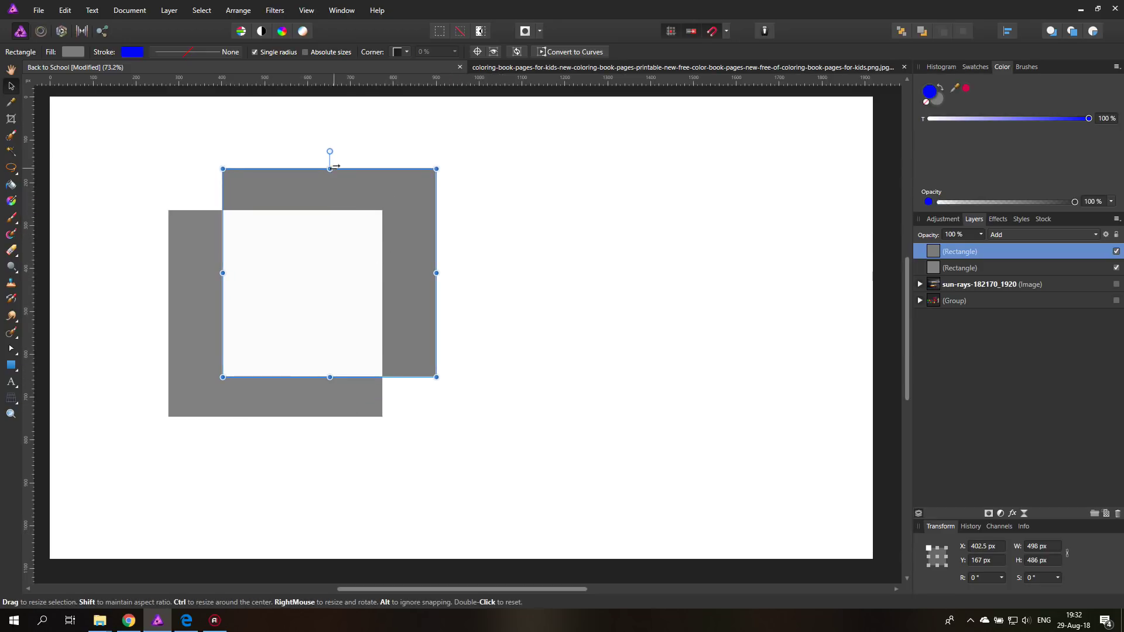
{"action": "left_click_drag", "start_coordinate": [378, 192], "coordinate": [403, 187]}
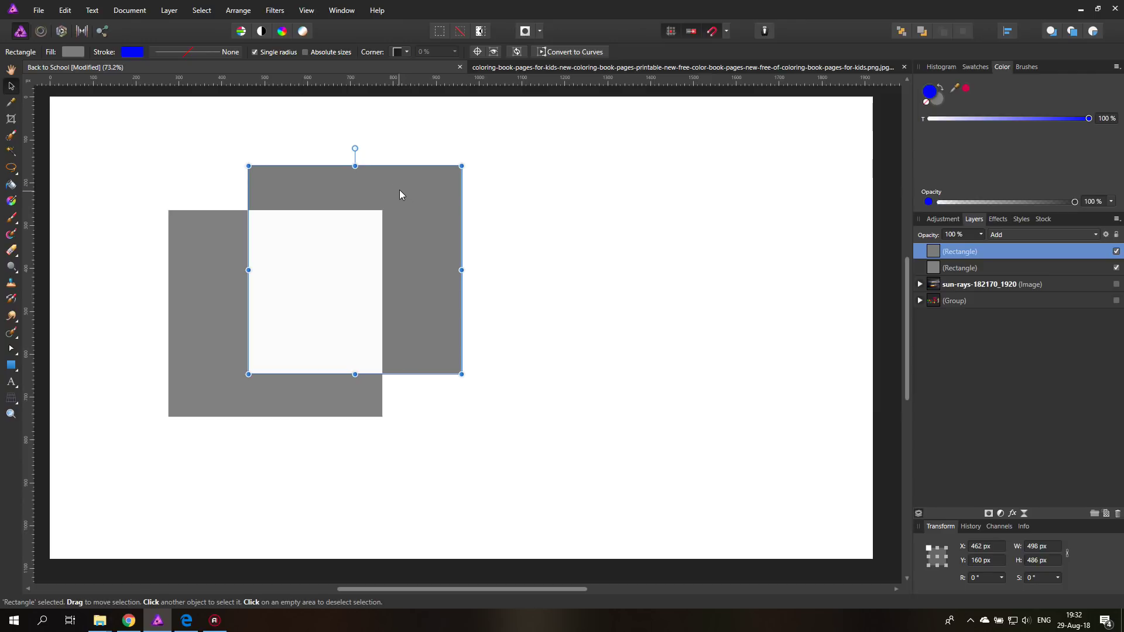
- Nudge the Add rectangle slightly downward and darken its fill to a dark gray
{"action": "mouse_move", "coordinate": [426, 235]}
{"action": "left_mouse_down"}
{"action": "mouse_move", "coordinate": [468, 232]}
{"action": "mouse_move", "coordinate": [372, 303]}
{"action": "mouse_move", "coordinate": [464, 358]}
{"action": "mouse_move", "coordinate": [446, 219]}
{"action": "mouse_move", "coordinate": [428, 244]}
{"action": "left_mouse_up"}
{"action": "left_click", "coordinate": [74, 52]}
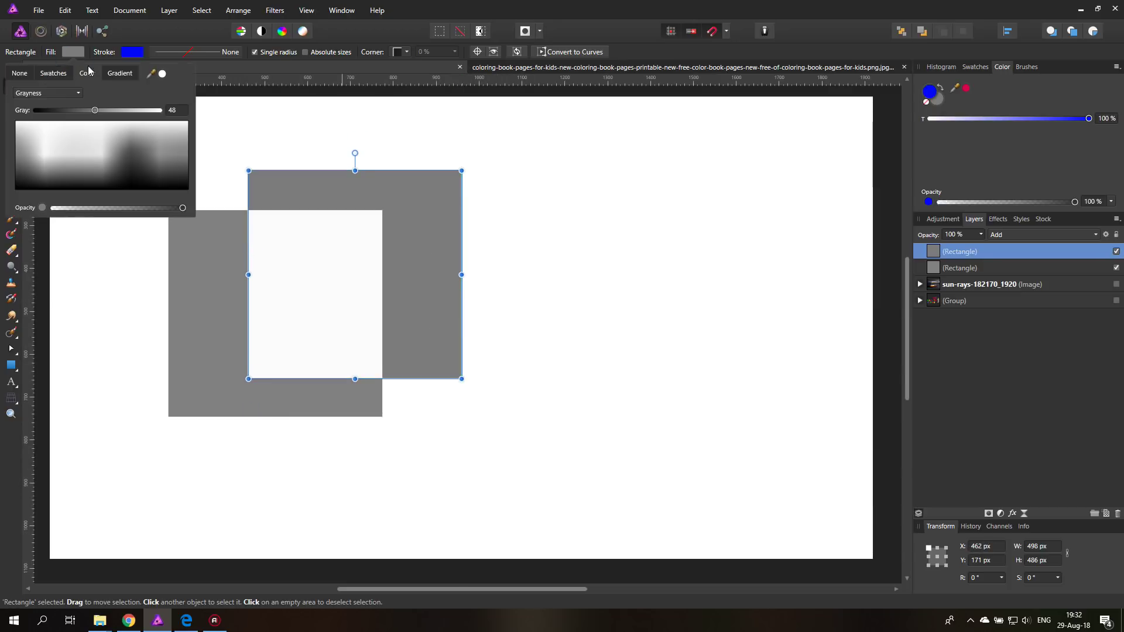
{"action": "left_click_drag", "start_coordinate": [93, 110], "coordinate": [76, 112]}
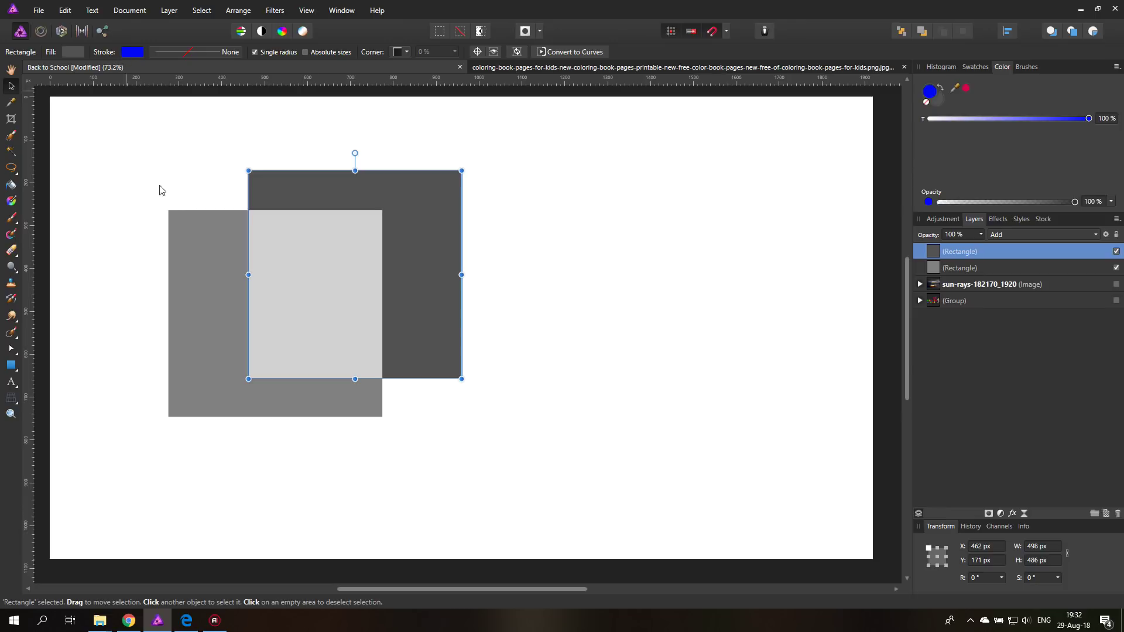
- Delete both gray rectangle layers, show the sun-rays image layer, and clear the selection
{"action": "left_click", "coordinate": [1006, 278], "text": "shift"}
{"action": "left_click", "coordinate": [989, 268]}
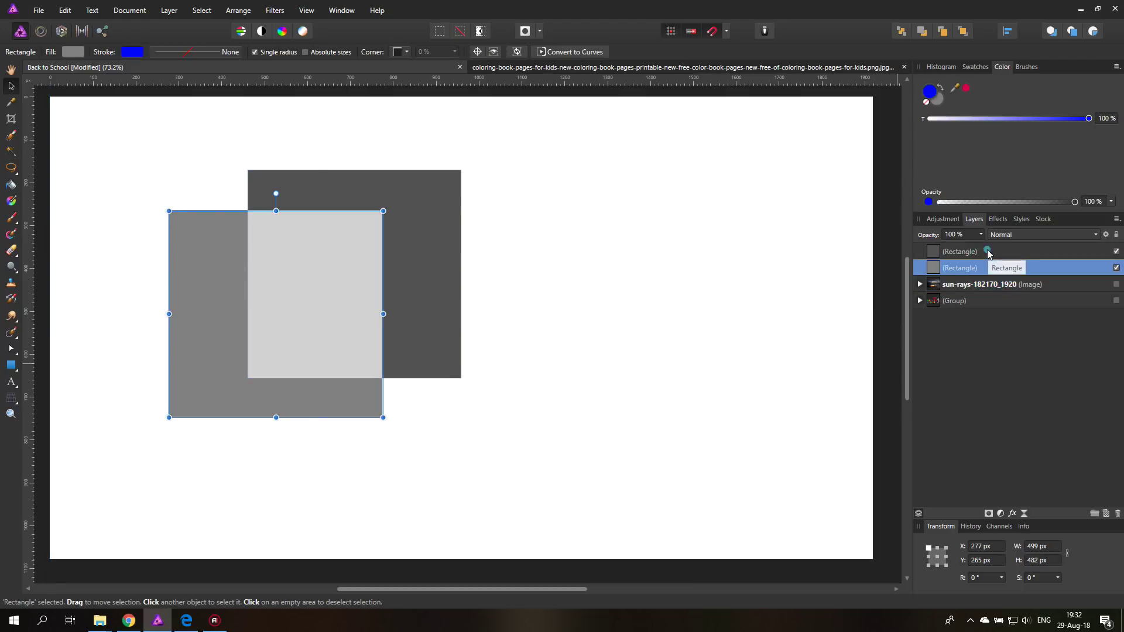
{"action": "left_click", "coordinate": [988, 251], "text": "shift"}
{"action": "left_click_drag", "start_coordinate": [980, 250], "coordinate": [989, 284]}
{"action": "left_click", "coordinate": [1116, 251]}
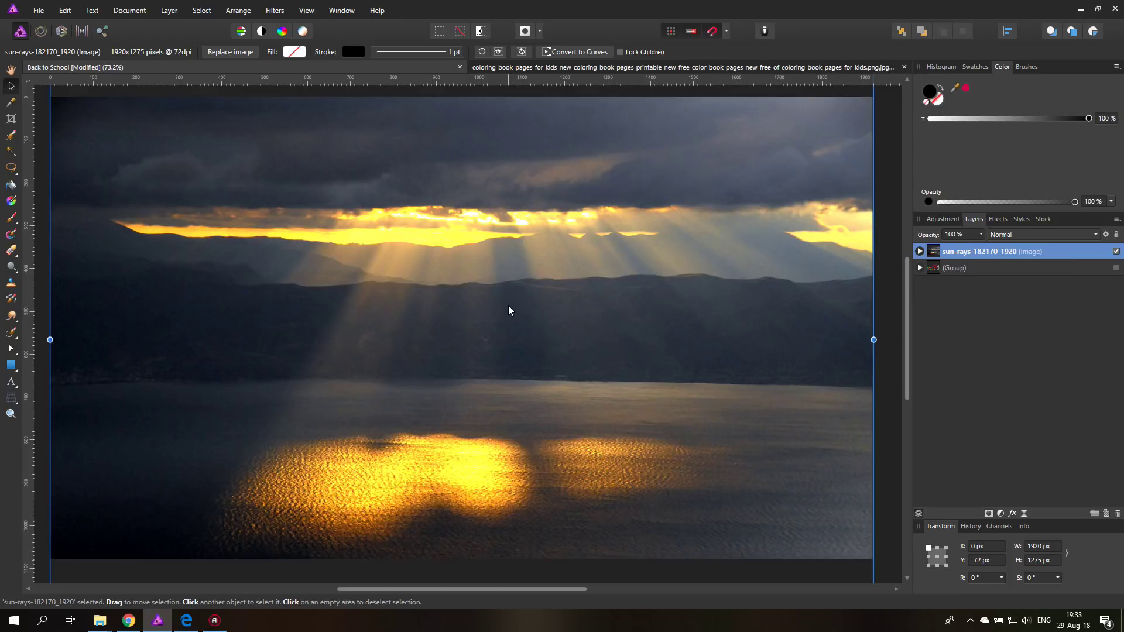
{"action": "left_click", "coordinate": [883, 372]}
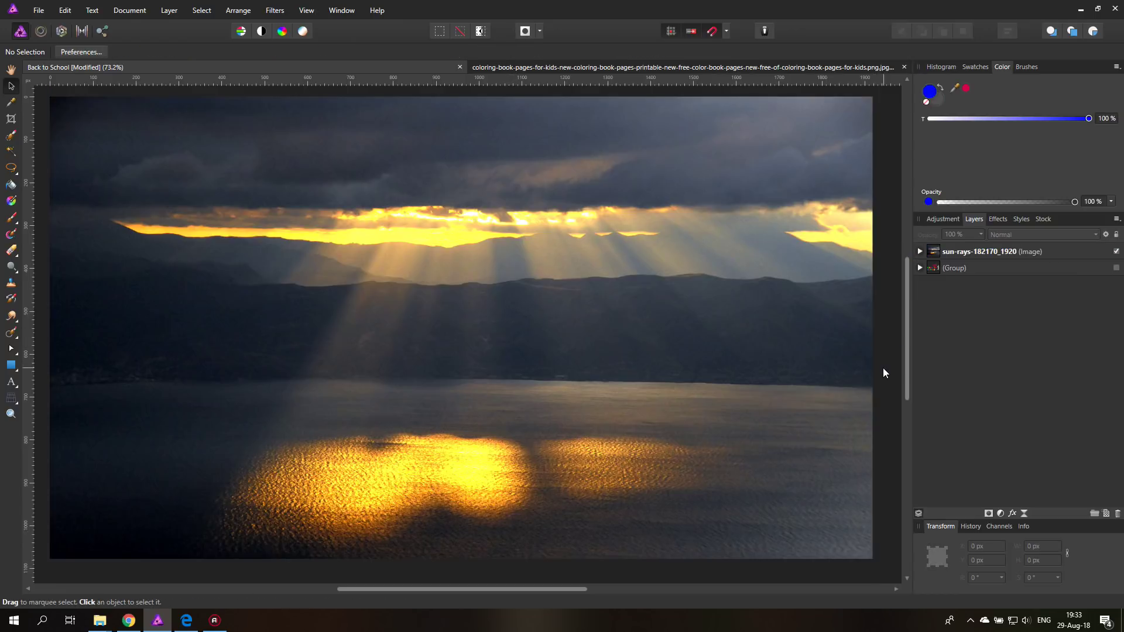
- Switch to the Edge browser to view the Wikipedia article on crepuscular rays, then return to Affinity Photo
{"action": "left_click", "coordinate": [187, 620]}
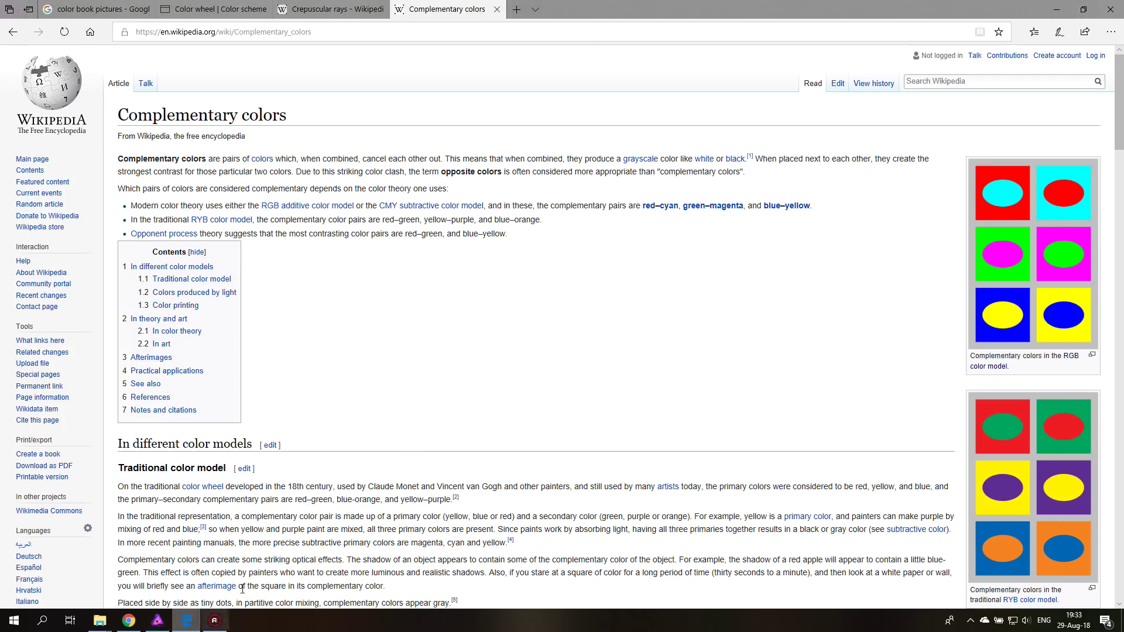
{"action": "left_click", "coordinate": [328, 11]}
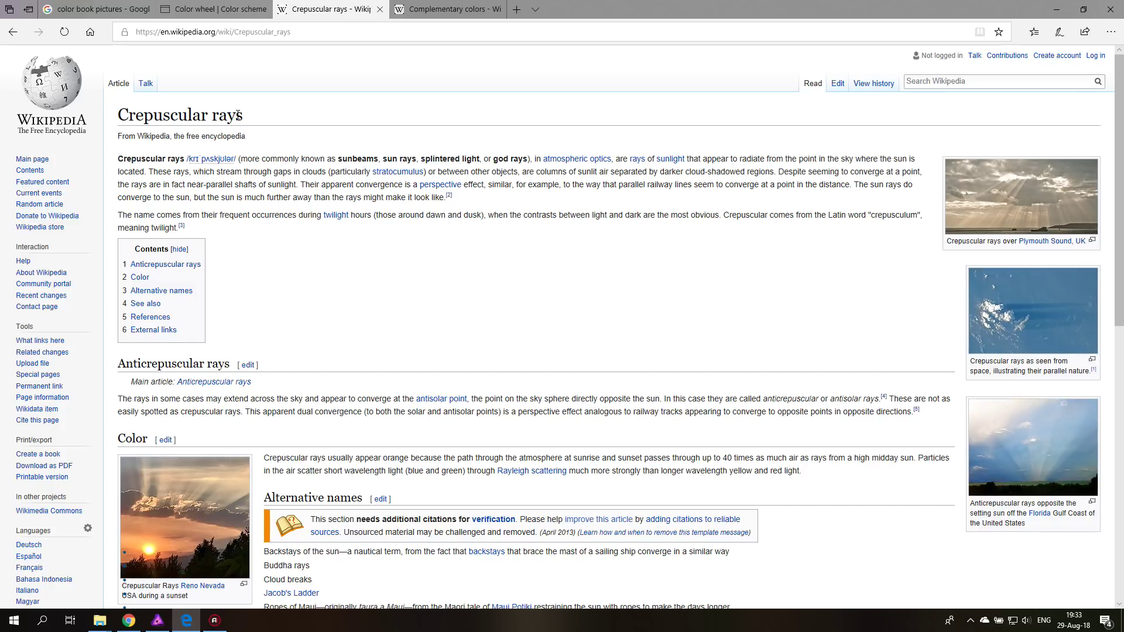
{"action": "left_click", "coordinate": [156, 623]}
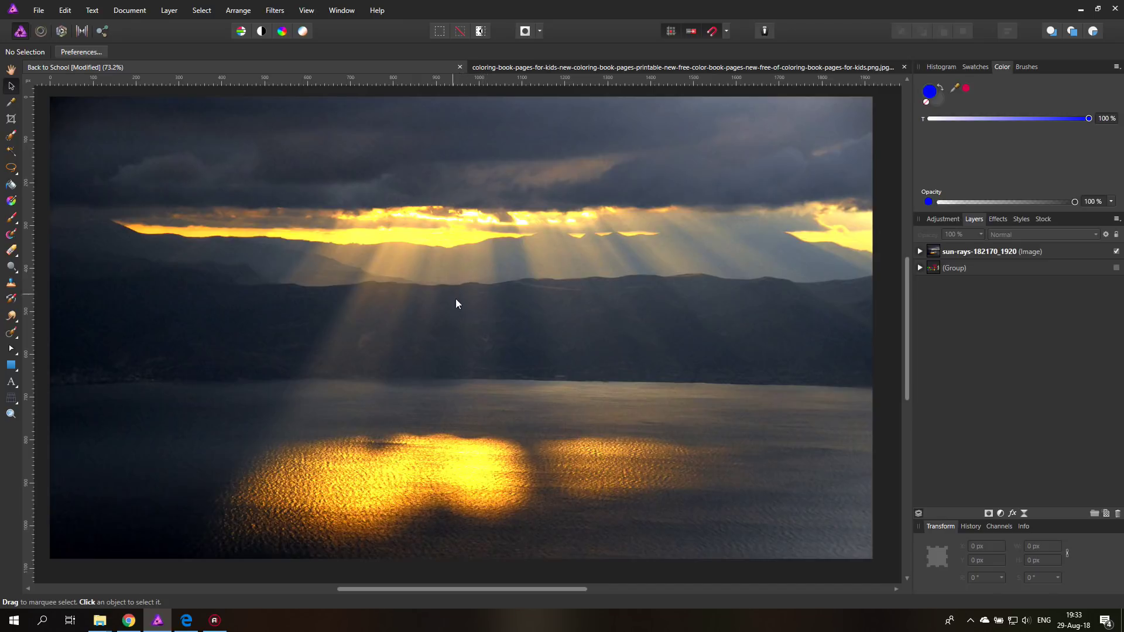
- Hide the sun-rays image and draw a dark gray rectangle about 423 × 480 px in the canvas's lower middle
{"action": "left_click", "coordinate": [1116, 252]}
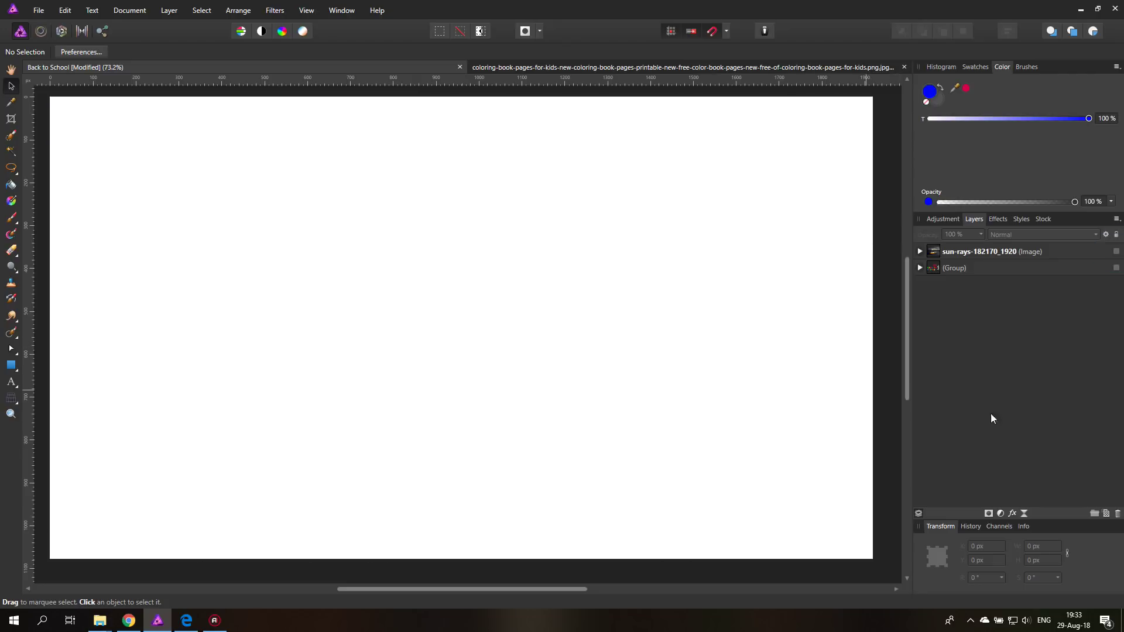
{"action": "left_click", "coordinate": [10, 366]}
{"action": "left_click_drag", "start_coordinate": [366, 316], "coordinate": [548, 521]}
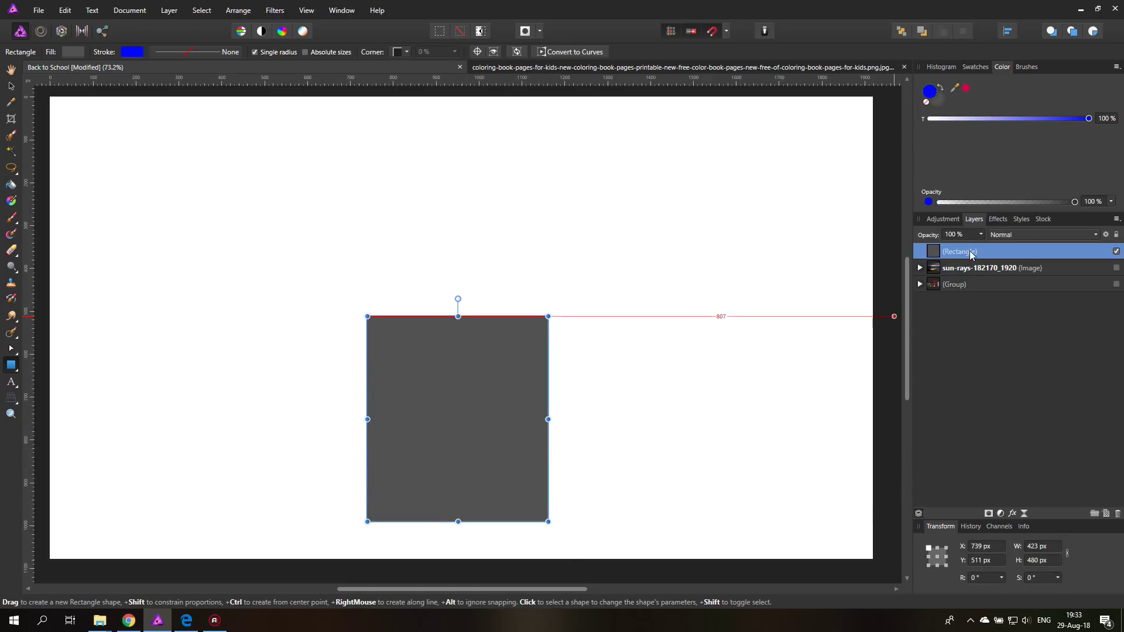
- Rasterize the gray rectangle and reshape it with a single-plane Perspective into a tall, upward-narrowing beam reaching near the canvas's top edge
{"action": "right_click", "coordinate": [972, 251]}
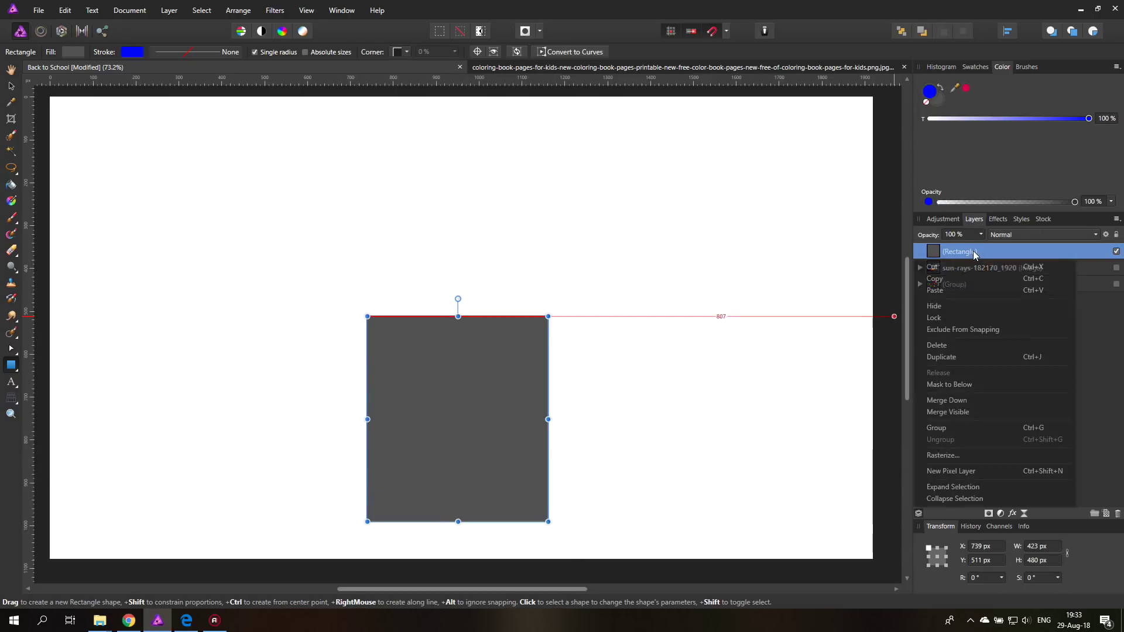
{"action": "left_click", "coordinate": [949, 456]}
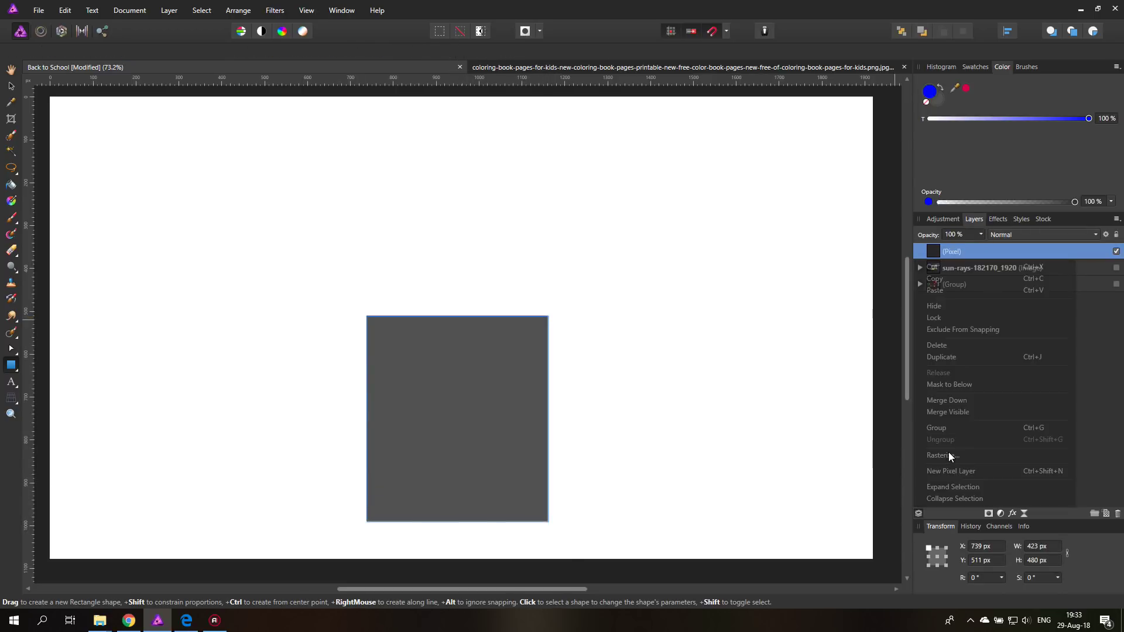
{"action": "left_click", "coordinate": [11, 399]}
{"action": "left_click", "coordinate": [79, 415]}
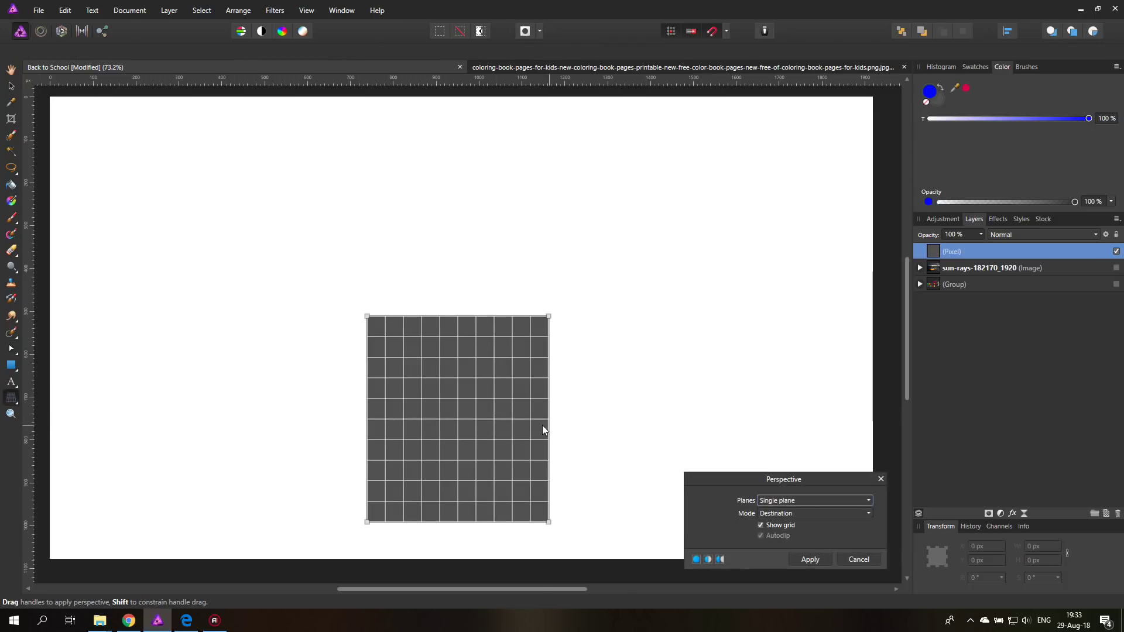
{"action": "left_click_drag", "start_coordinate": [367, 316], "coordinate": [429, 129]}
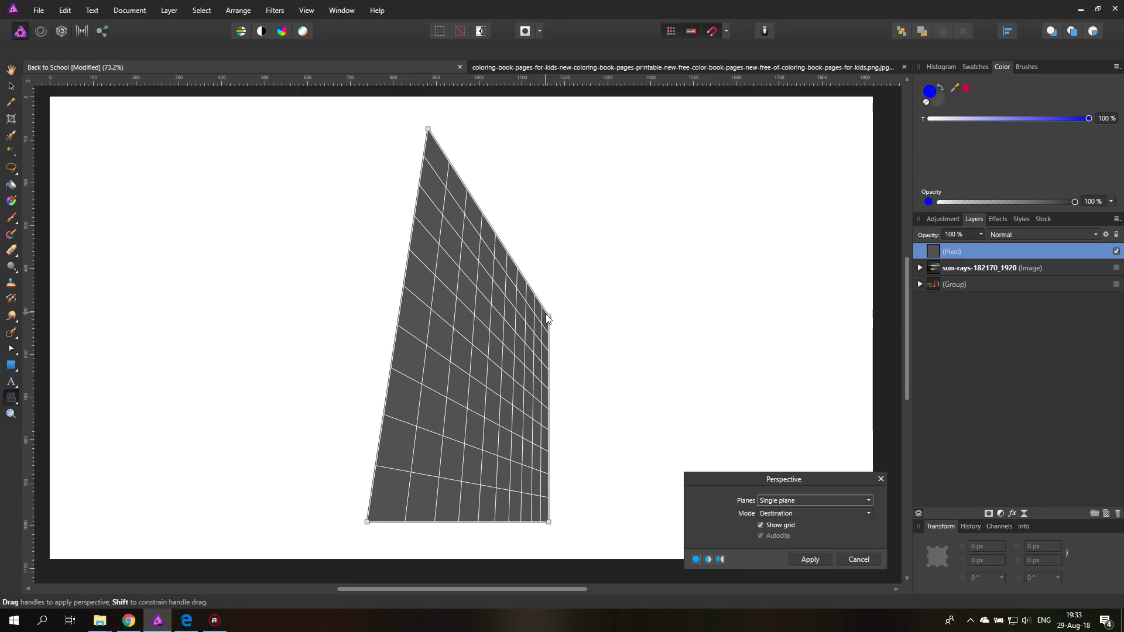
{"action": "left_click_drag", "start_coordinate": [547, 318], "coordinate": [478, 134]}
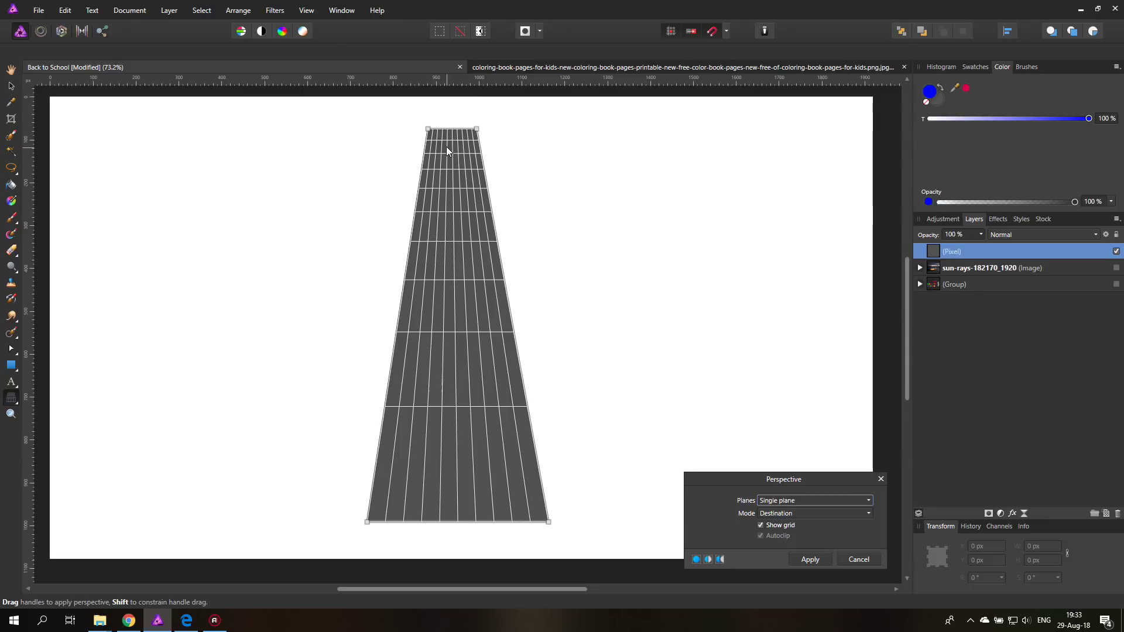
{"action": "left_click", "coordinate": [476, 129]}
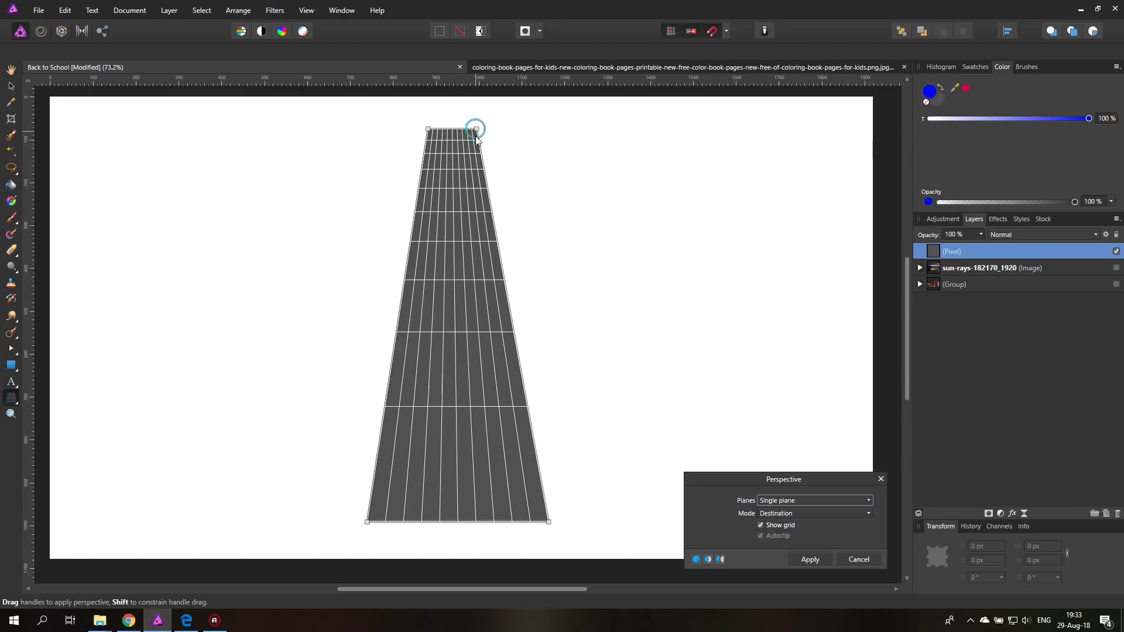
{"action": "left_click_drag", "start_coordinate": [476, 131], "coordinate": [420, 133]}
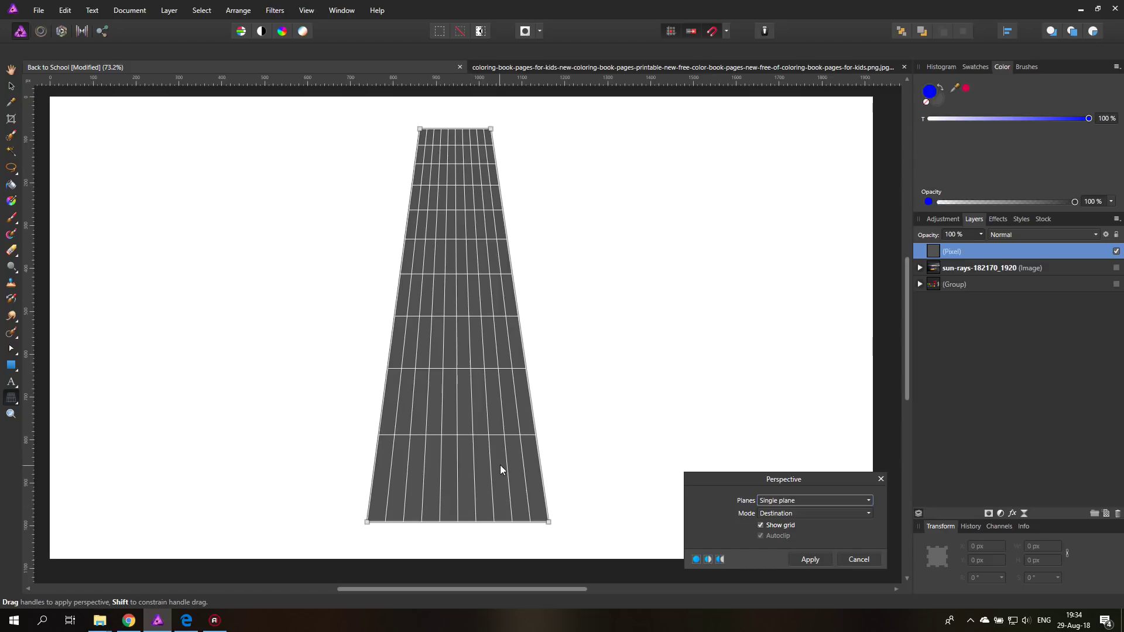
{"action": "left_click", "coordinate": [812, 561]}
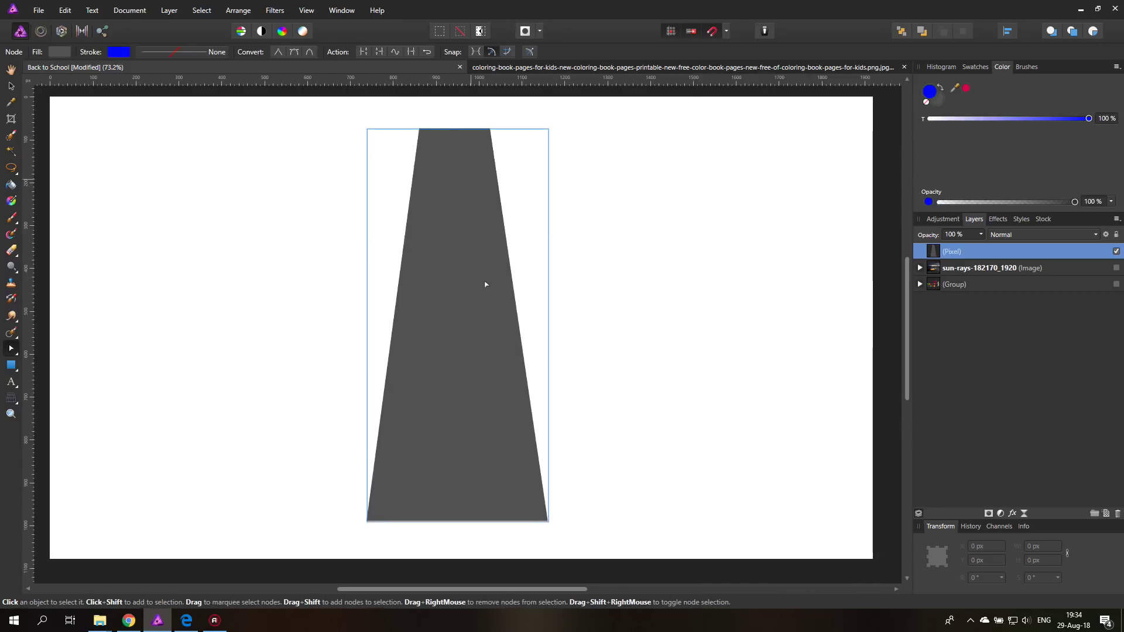
- Hide the tapered beam layer, show the sun-rays image, and clear the selection
{"action": "left_click", "coordinate": [1116, 251]}
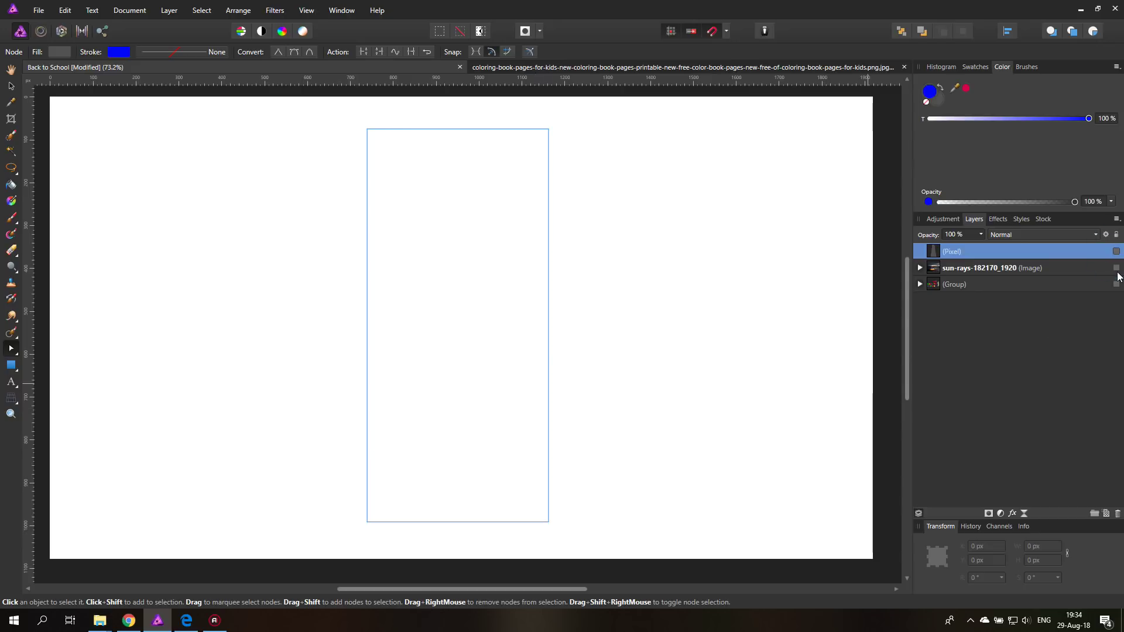
{"action": "left_click", "coordinate": [1116, 268]}
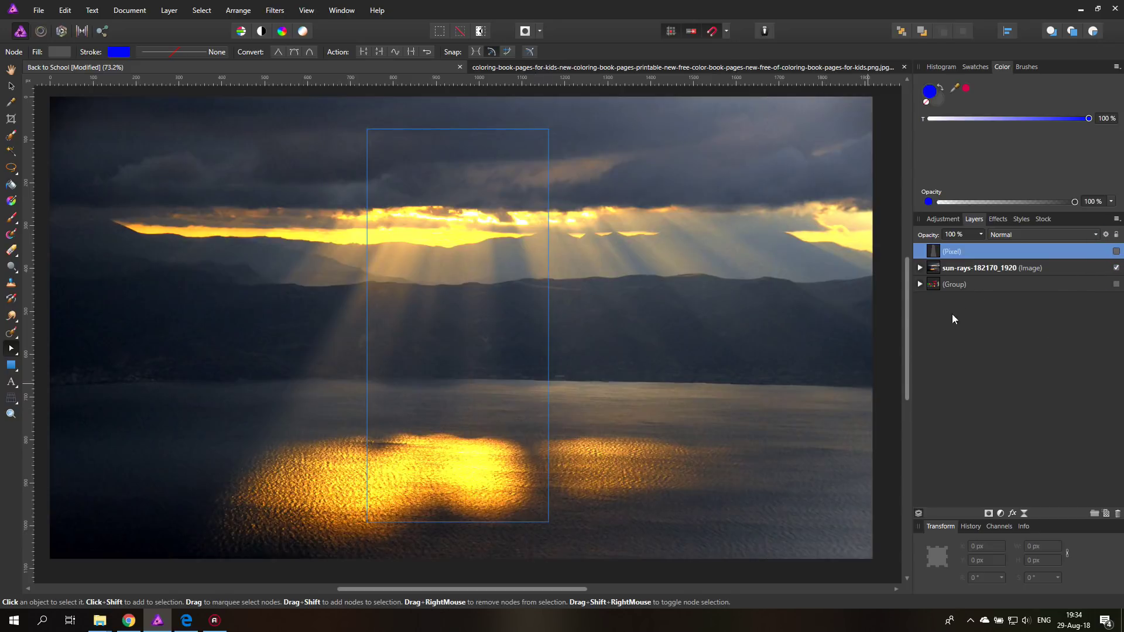
{"action": "left_click", "coordinate": [873, 348]}
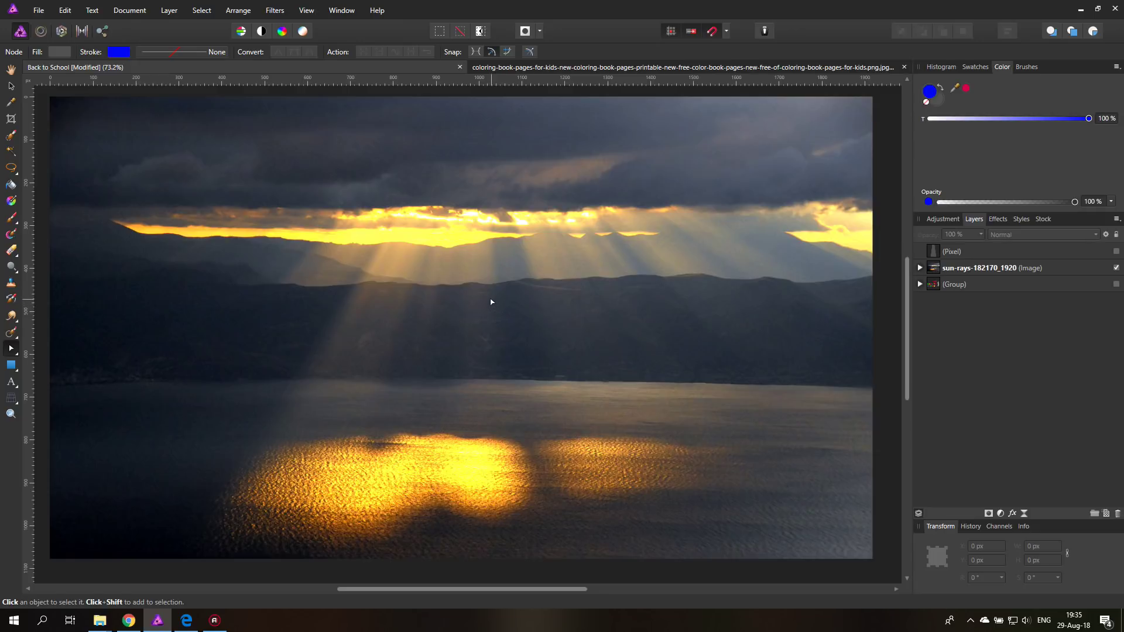
- Hide the sun-rays image and paint a blue horizontal line with a 14 px brush on a new pixel layer, low in the canvas's left half
{"action": "left_click", "coordinate": [1115, 268]}
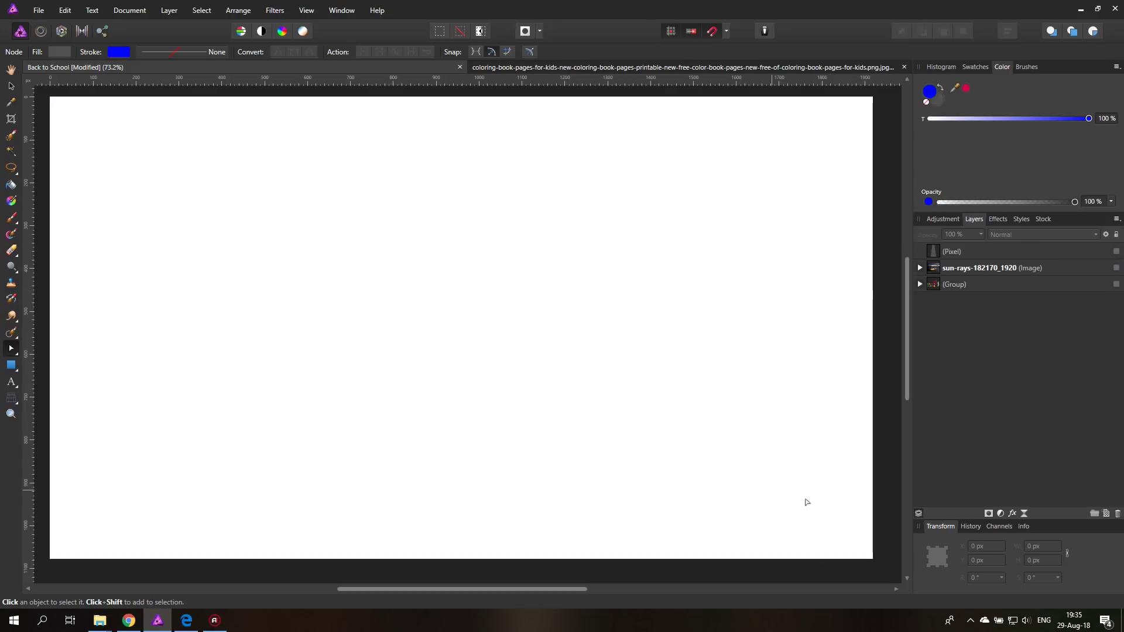
{"action": "left_click", "coordinate": [1106, 513]}
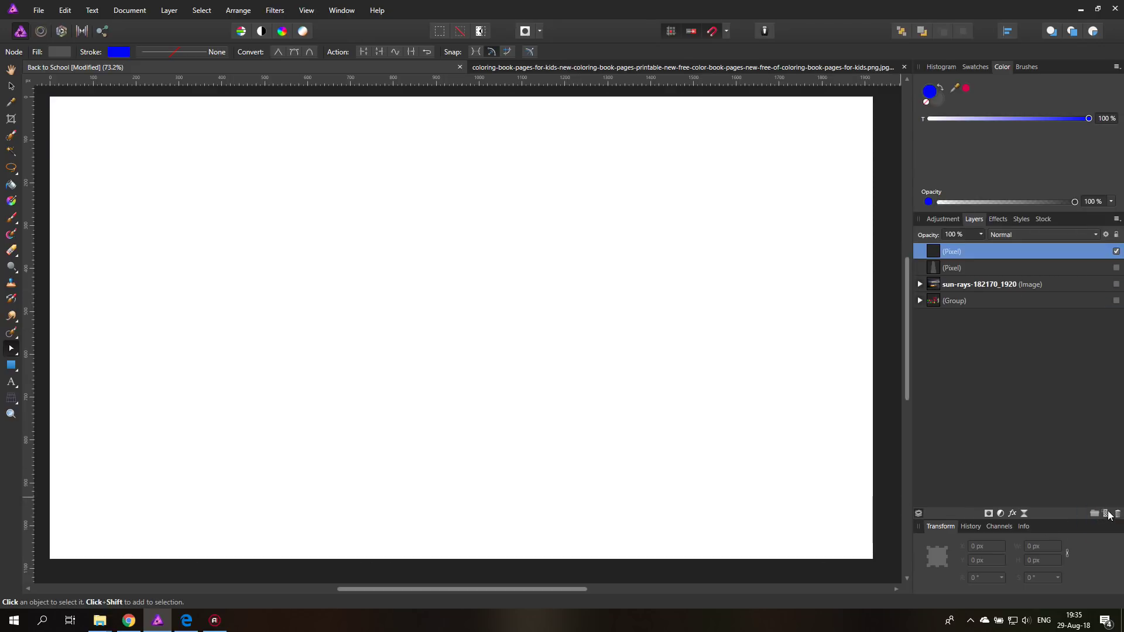
{"action": "left_click", "coordinate": [11, 217]}
{"action": "left_click", "coordinate": [70, 52]}
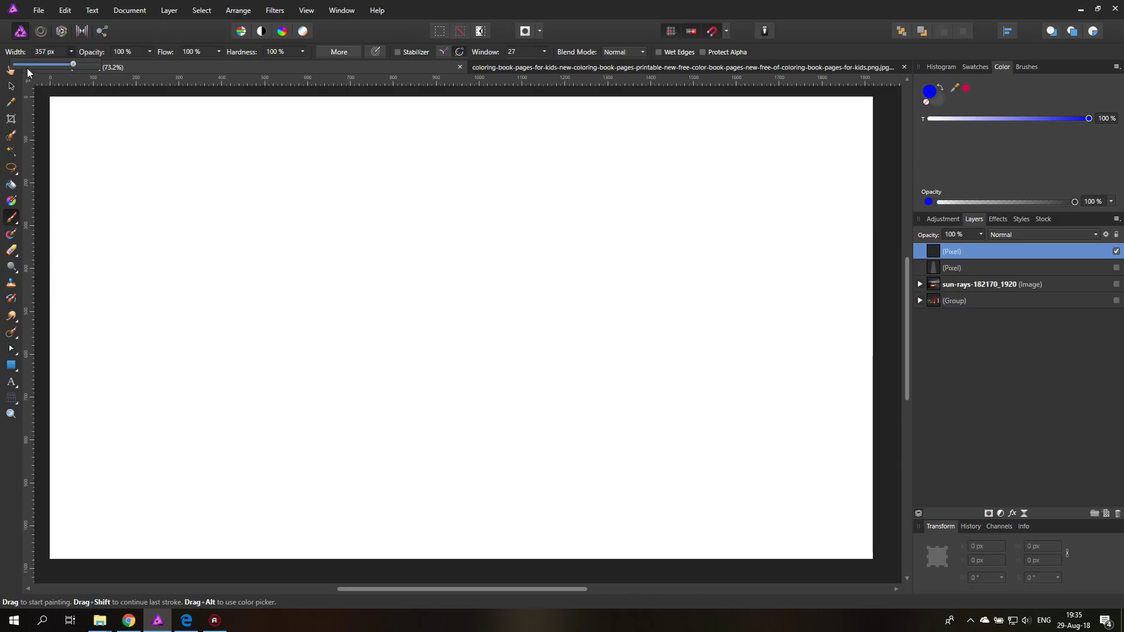
{"action": "left_click", "coordinate": [70, 51]}
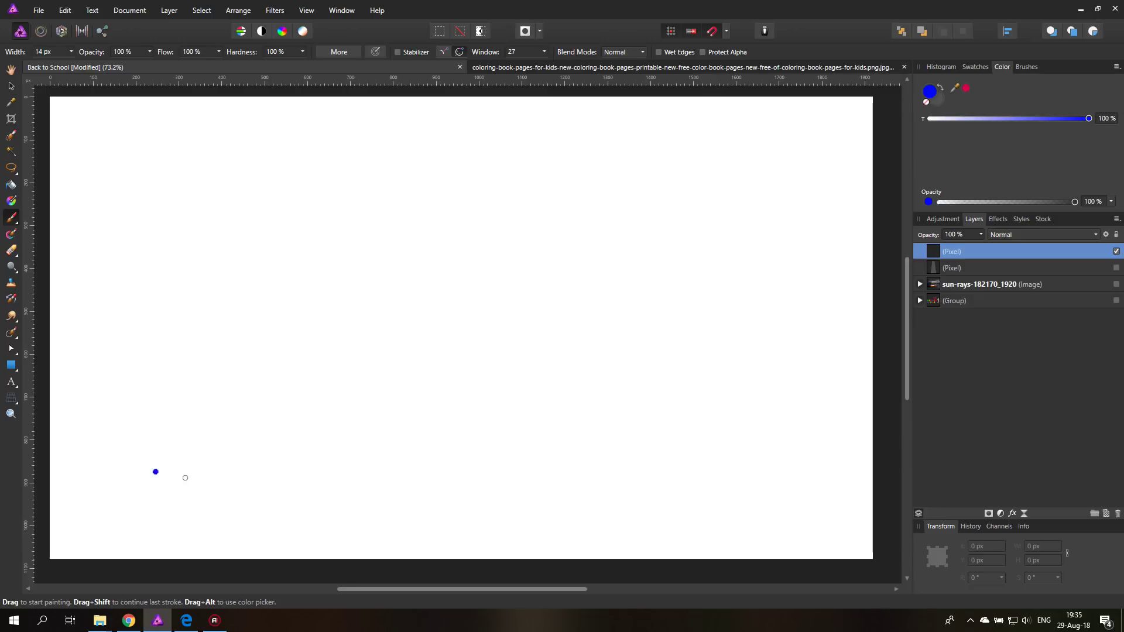
{"action": "left_click_drag", "start_coordinate": [78, 500], "coordinate": [487, 498]}
{"action": "left_click", "coordinate": [262, 554]}
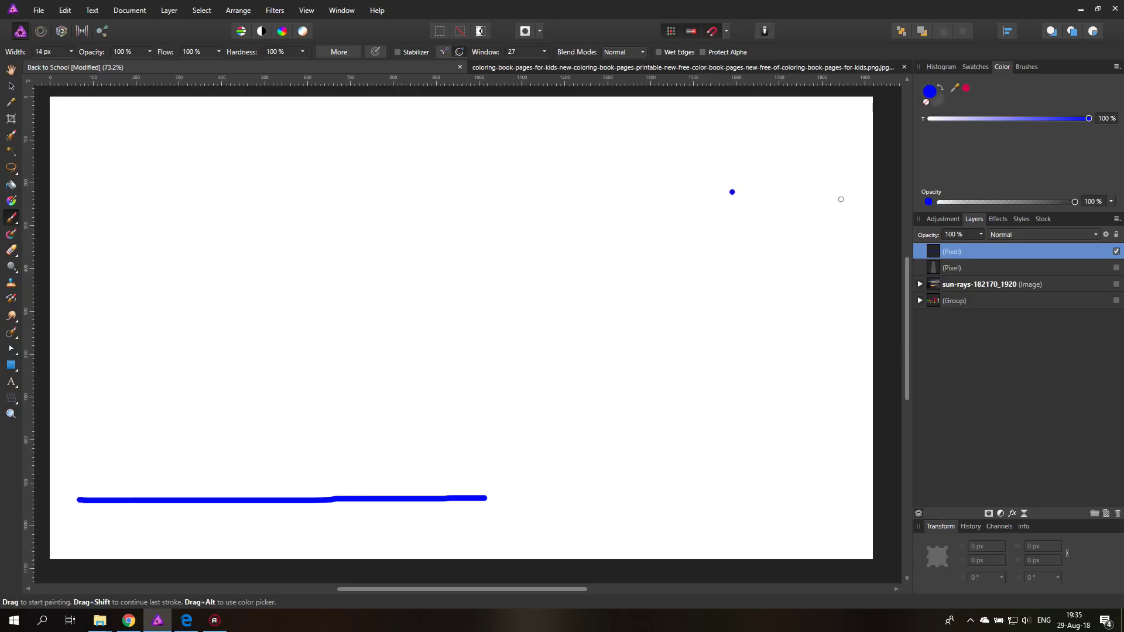
- Set the brush colour to crimson (#CB003C)
{"action": "double_click", "coordinate": [930, 94]}
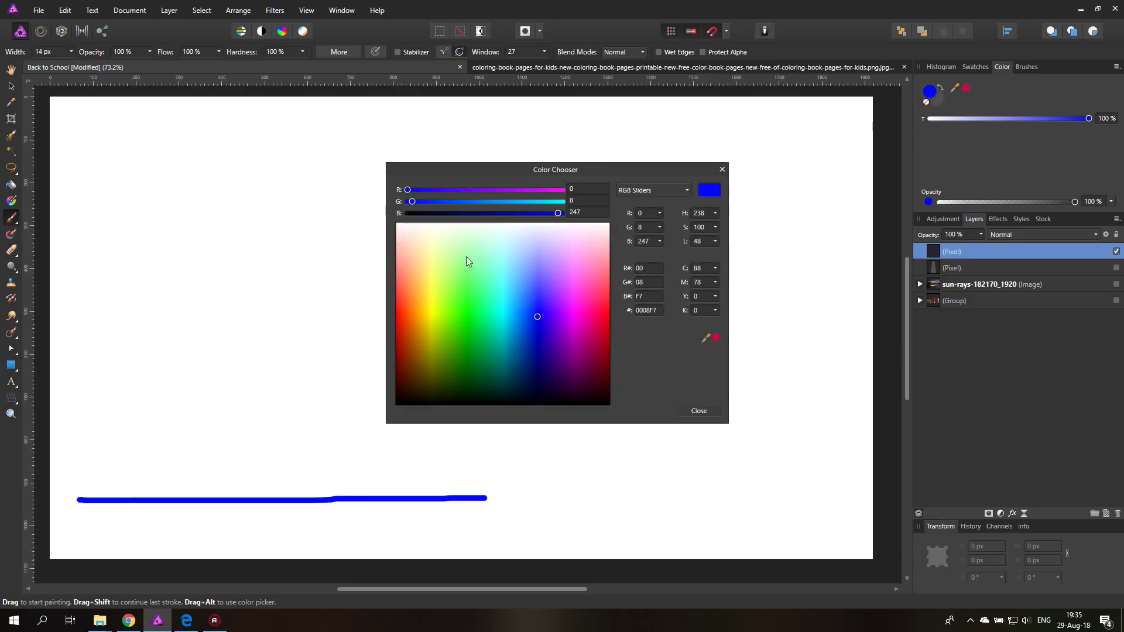
{"action": "left_click_drag", "start_coordinate": [540, 373], "coordinate": [599, 331]}
{"action": "left_click", "coordinate": [721, 169]}
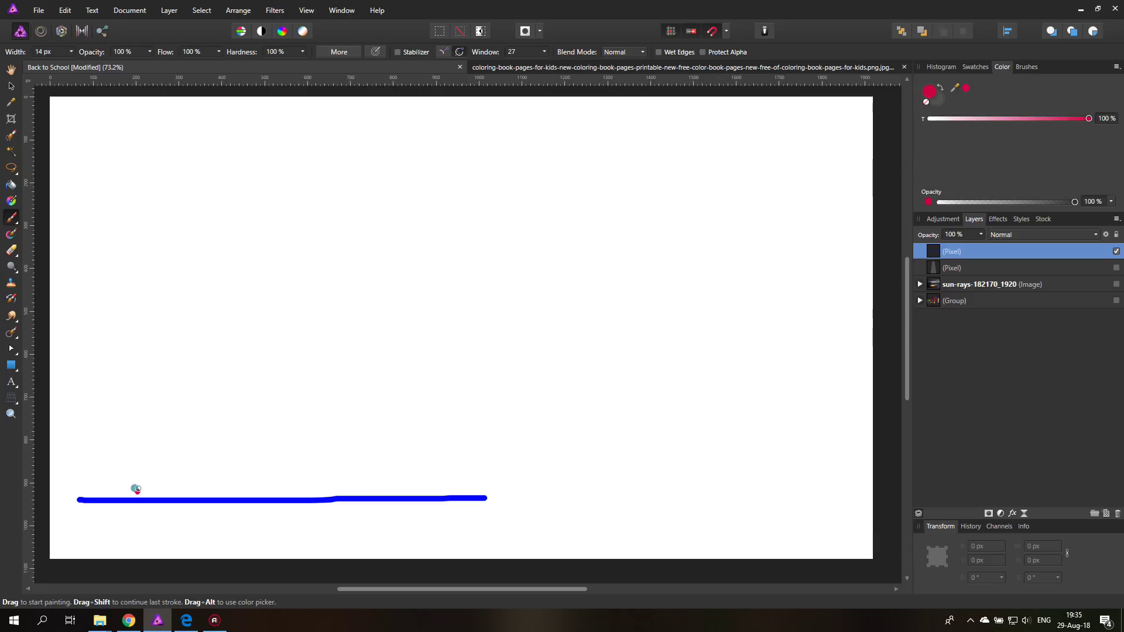
{"action": "left_click_drag", "start_coordinate": [137, 492], "coordinate": [130, 298]}
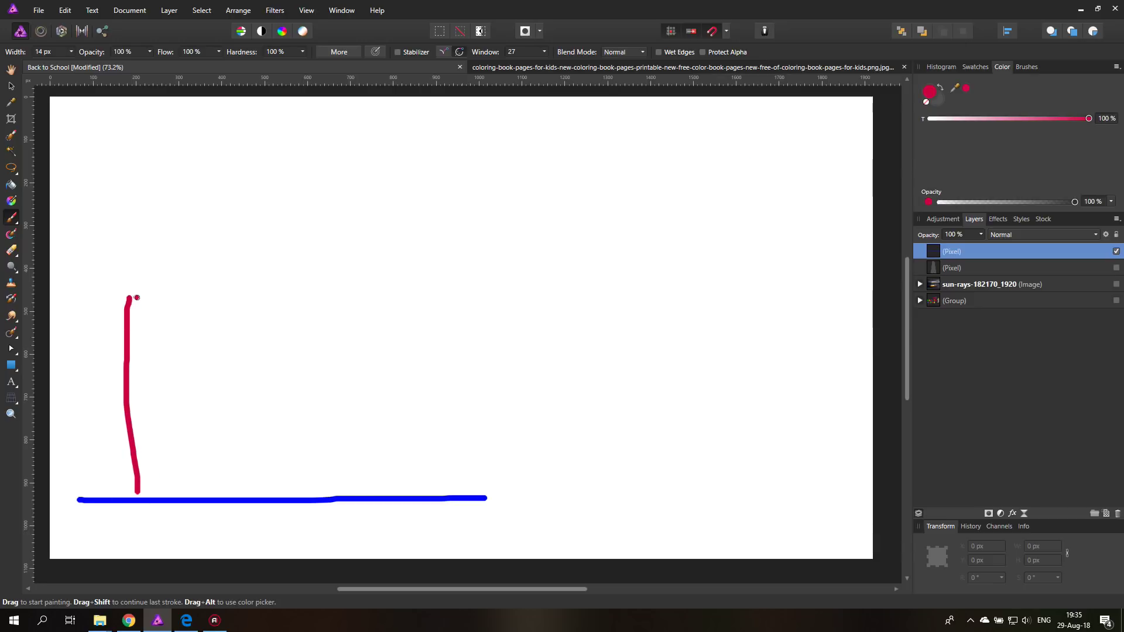
{"action": "key", "text": "ctrl+z"}
{"action": "mouse_move", "coordinate": [121, 489]}
{"action": "left_mouse_down"}
{"action": "mouse_move", "coordinate": [129, 299]}
{"action": "mouse_move", "coordinate": [123, 344]}
{"action": "left_mouse_up"}
{"action": "key", "text": "ctrl+z"}
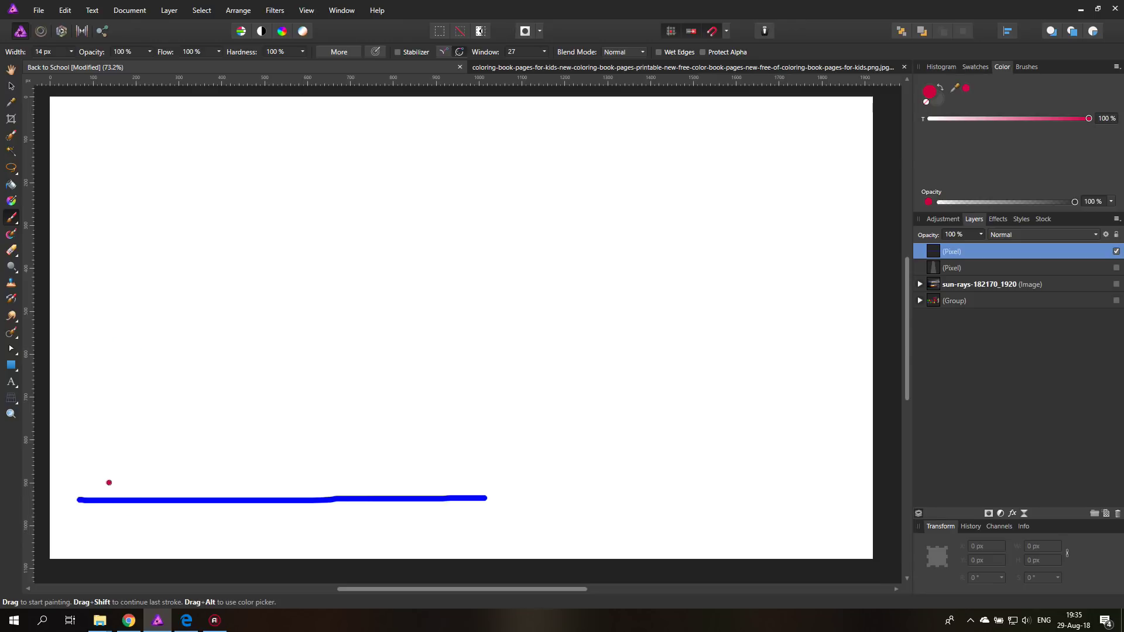
- Paint a straight vertical crimson line rising from near the blue line's left end, with a small crimson circle above it
{"action": "left_click", "coordinate": [110, 486]}
{"action": "left_click", "coordinate": [112, 192], "text": "shift"}
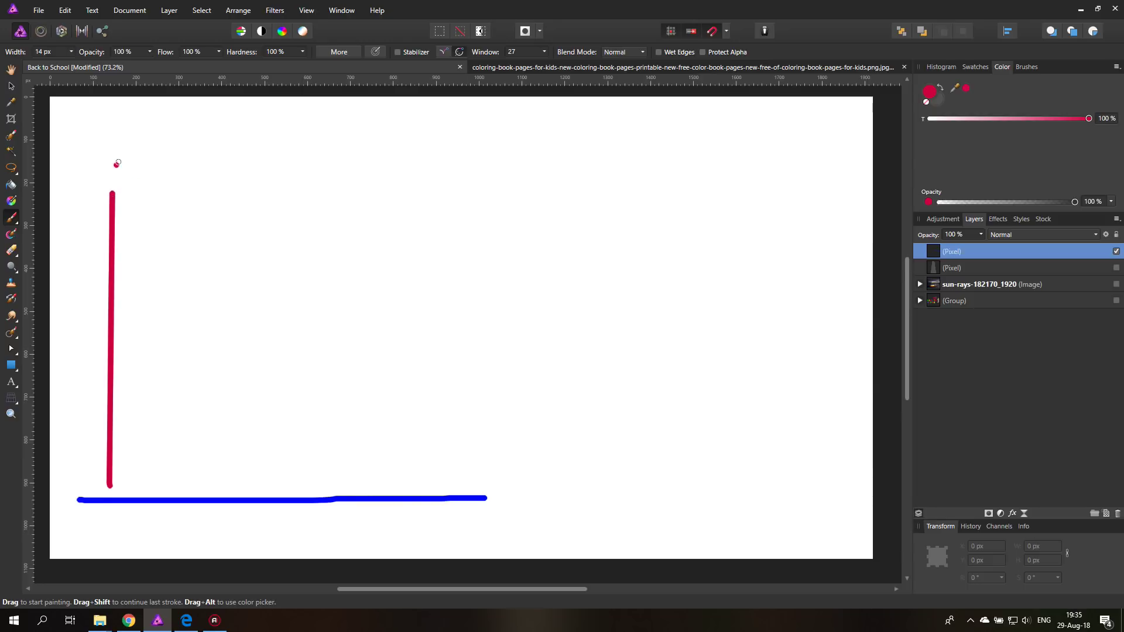
{"action": "mouse_move", "coordinate": [120, 159]}
{"action": "left_mouse_down"}
{"action": "mouse_move", "coordinate": [96, 170]}
{"action": "mouse_move", "coordinate": [124, 168]}
{"action": "mouse_move", "coordinate": [119, 154]}
{"action": "left_mouse_up"}
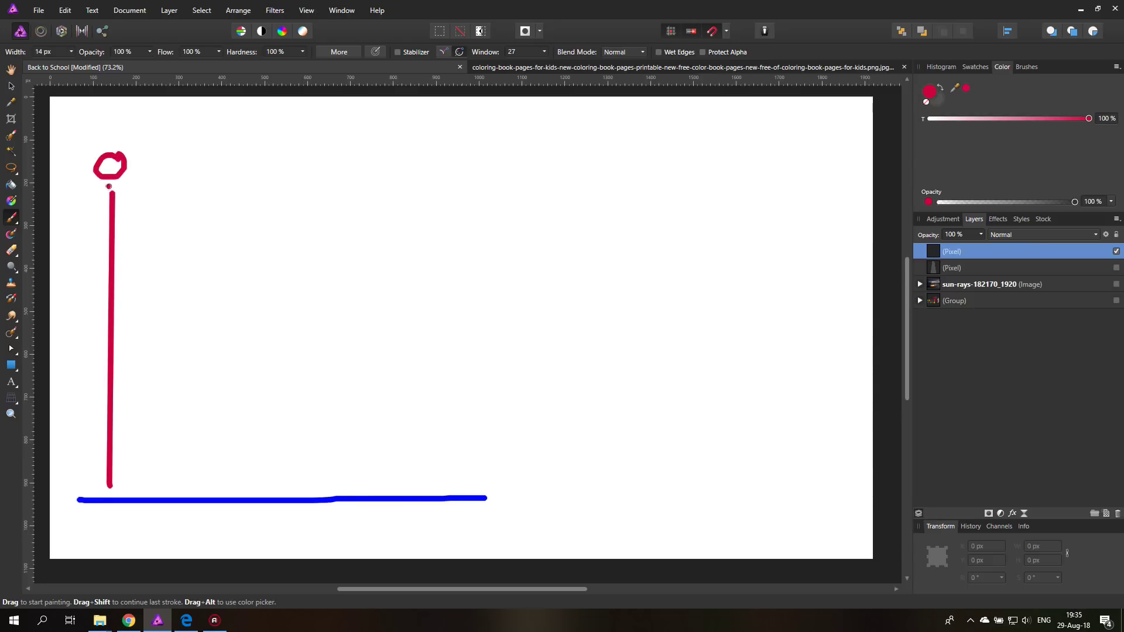
{"action": "left_click", "coordinate": [139, 553]}
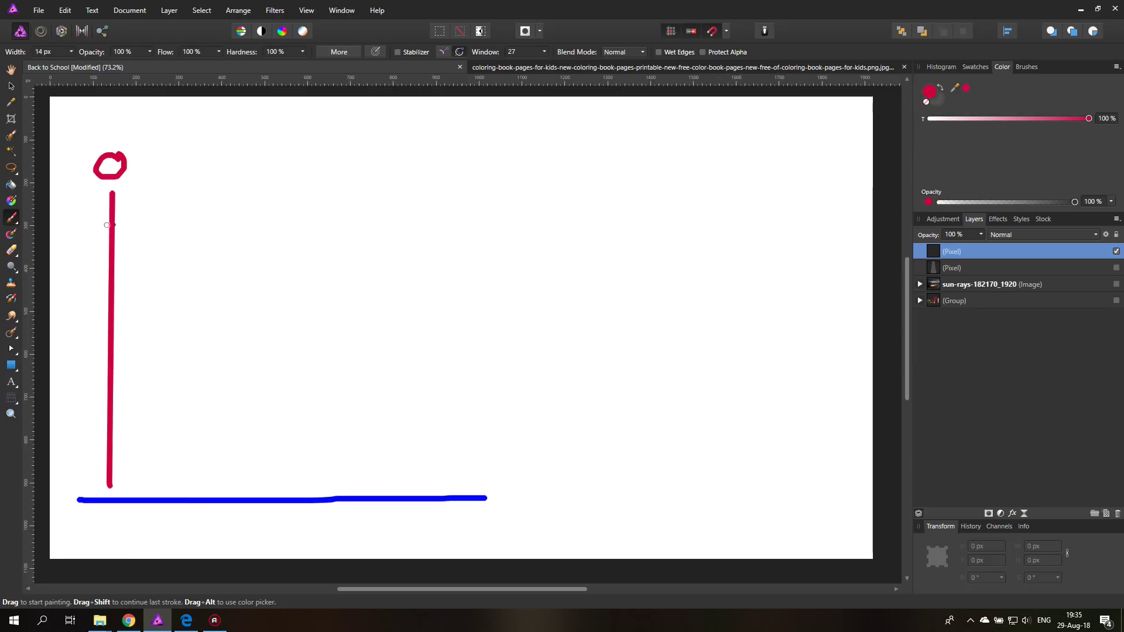
- Paint a crimson circle in the canvas's upper right with several rays fanning out below it
{"action": "mouse_move", "coordinate": [697, 146]}
{"action": "left_mouse_down"}
{"action": "mouse_move", "coordinate": [686, 169]}
{"action": "mouse_move", "coordinate": [697, 138]}
{"action": "left_mouse_up"}
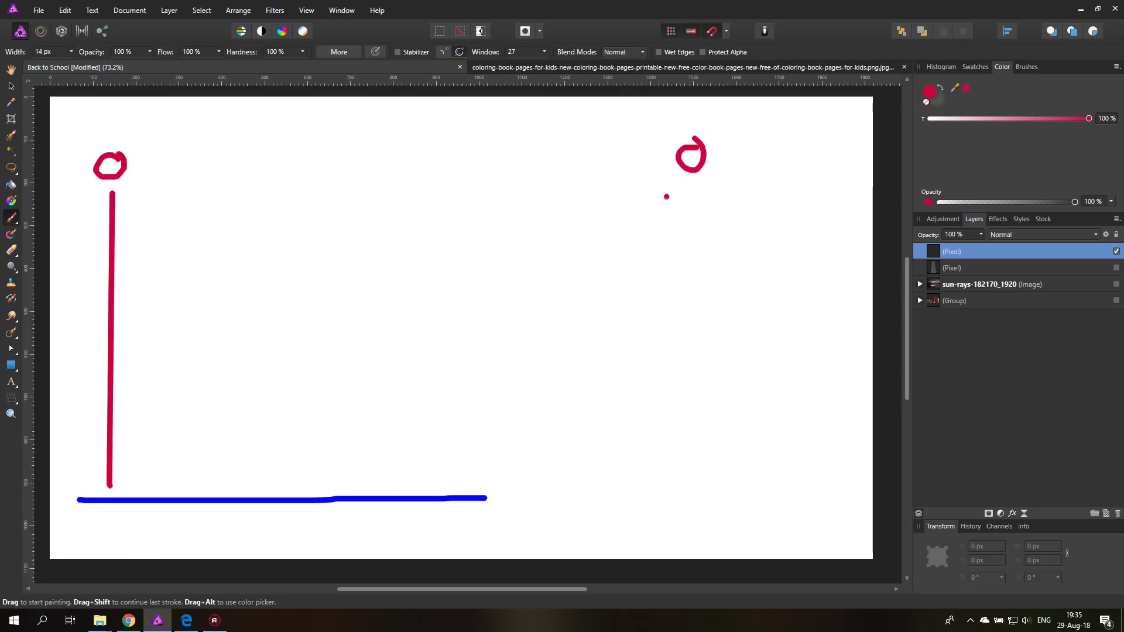
{"action": "left_click_drag", "start_coordinate": [639, 235], "coordinate": [546, 442]}
{"action": "left_click_drag", "start_coordinate": [677, 201], "coordinate": [617, 355]}
{"action": "left_click_drag", "start_coordinate": [709, 166], "coordinate": [836, 351]}
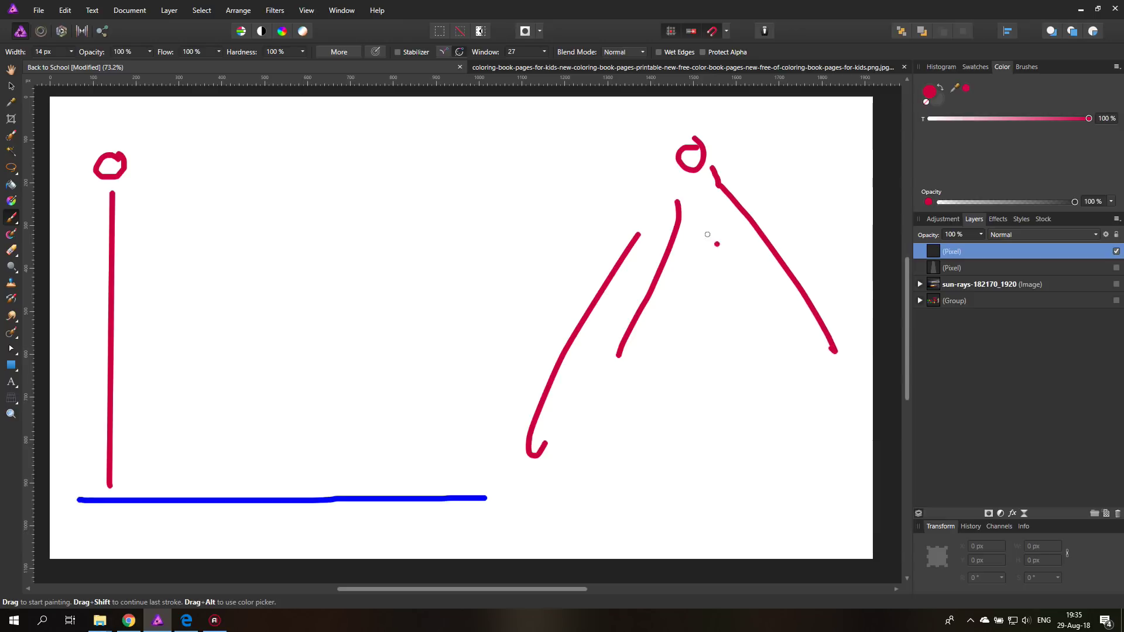
{"action": "mouse_move", "coordinate": [691, 209]}
{"action": "left_mouse_down"}
{"action": "mouse_move", "coordinate": [785, 385]}
{"action": "mouse_move", "coordinate": [691, 384]}
{"action": "mouse_move", "coordinate": [691, 393]}
{"action": "mouse_move", "coordinate": [601, 359]}
{"action": "left_mouse_up"}
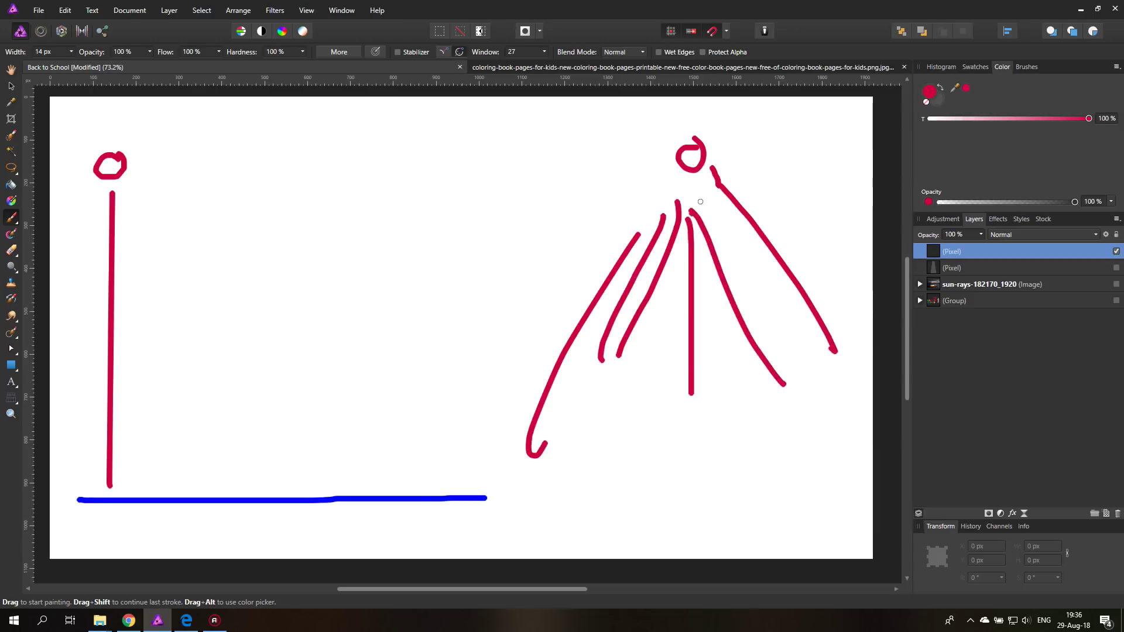
{"action": "left_click_drag", "start_coordinate": [706, 189], "coordinate": [795, 321]}
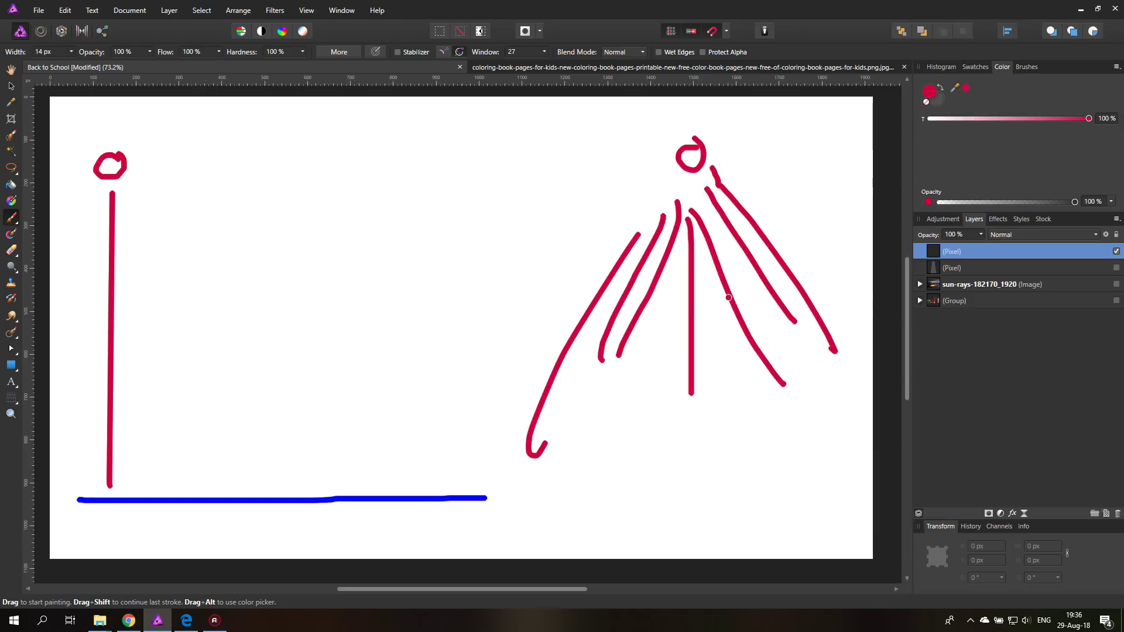
- Undo the fanning rays and the crimson circle they spread from
{"action": "key", "text": "ctrl+z"}
{"action": "key", "text": "ctrl+z"}
{"action": "key", "text": "ctrl+z"}
{"action": "key", "text": "ctrl+z"}
{"action": "key", "text": "ctrl+z"}
{"action": "key", "text": "ctrl+z"}
{"action": "key", "text": "ctrl+z"}
{"action": "key", "text": "ctrl+z"}
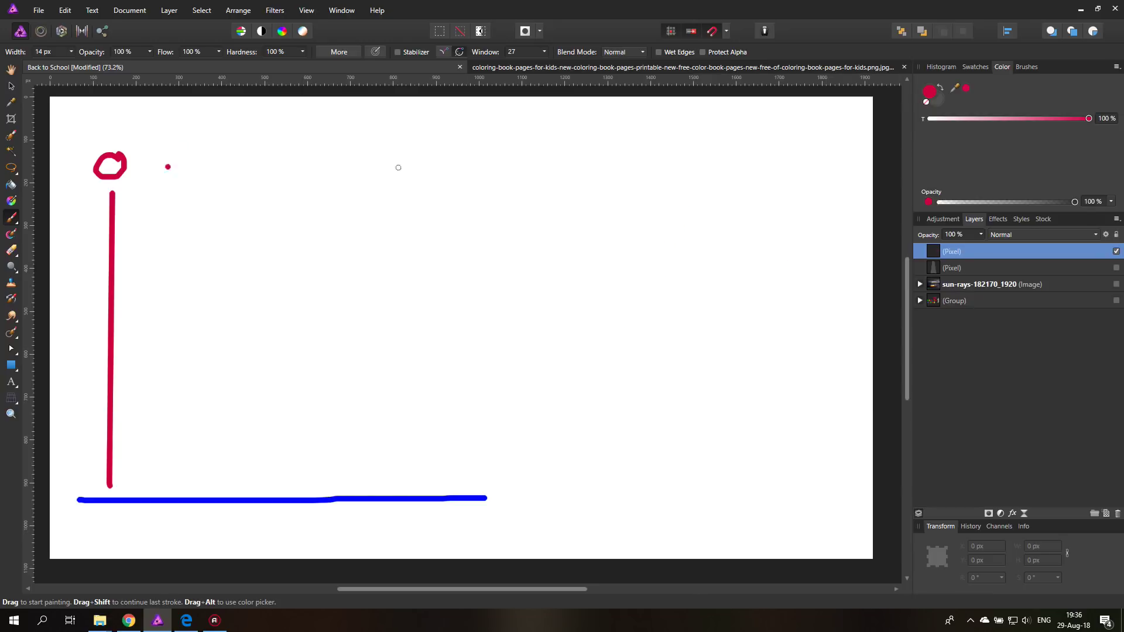
- Set the brush colour to green (#00B70F) and paint a small circle near the canvas's upper-right corner
{"action": "double_click", "coordinate": [929, 93]}
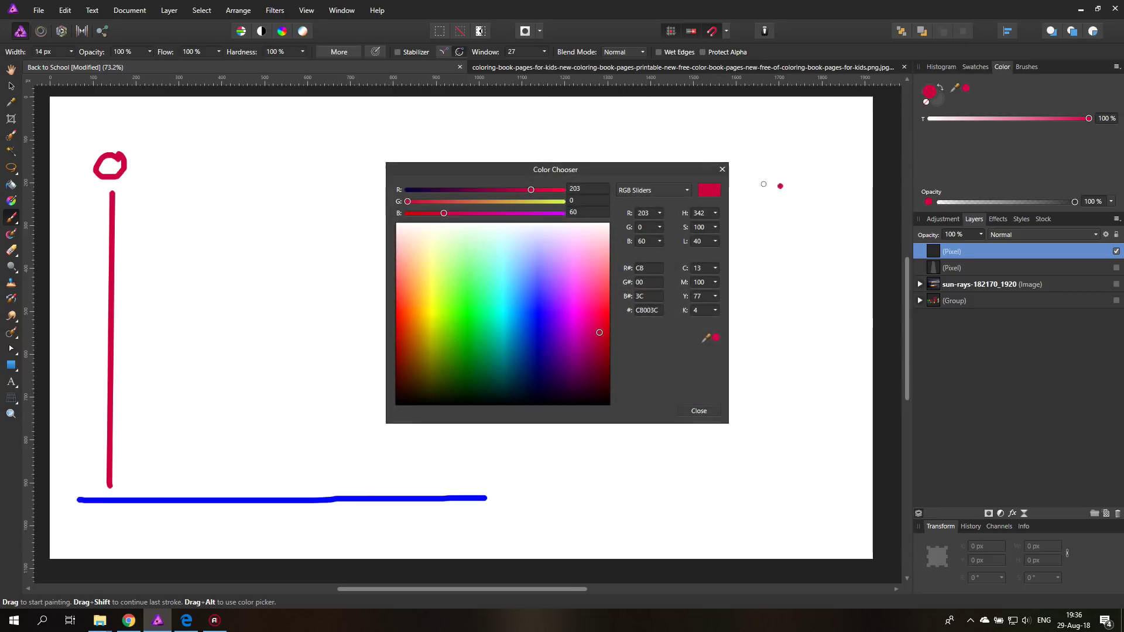
{"action": "left_click", "coordinate": [435, 315]}
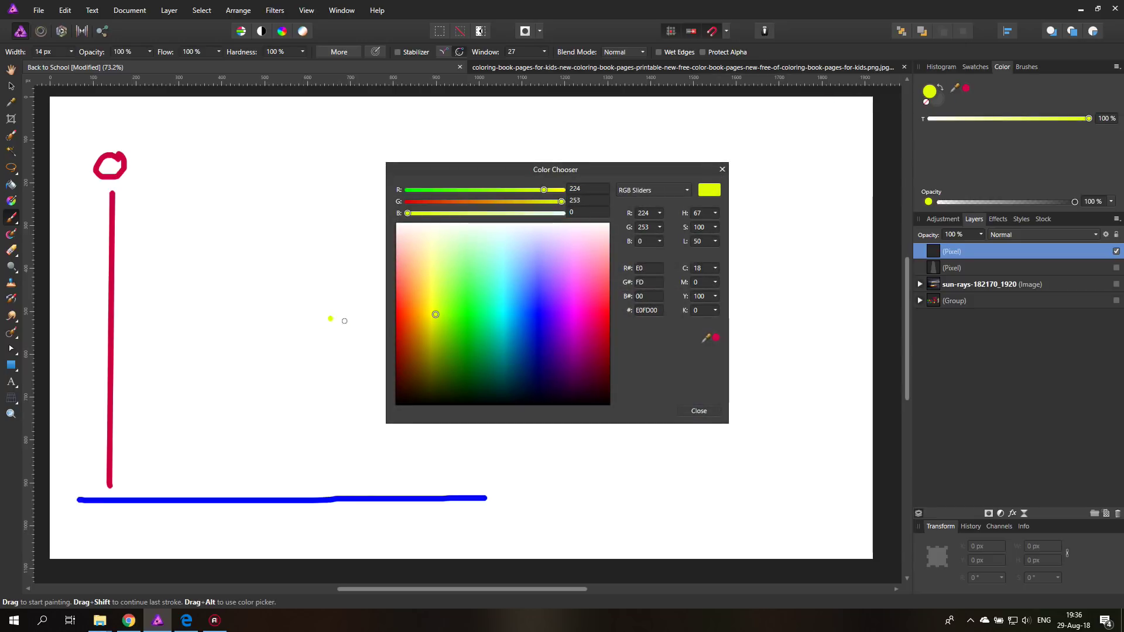
{"action": "left_click", "coordinate": [497, 322]}
{"action": "left_click", "coordinate": [545, 326]}
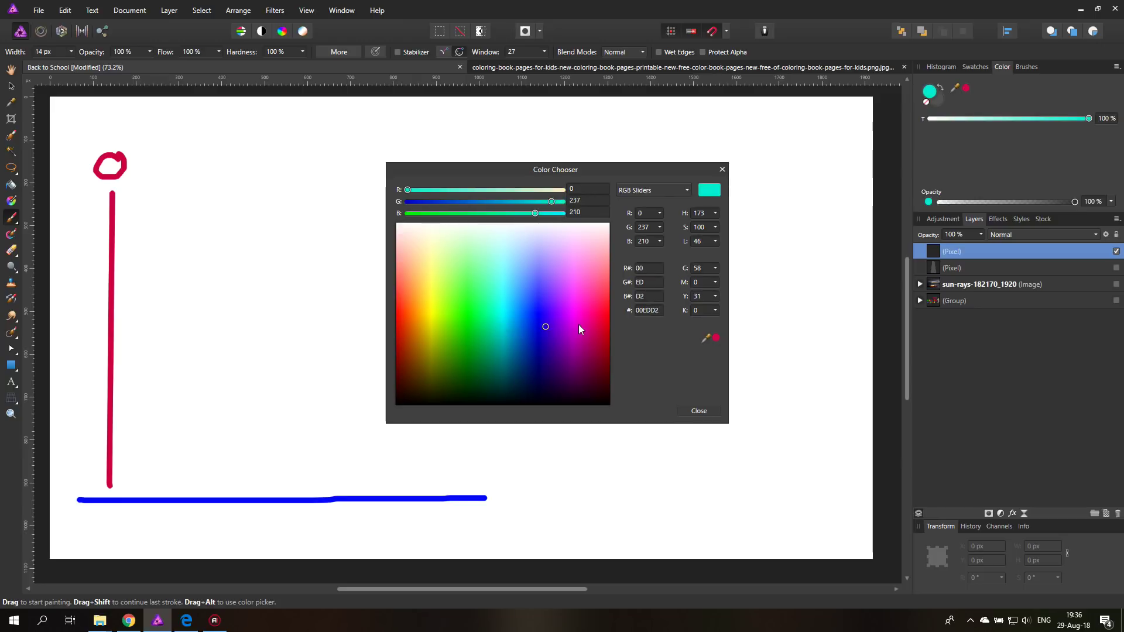
{"action": "left_click", "coordinate": [578, 329]}
{"action": "left_click", "coordinate": [448, 305]}
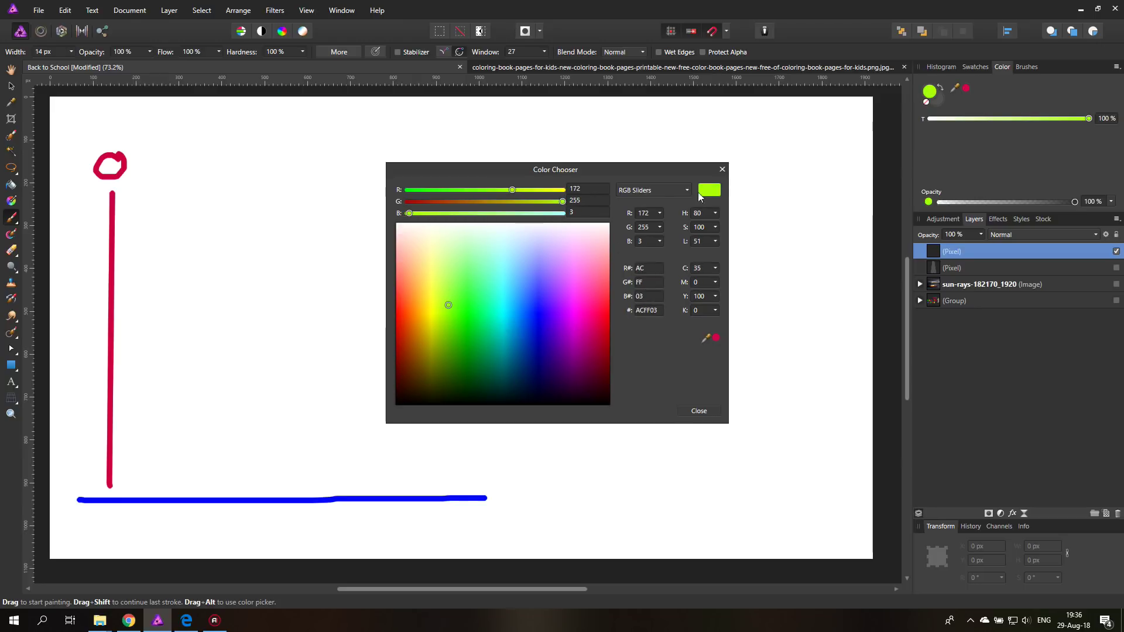
{"action": "left_click", "coordinate": [464, 311]}
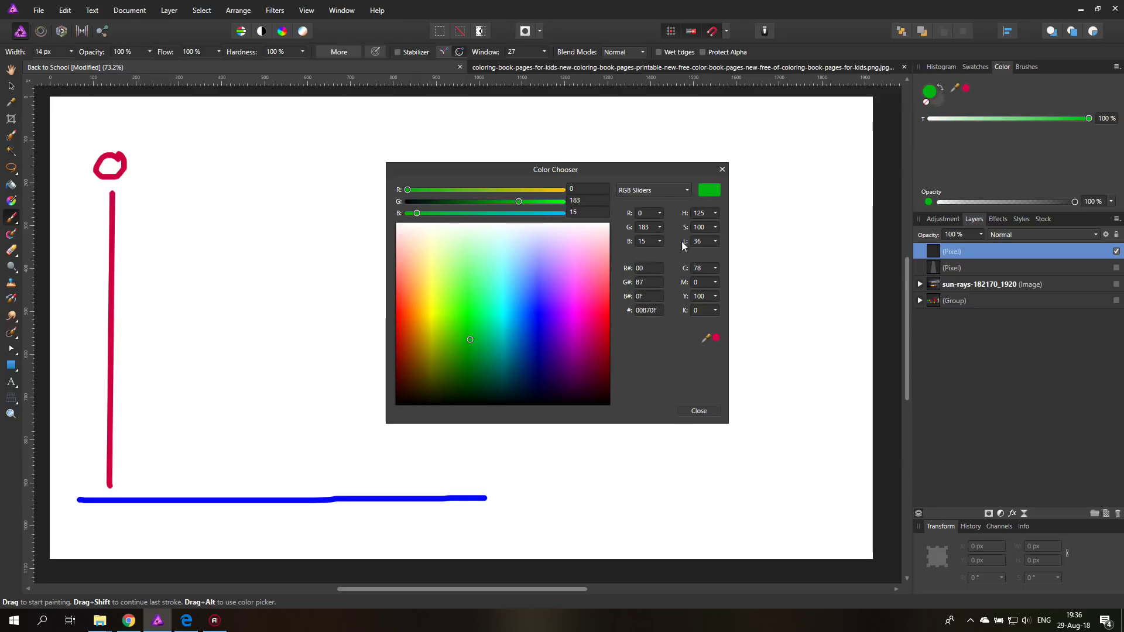
{"action": "left_click", "coordinate": [722, 169]}
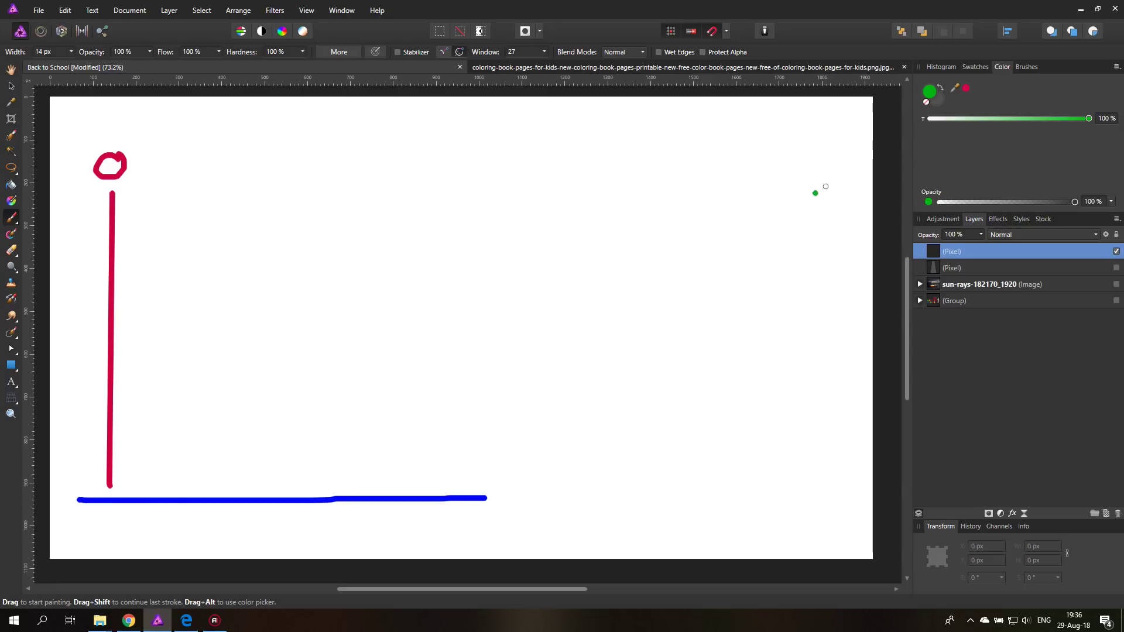
{"action": "left_click_drag", "start_coordinate": [829, 164], "coordinate": [820, 149]}
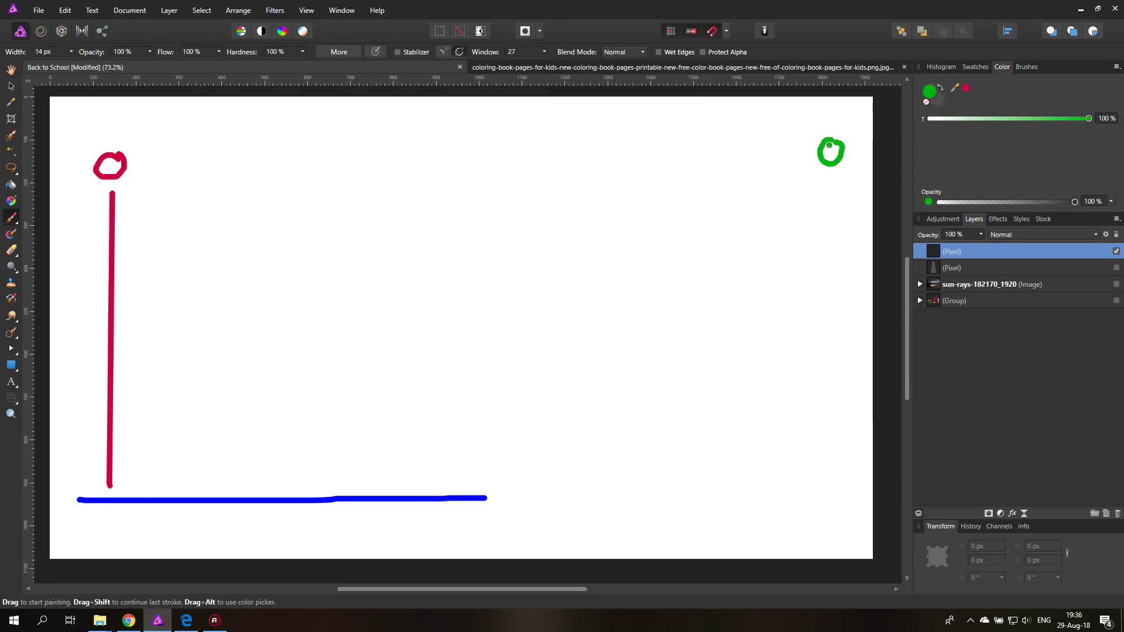
- Paint a long diagonal green line from the crimson line's lower end up to the green circle
{"action": "mouse_move", "coordinate": [96, 478]}
{"action": "left_mouse_down"}
{"action": "mouse_move", "coordinate": [382, 337]}
{"action": "mouse_move", "coordinate": [722, 206]}
{"action": "mouse_move", "coordinate": [818, 156]}
{"action": "left_mouse_up"}
{"action": "left_click_drag", "start_coordinate": [126, 466], "coordinate": [121, 468]}
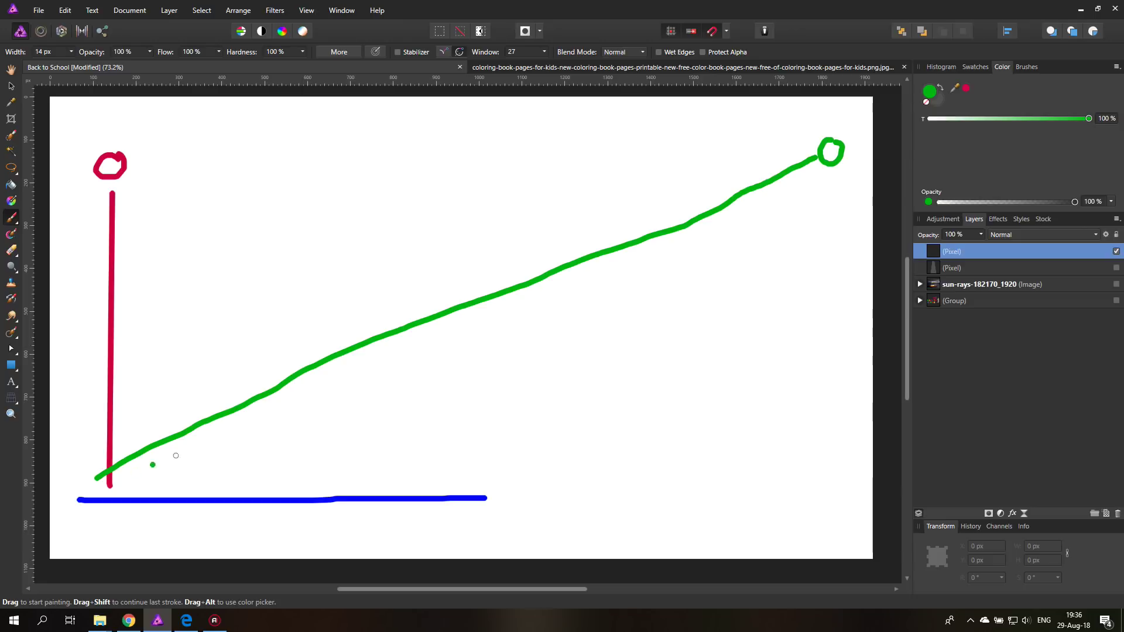
{"action": "left_click", "coordinate": [67, 469]}
{"action": "left_click", "coordinate": [431, 353]}
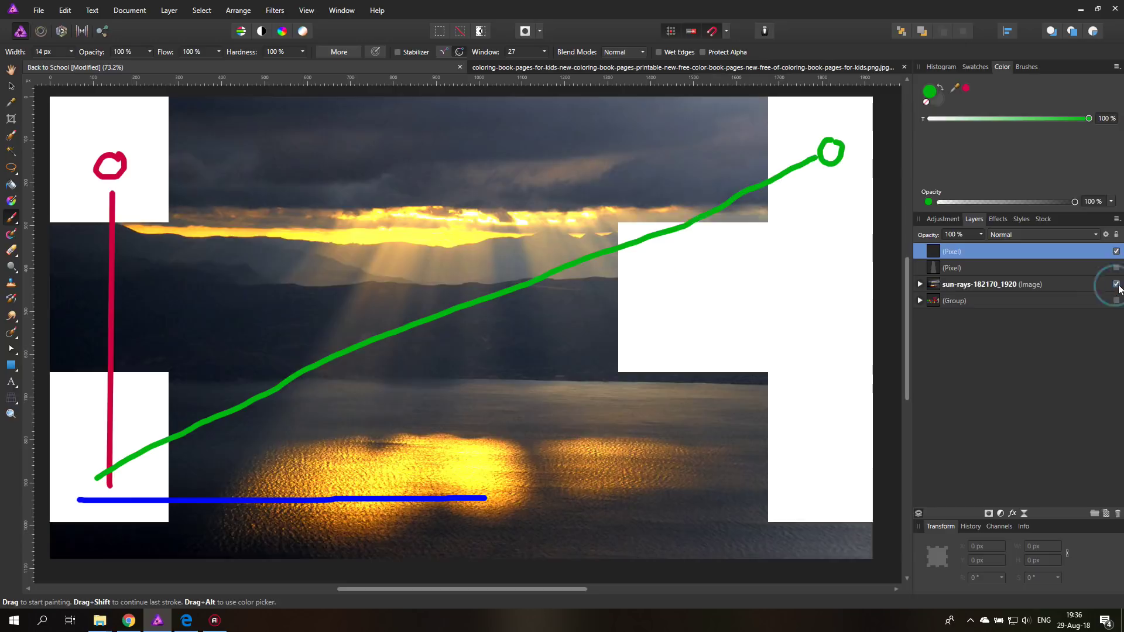
- Show the sun-rays photo layer and hide the pixel layer holding the sketched rays
{"action": "left_click", "coordinate": [1116, 283]}
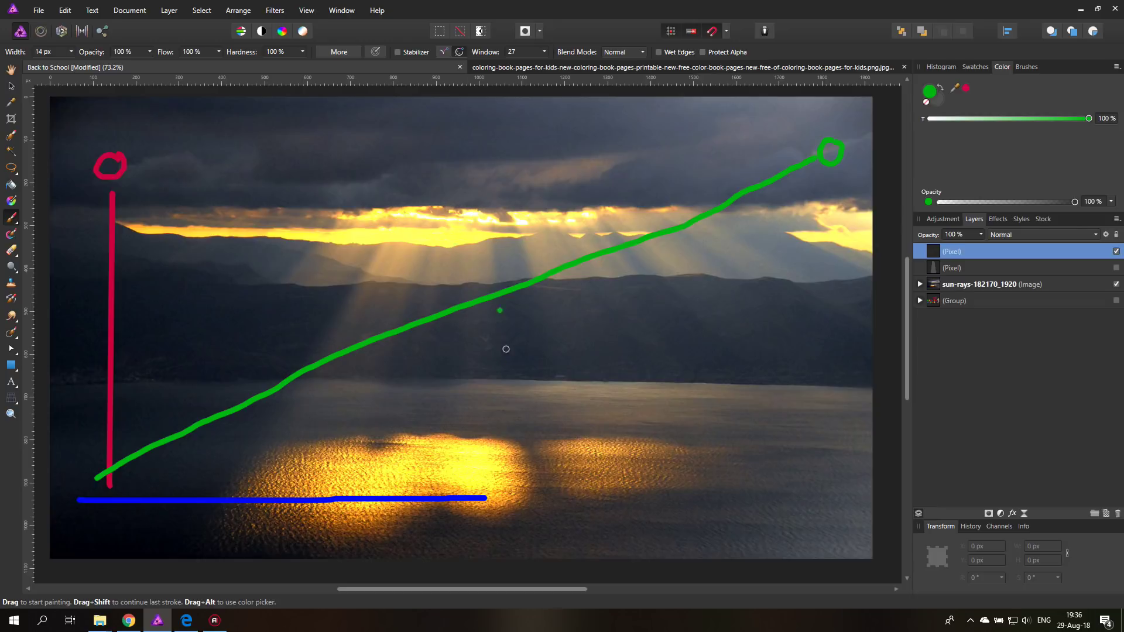
{"action": "left_click", "coordinate": [1116, 251]}
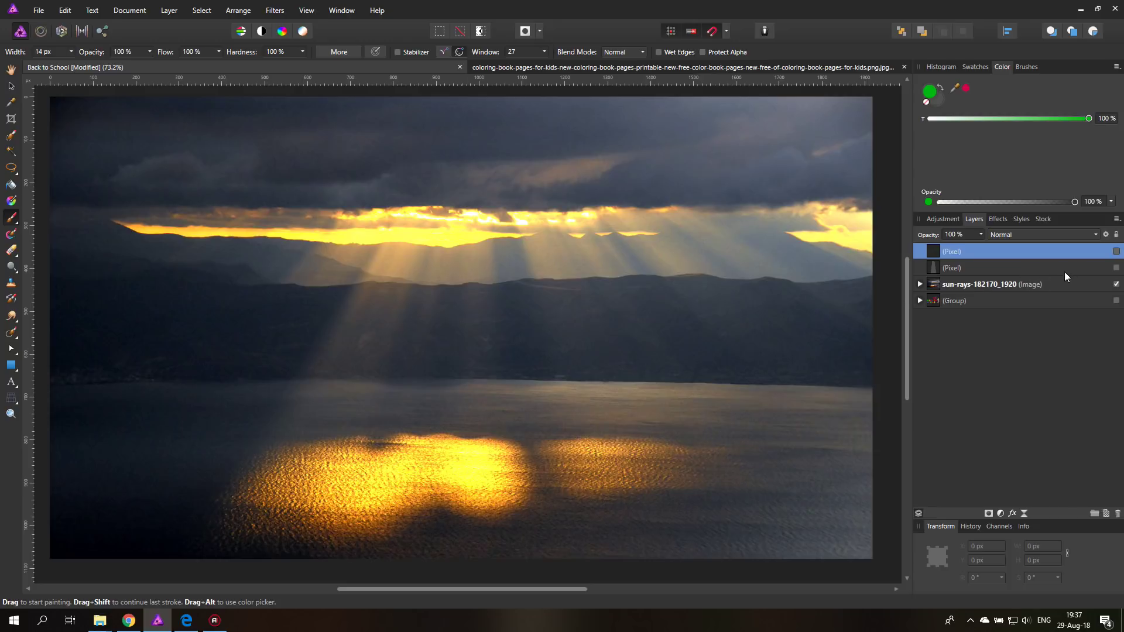
- Delete both pixel layers above the sun-rays photo
{"action": "left_click", "coordinate": [1030, 271]}
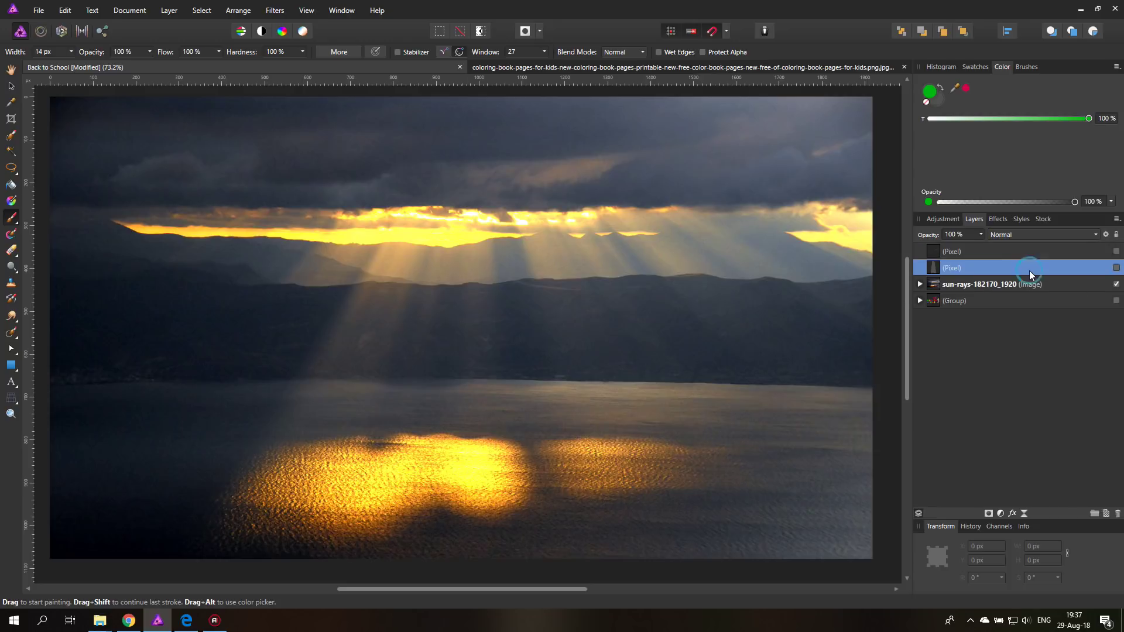
{"action": "left_click", "coordinate": [1117, 513]}
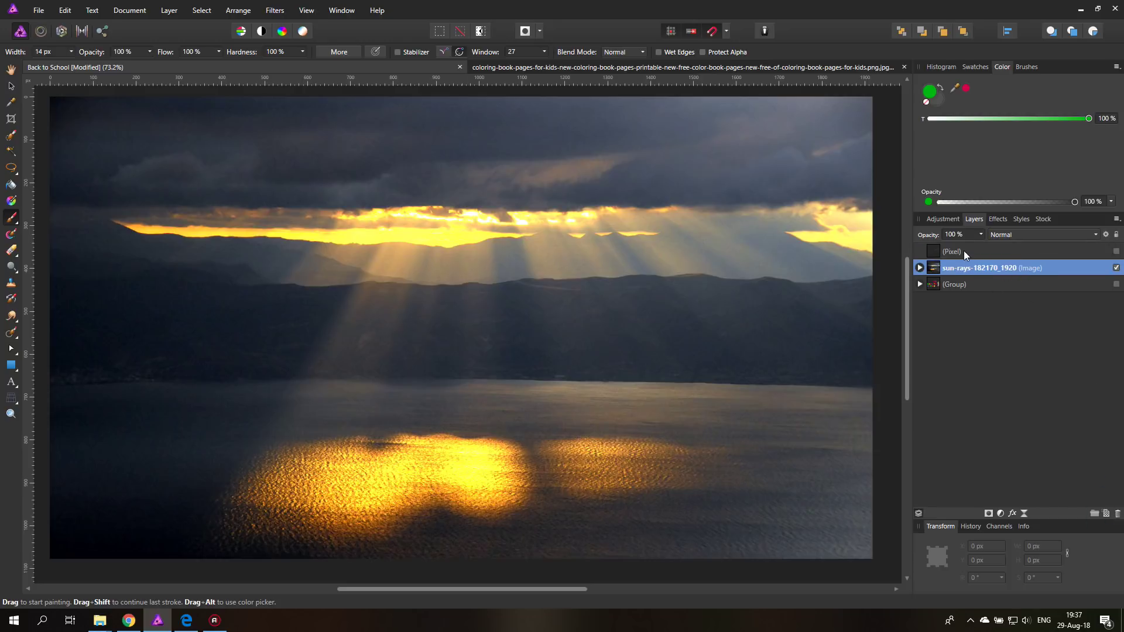
{"action": "left_click", "coordinate": [1117, 513]}
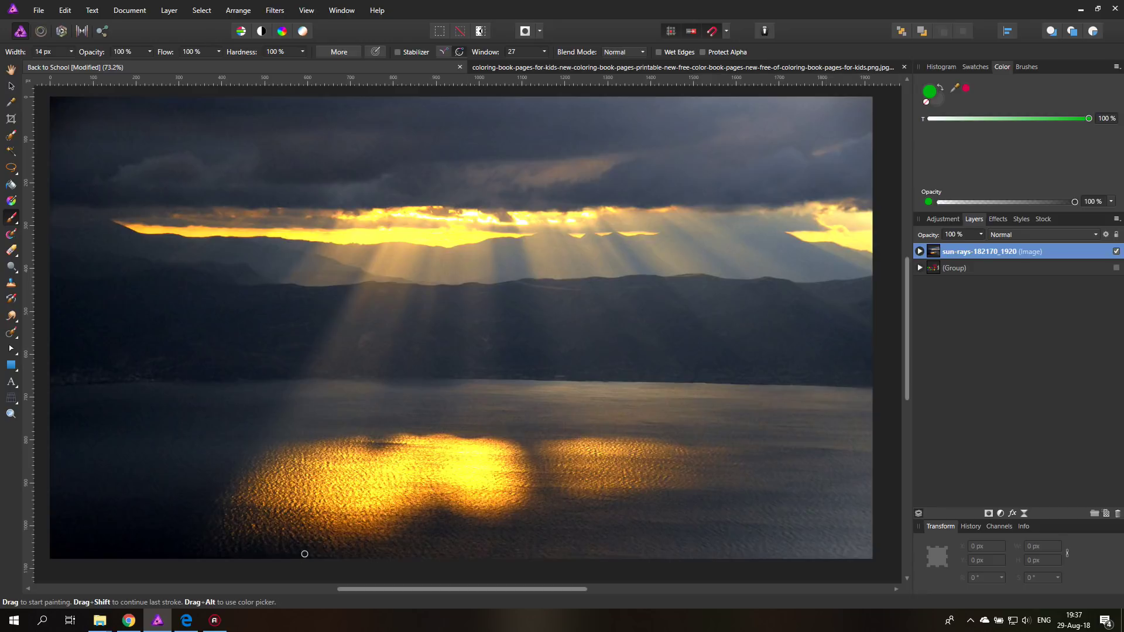
- Switch to the Edge browser and check the size filter of the "color book pictures" image search
{"action": "left_click", "coordinate": [186, 620]}
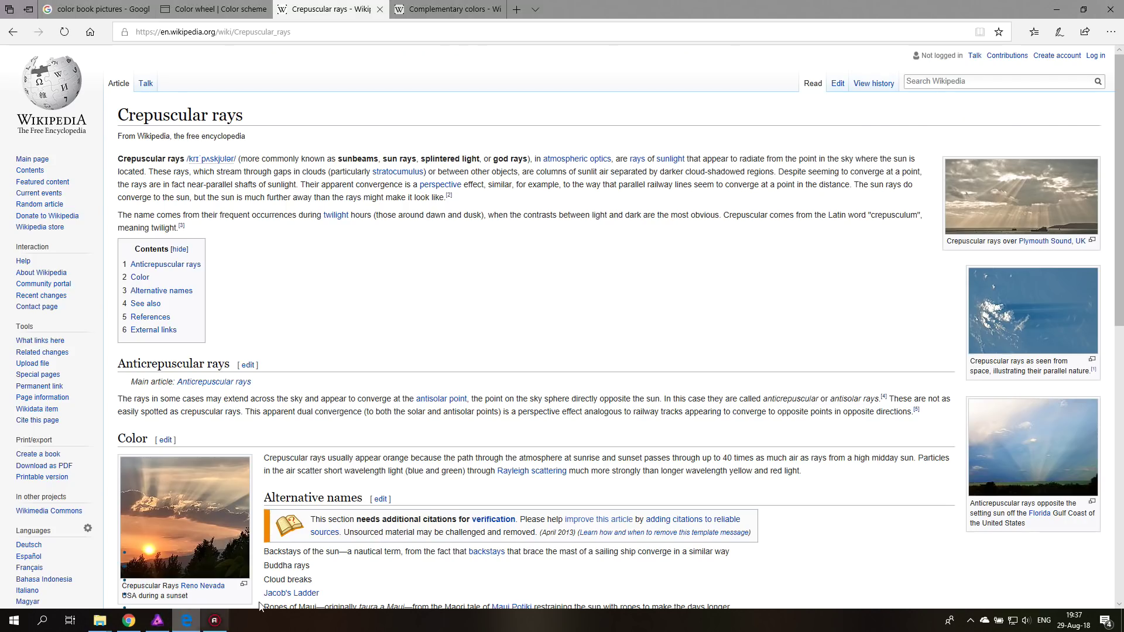
{"action": "left_click", "coordinate": [119, 15]}
{"action": "scroll", "coordinate": [125, 310], "scroll_direction": "up", "scroll_amount": 3}
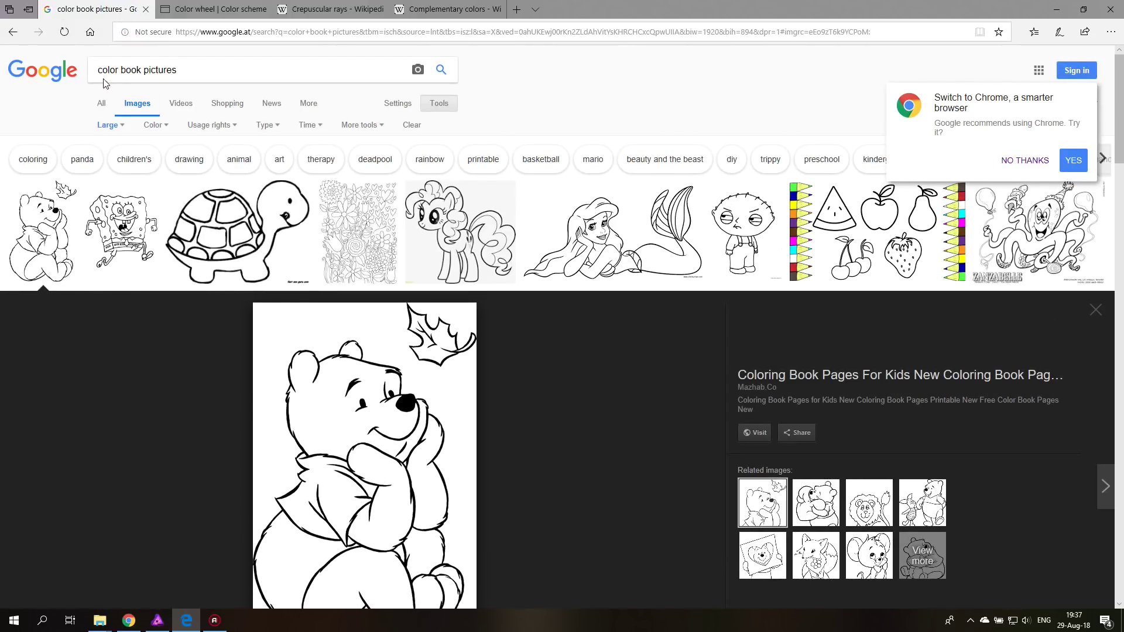
{"action": "left_click", "coordinate": [439, 105]}
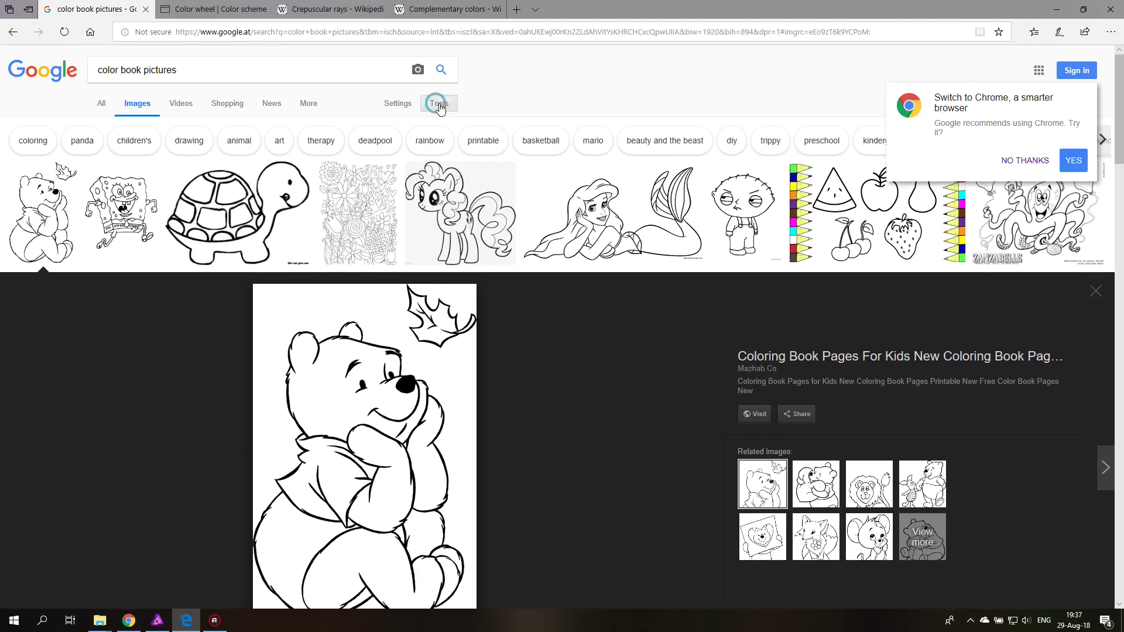
{"action": "left_click", "coordinate": [439, 104]}
{"action": "left_click", "coordinate": [107, 125]}
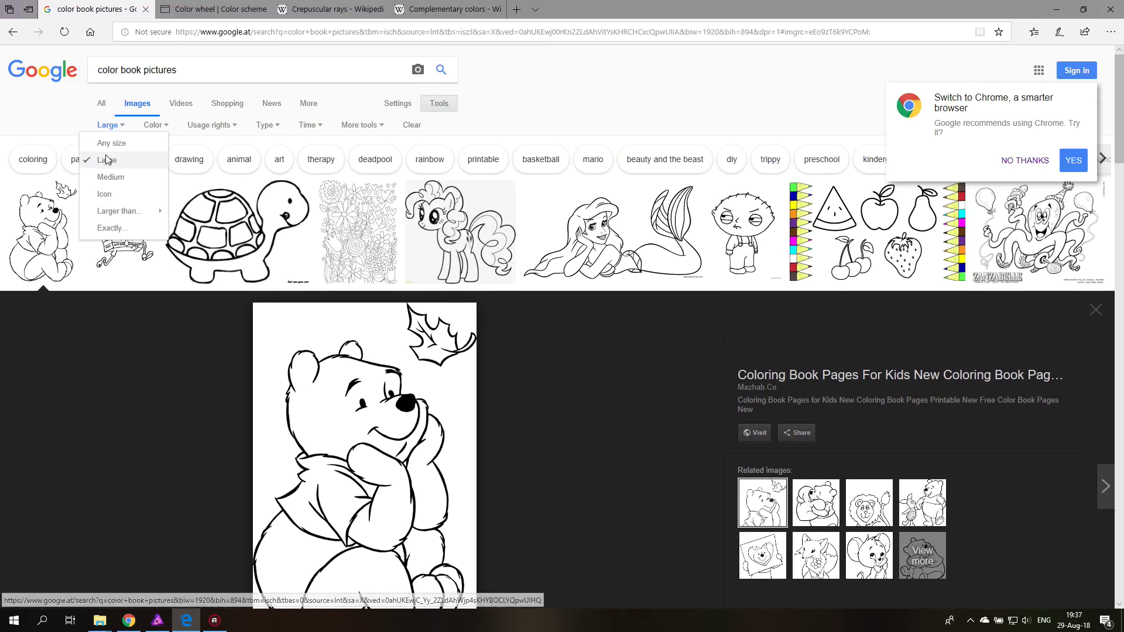
{"action": "left_click", "coordinate": [545, 123]}
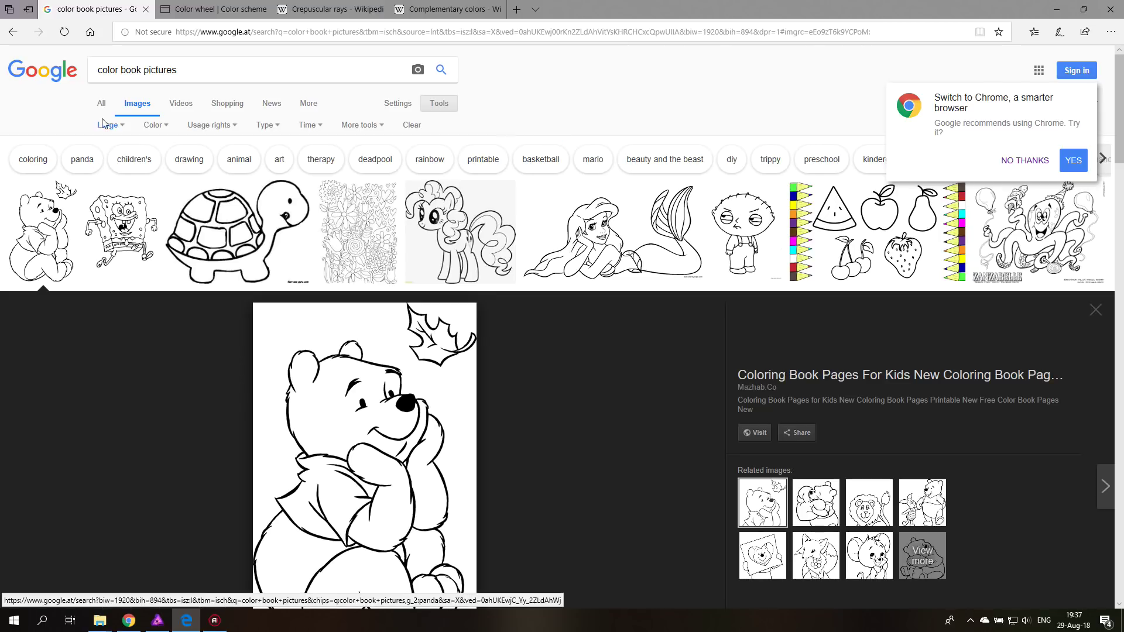
- Browse the colouring-page image results and preview the floral pattern and the mandala
{"action": "scroll", "coordinate": [567, 346], "scroll_direction": "down", "scroll_amount": 1}
{"action": "scroll", "coordinate": [567, 346], "scroll_direction": "up", "scroll_amount": 1}
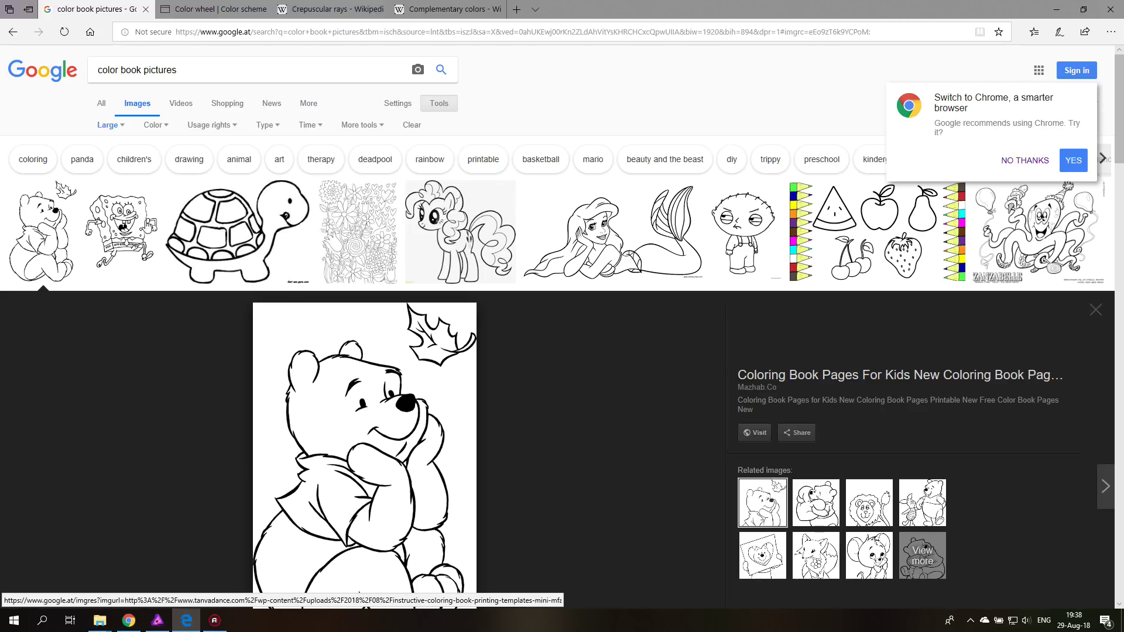
{"action": "scroll", "coordinate": [449, 384], "scroll_direction": "down", "scroll_amount": 15}
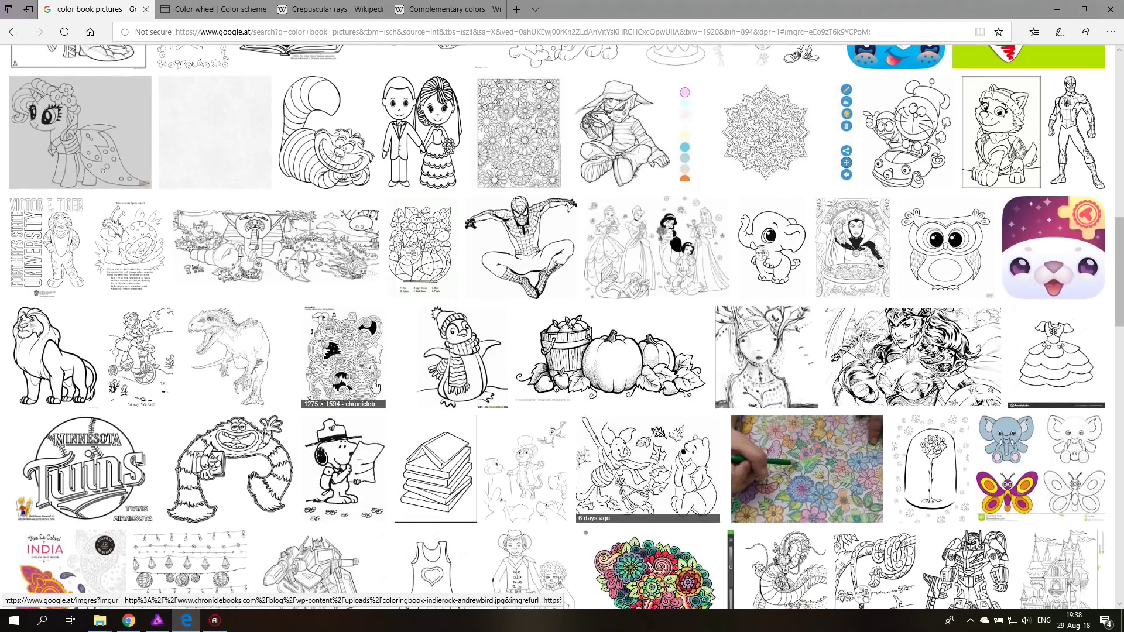
{"action": "left_click", "coordinate": [523, 146]}
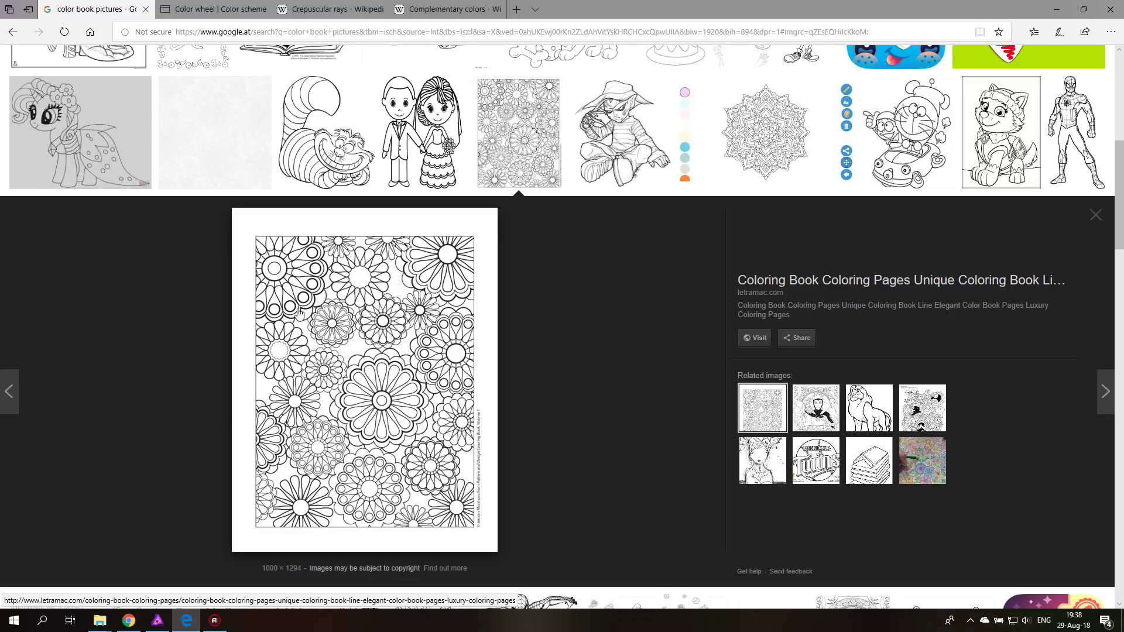
{"action": "left_click", "coordinate": [760, 124]}
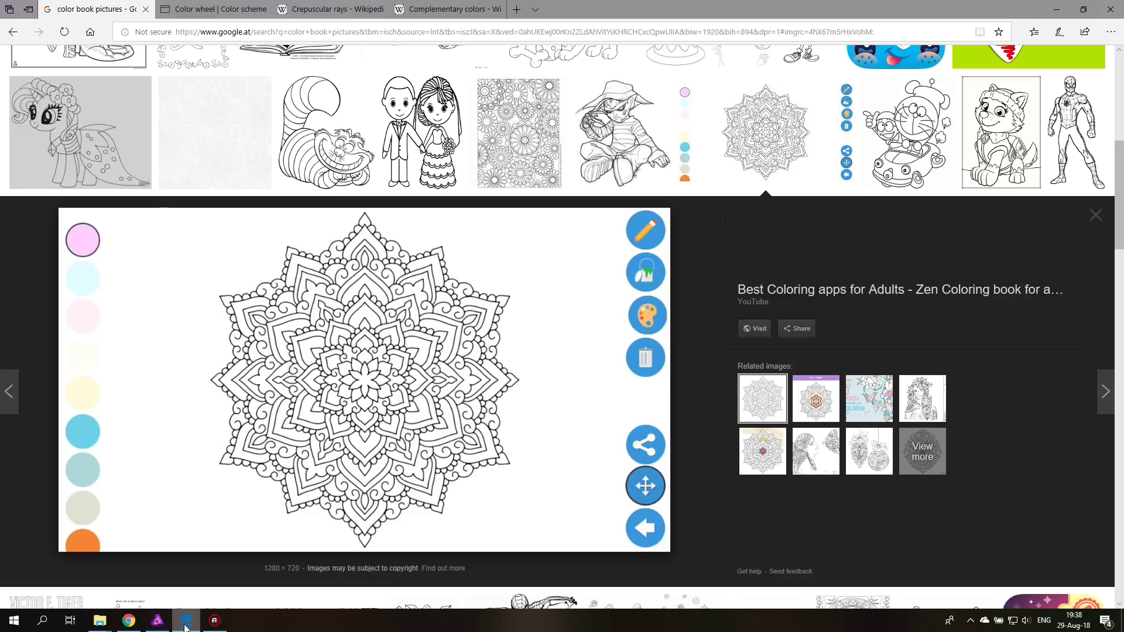
{"action": "scroll", "coordinate": [168, 408], "scroll_direction": "up", "scroll_amount": 8}
- Switch back to Affinity Photo's bear colouring page and add a new pixel layer with the Multiply blend mode
{"action": "left_click", "coordinate": [152, 620]}
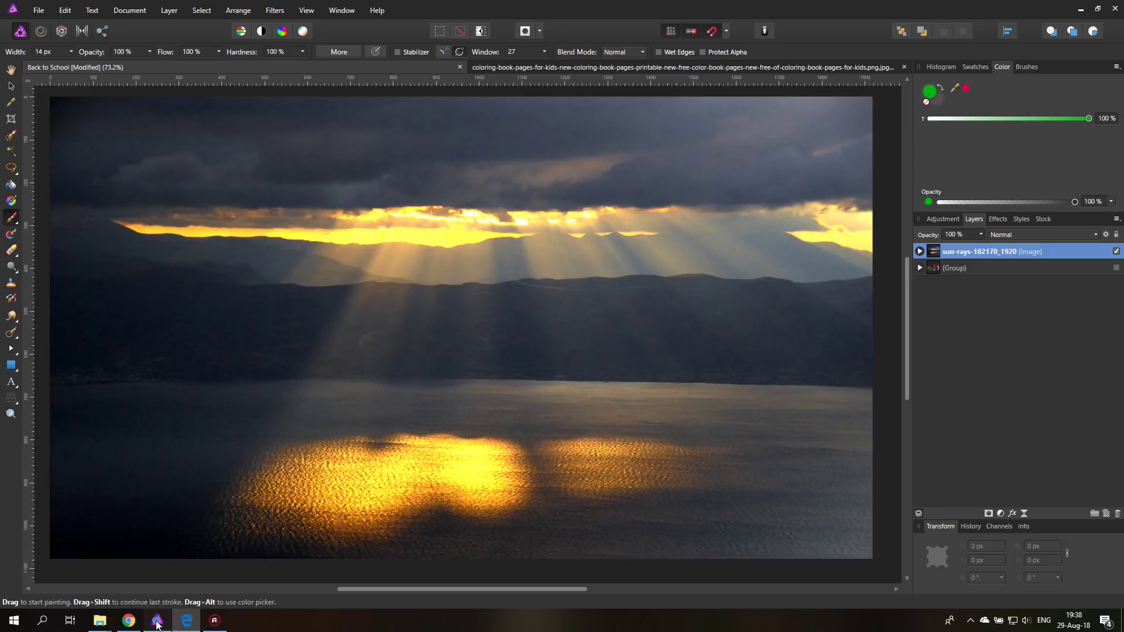
{"action": "left_click", "coordinate": [586, 69]}
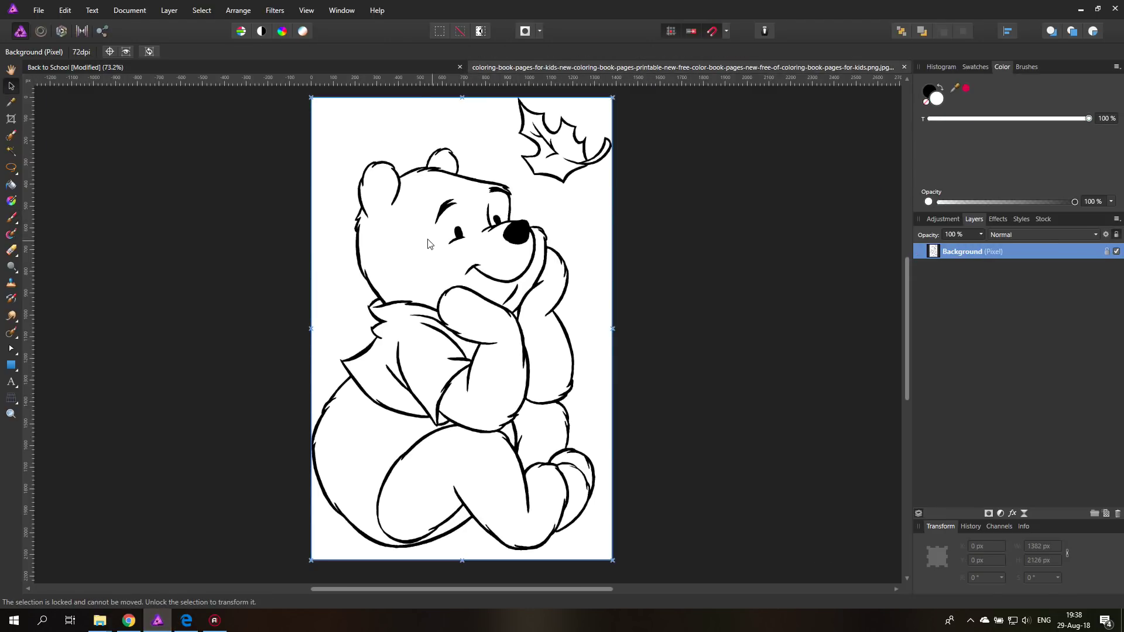
{"action": "left_click", "coordinate": [1105, 514]}
{"action": "left_click", "coordinate": [1023, 235]}
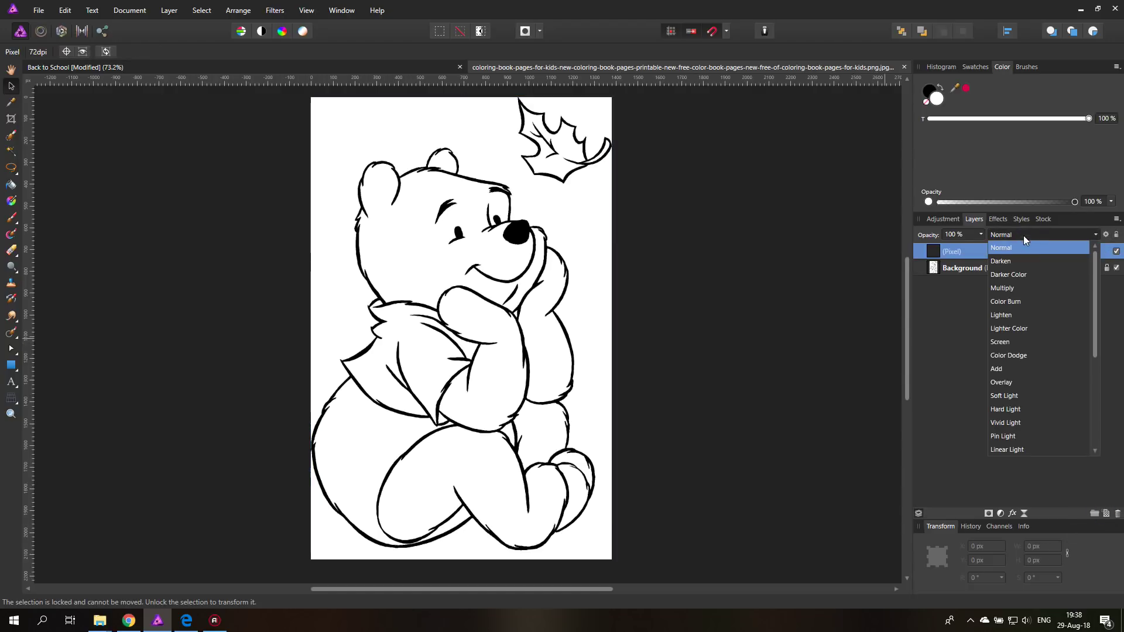
{"action": "left_click", "coordinate": [1002, 287]}
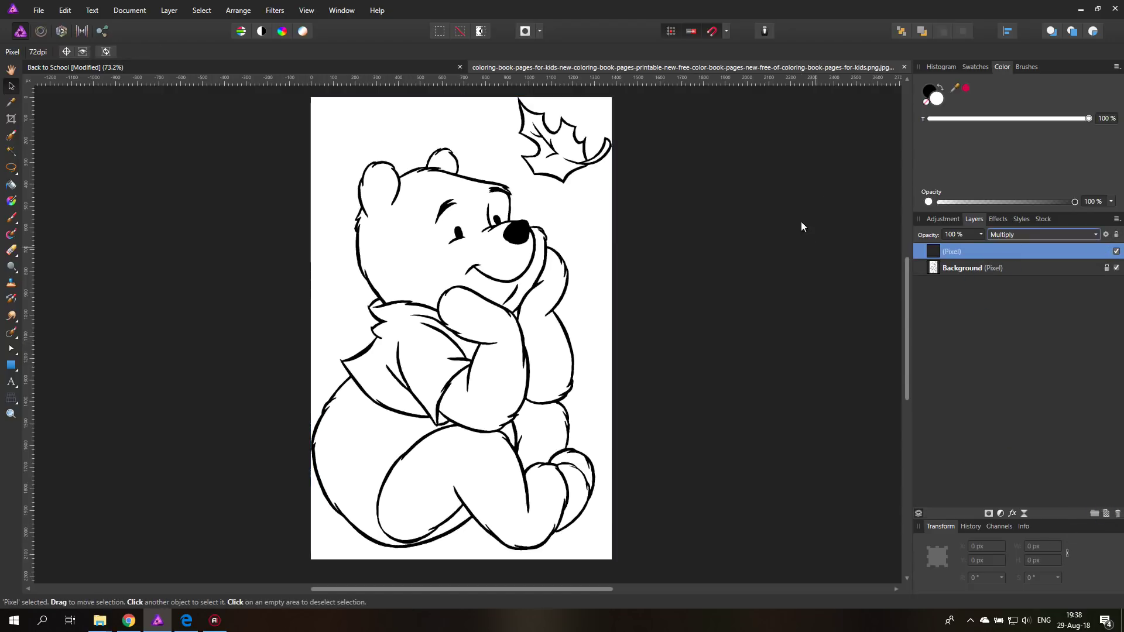
- Choose the fourth brush, the brighter 48 px one, from the Drawing brush category
{"action": "left_click", "coordinate": [1026, 68]}
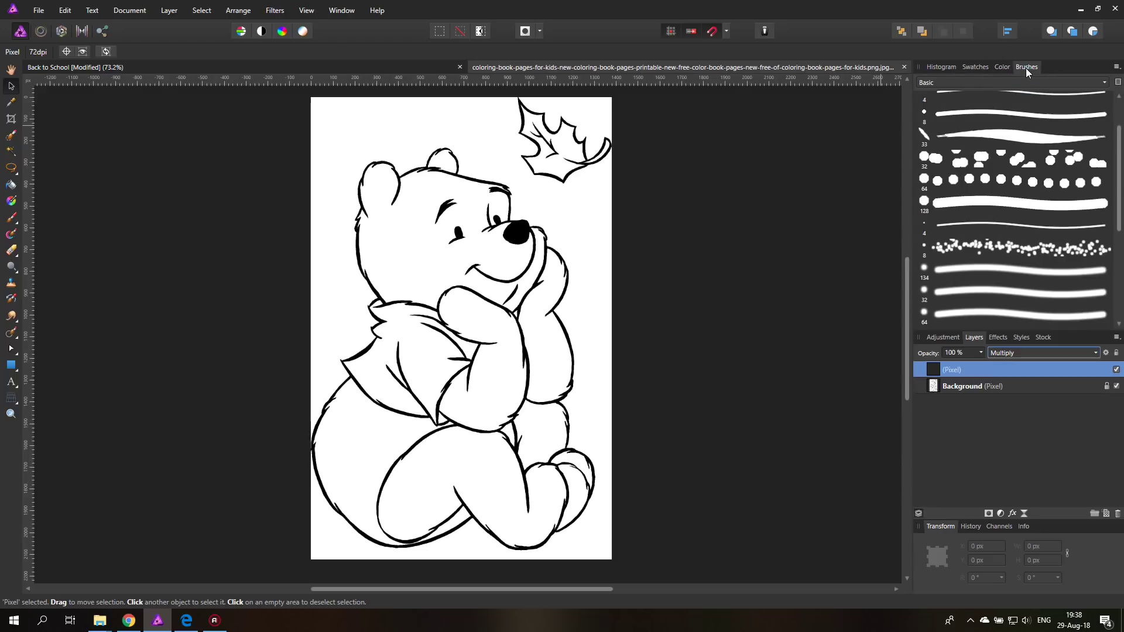
{"action": "left_click", "coordinate": [981, 81]}
{"action": "left_click", "coordinate": [936, 122]}
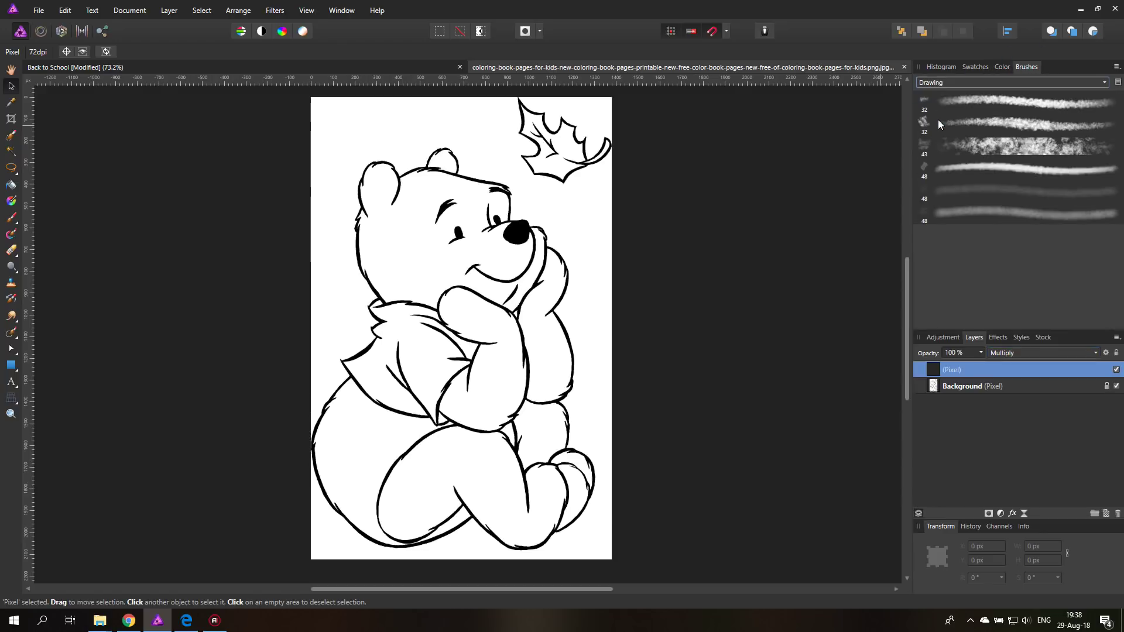
{"action": "left_click", "coordinate": [967, 189]}
{"action": "left_click", "coordinate": [982, 168]}
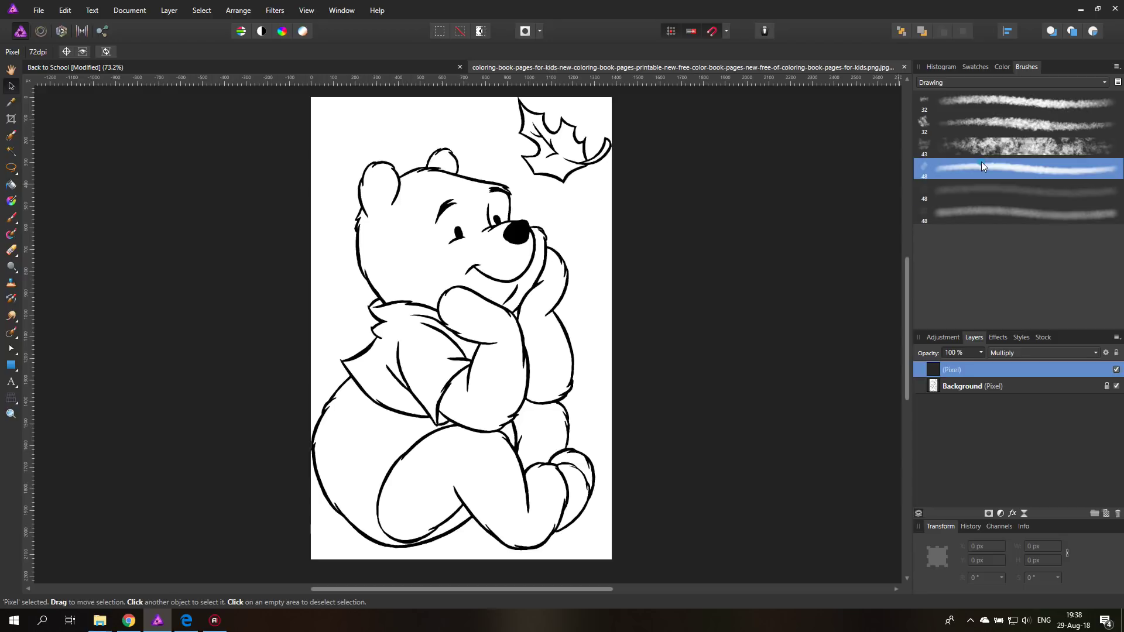
- Set the foreground colour to pink-red FF0F56
{"action": "left_click", "coordinate": [1000, 67]}
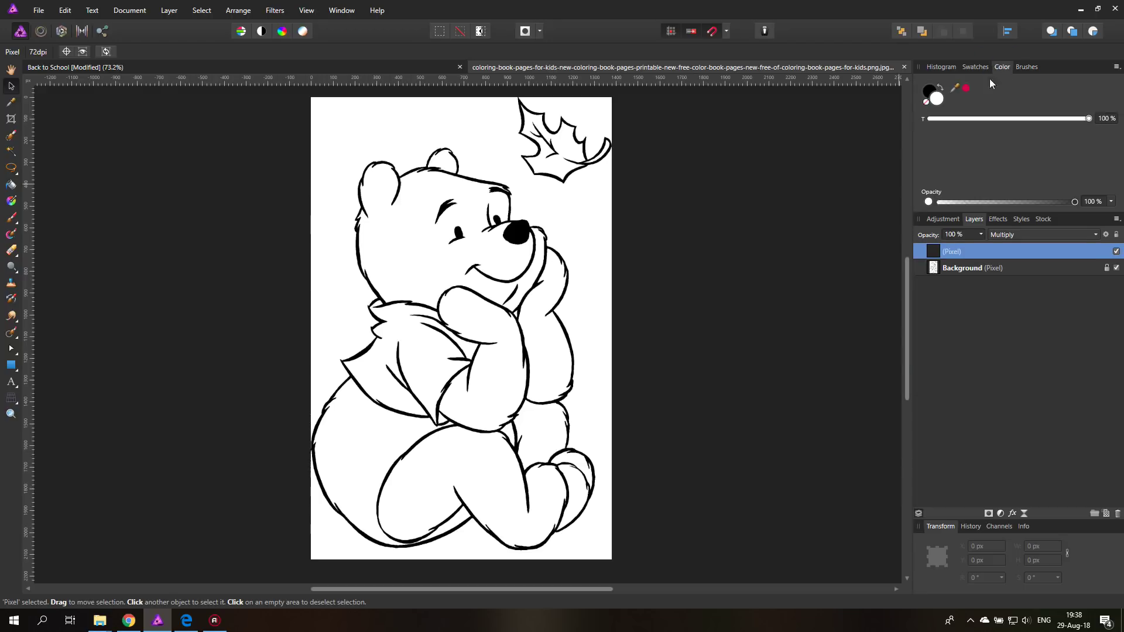
{"action": "double_click", "coordinate": [928, 93]}
{"action": "left_click", "coordinate": [600, 306]}
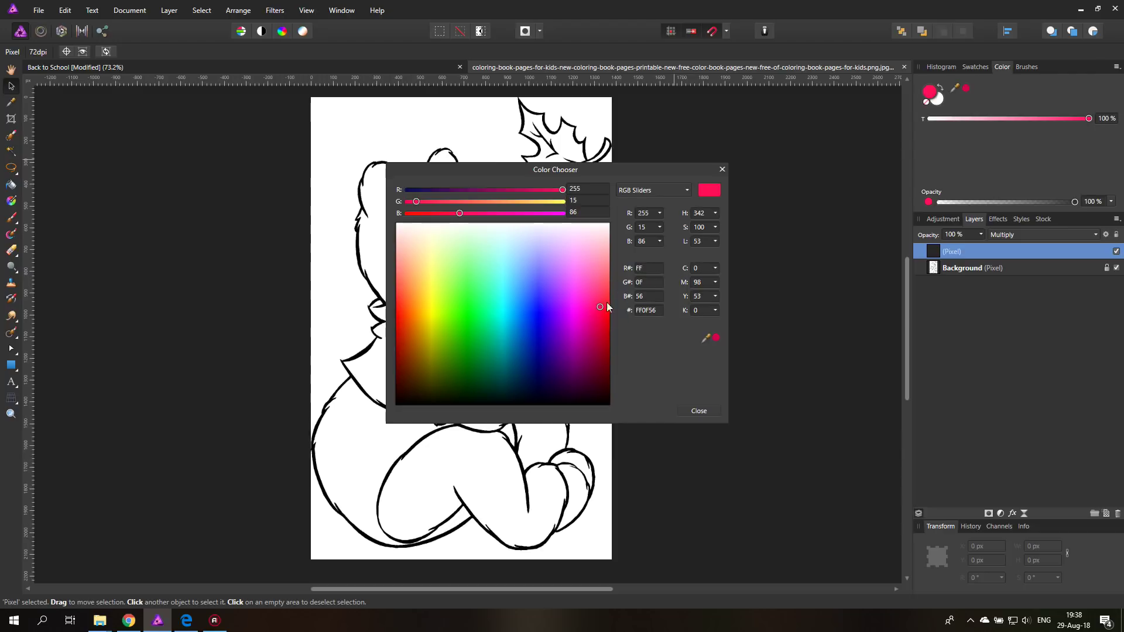
{"action": "left_click", "coordinate": [720, 172]}
{"action": "left_click", "coordinate": [452, 234]}
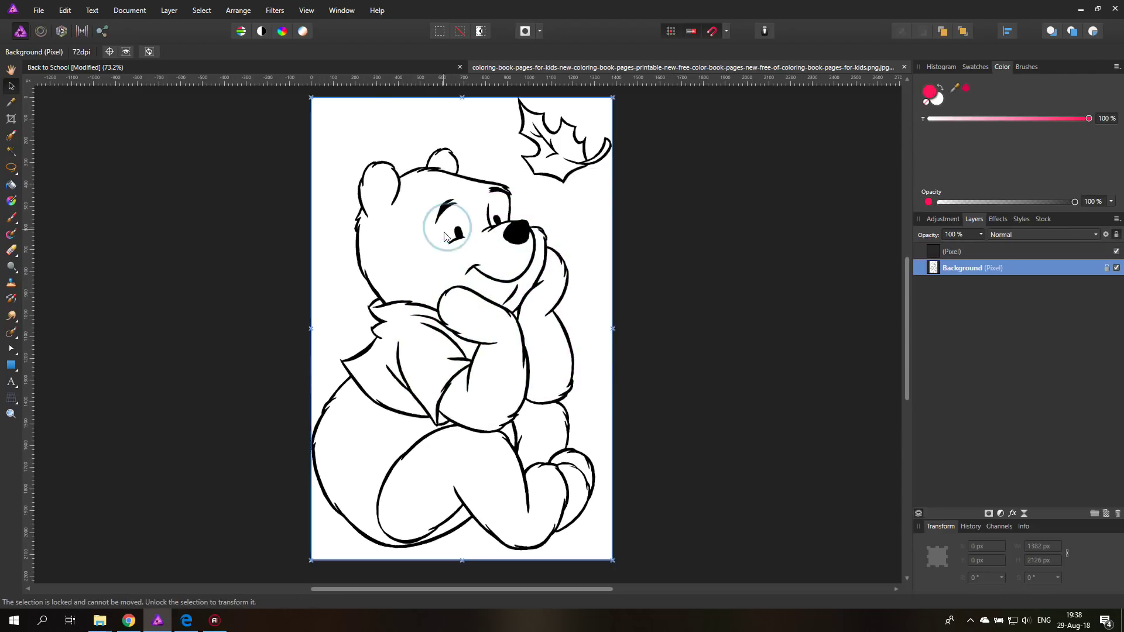
- Activate the Paint Brush with 100% flow and a width of 245 px
{"action": "left_click", "coordinate": [11, 217]}
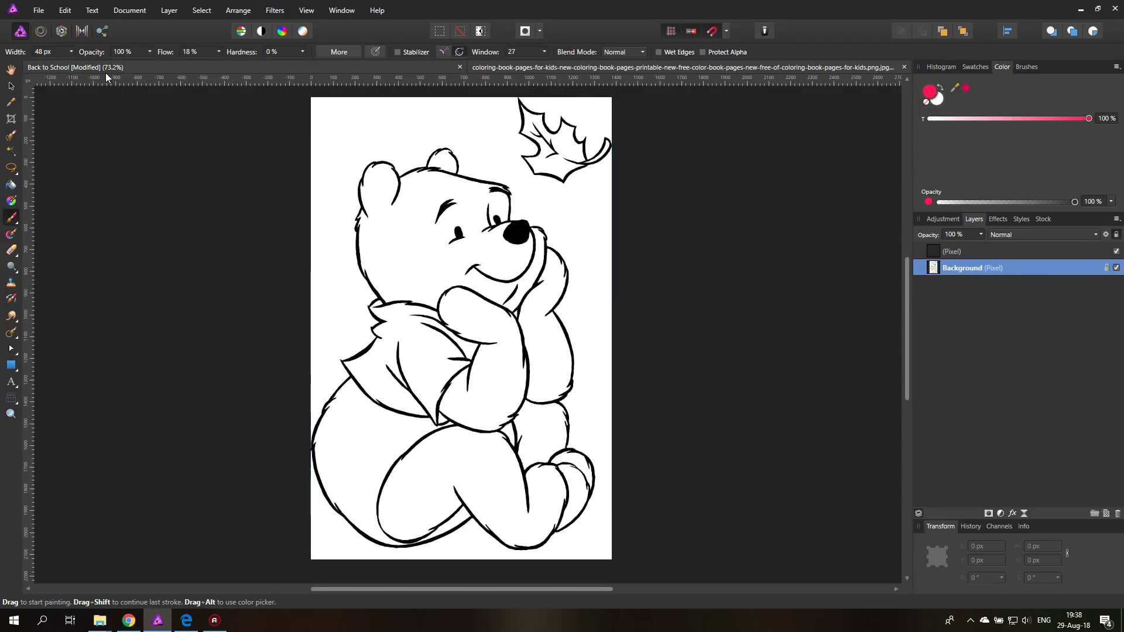
{"action": "left_click", "coordinate": [220, 51]}
{"action": "left_click_drag", "start_coordinate": [221, 63], "coordinate": [287, 65]}
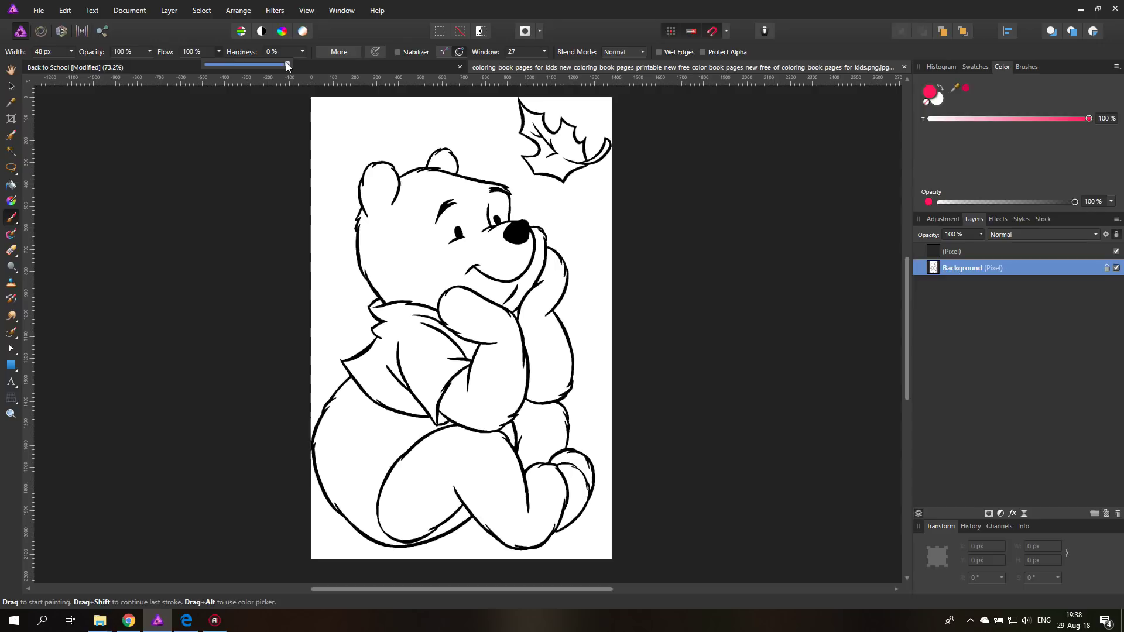
{"action": "left_click", "coordinate": [71, 52]}
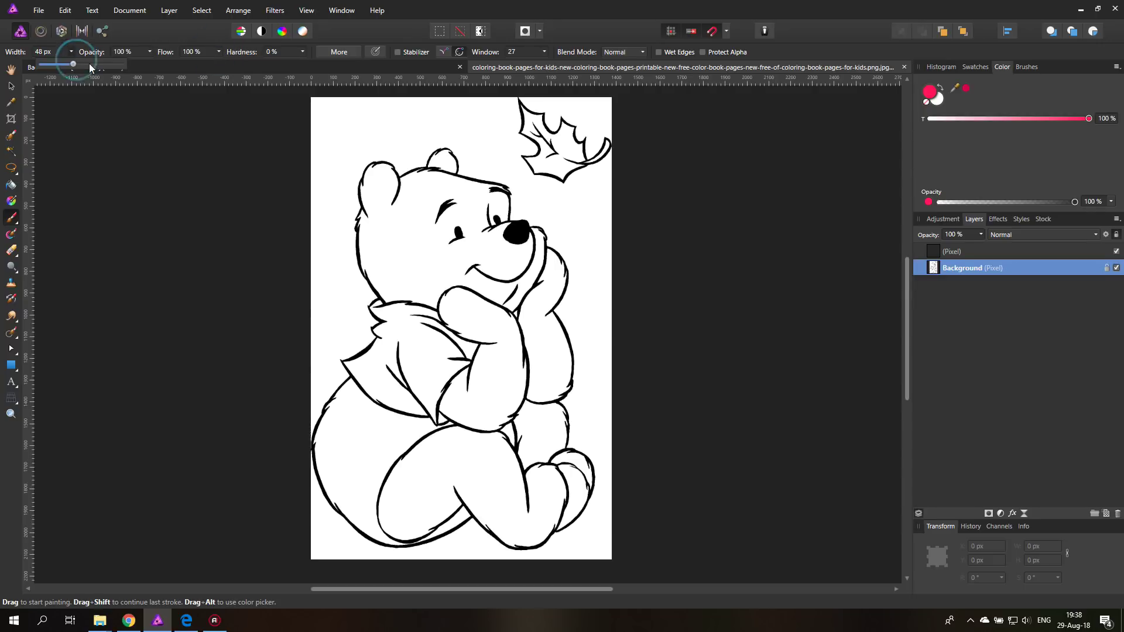
{"action": "left_click_drag", "start_coordinate": [74, 59], "coordinate": [84, 60]}
- Try painting pink over the bear on the Background layer and on the Multiply layer, undoing the strokes each time
{"action": "left_click_drag", "start_coordinate": [404, 255], "coordinate": [427, 251]}
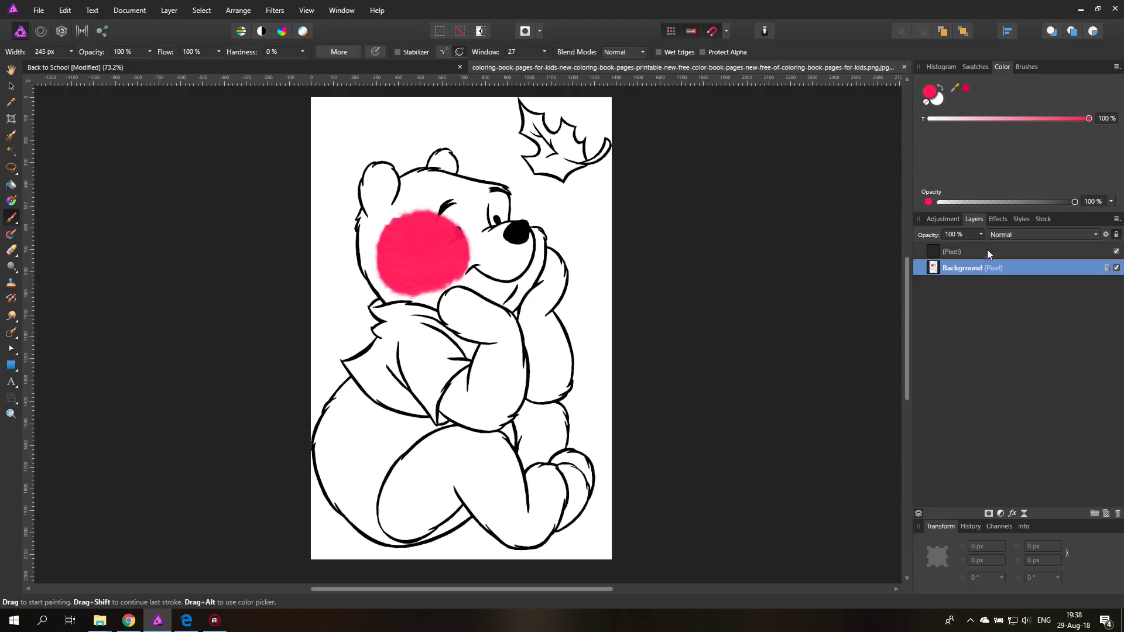
{"action": "key", "text": "ctrl+z"}
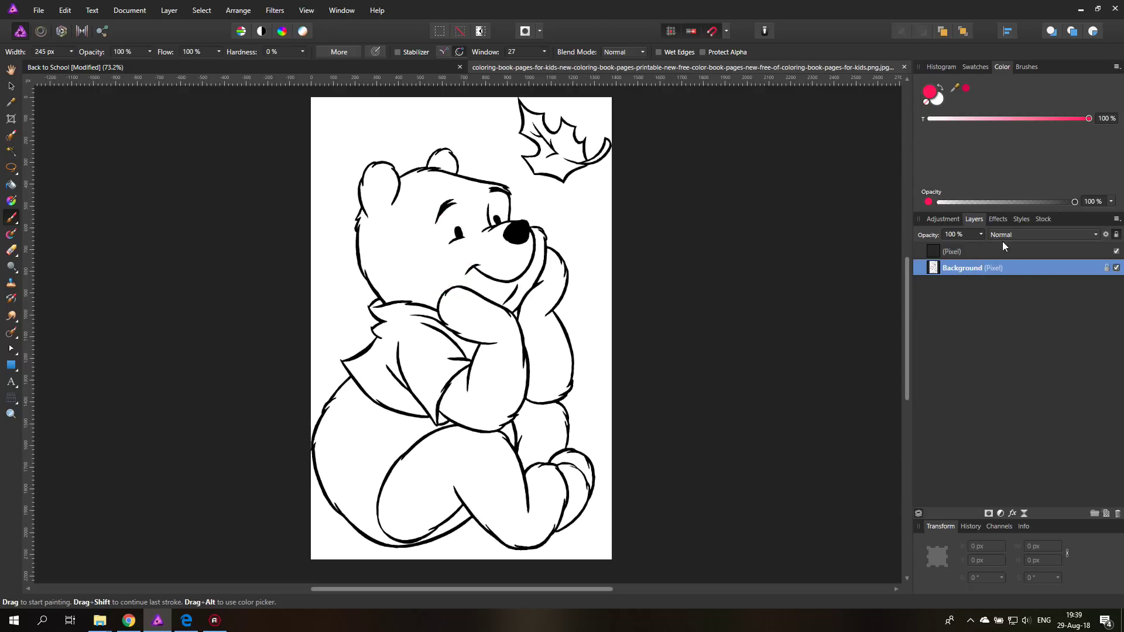
{"action": "left_click", "coordinate": [1000, 248]}
{"action": "mouse_move", "coordinate": [488, 242]}
{"action": "left_mouse_down"}
{"action": "mouse_move", "coordinate": [434, 253]}
{"action": "mouse_move", "coordinate": [420, 225]}
{"action": "mouse_move", "coordinate": [491, 259]}
{"action": "mouse_move", "coordinate": [498, 250]}
{"action": "mouse_move", "coordinate": [479, 274]}
{"action": "mouse_move", "coordinate": [503, 243]}
{"action": "left_mouse_up"}
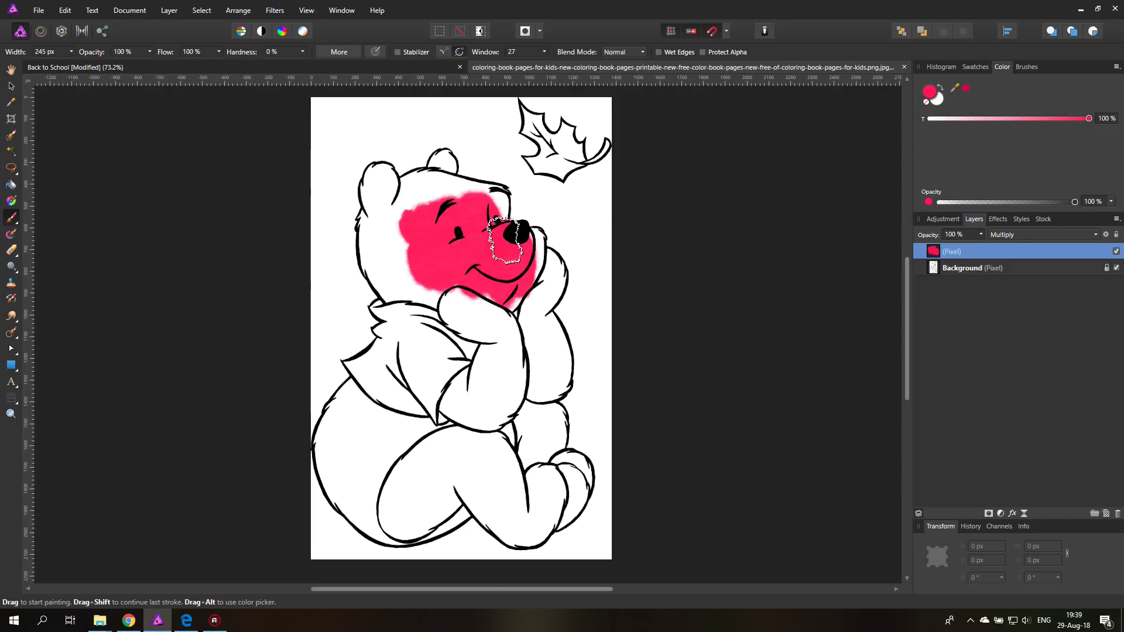
{"action": "key", "text": "ctrl+z"}
{"action": "left_click_drag", "start_coordinate": [405, 342], "coordinate": [403, 346]}
{"action": "key", "text": "ctrl+z"}
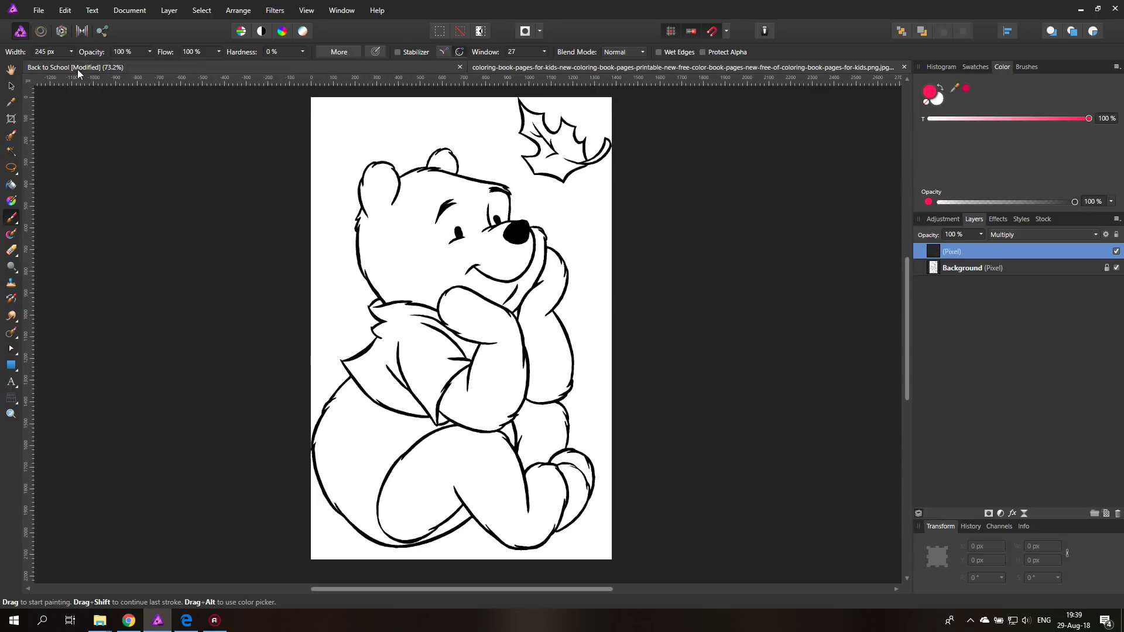
- Set the brush width to 46 px and paint pink on the bear's shirt on the Multiply layer
{"action": "left_click_drag", "start_coordinate": [71, 51], "coordinate": [53, 63]}
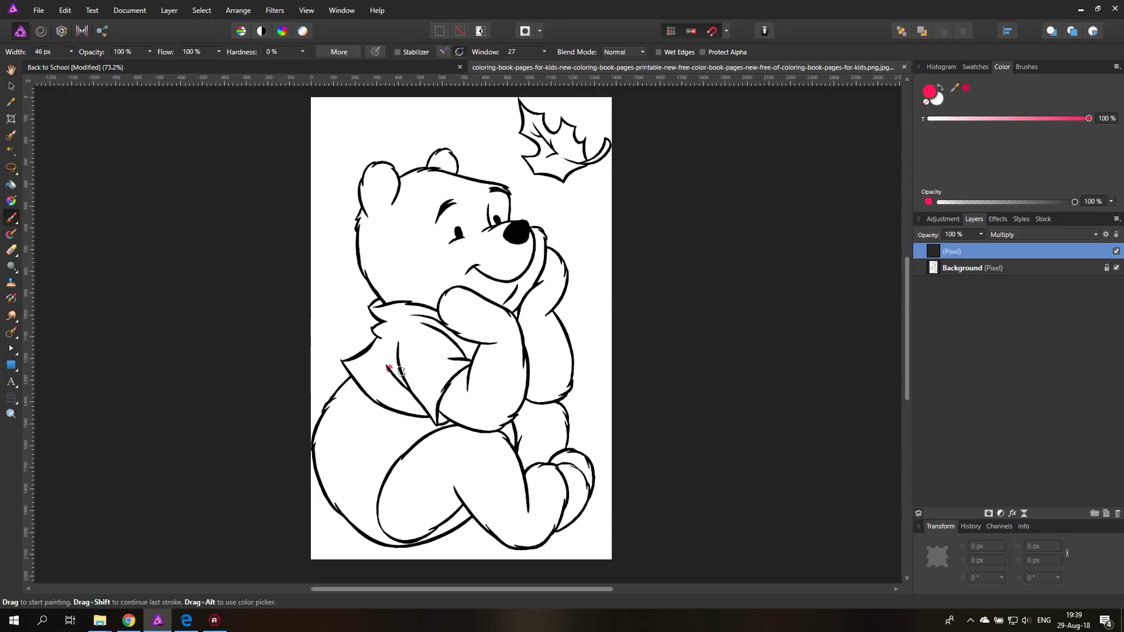
{"action": "mouse_move", "coordinate": [401, 369]}
{"action": "left_mouse_down"}
{"action": "mouse_move", "coordinate": [404, 332]}
{"action": "mouse_move", "coordinate": [422, 384]}
{"action": "mouse_move", "coordinate": [405, 367]}
{"action": "mouse_move", "coordinate": [431, 411]}
{"action": "mouse_move", "coordinate": [431, 369]}
{"action": "mouse_move", "coordinate": [431, 391]}
{"action": "mouse_move", "coordinate": [443, 374]}
{"action": "mouse_move", "coordinate": [430, 393]}
{"action": "mouse_move", "coordinate": [446, 374]}
{"action": "mouse_move", "coordinate": [433, 385]}
{"action": "mouse_move", "coordinate": [416, 344]}
{"action": "mouse_move", "coordinate": [444, 374]}
{"action": "mouse_move", "coordinate": [440, 388]}
{"action": "mouse_move", "coordinate": [468, 362]}
{"action": "mouse_move", "coordinate": [441, 378]}
{"action": "mouse_move", "coordinate": [453, 353]}
{"action": "mouse_move", "coordinate": [412, 320]}
{"action": "mouse_move", "coordinate": [460, 360]}
{"action": "mouse_move", "coordinate": [433, 334]}
{"action": "mouse_move", "coordinate": [457, 352]}
{"action": "mouse_move", "coordinate": [451, 345]}
{"action": "mouse_move", "coordinate": [428, 330]}
{"action": "mouse_move", "coordinate": [442, 367]}
{"action": "left_mouse_up"}
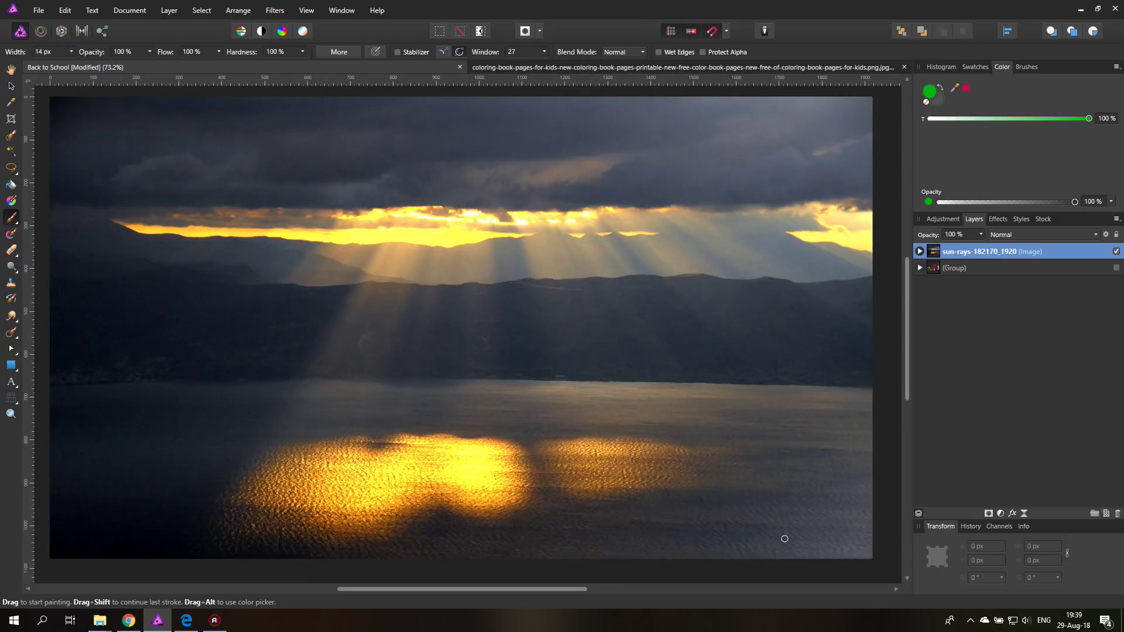
- In the Back to School document, hide the sun-rays photo and show the group with the title artwork
{"action": "left_click", "coordinate": [1116, 251]}
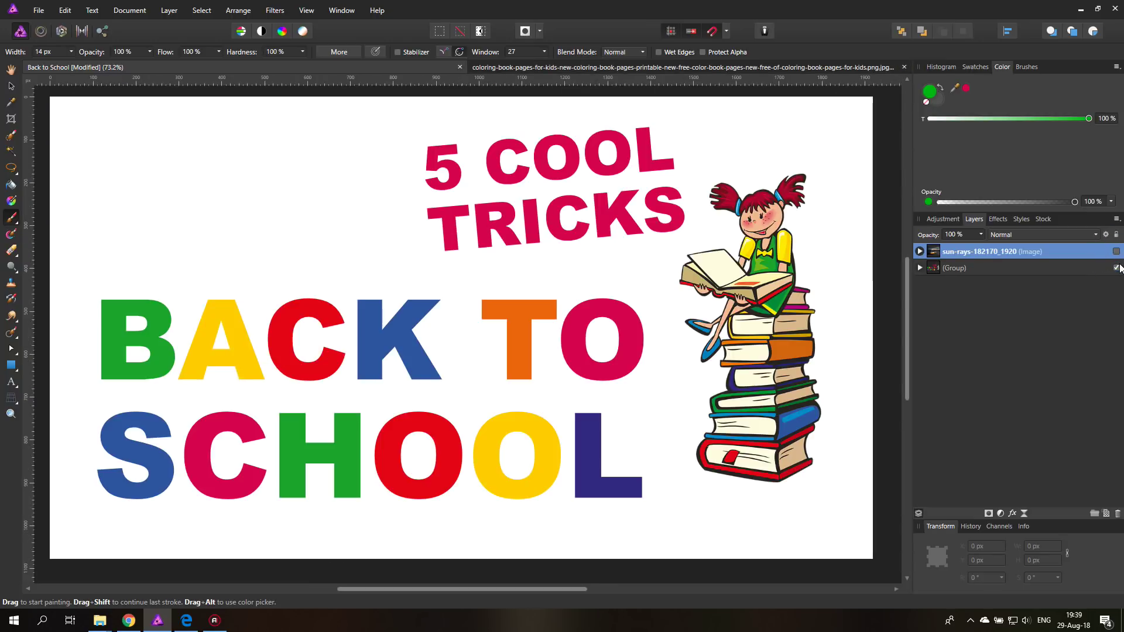